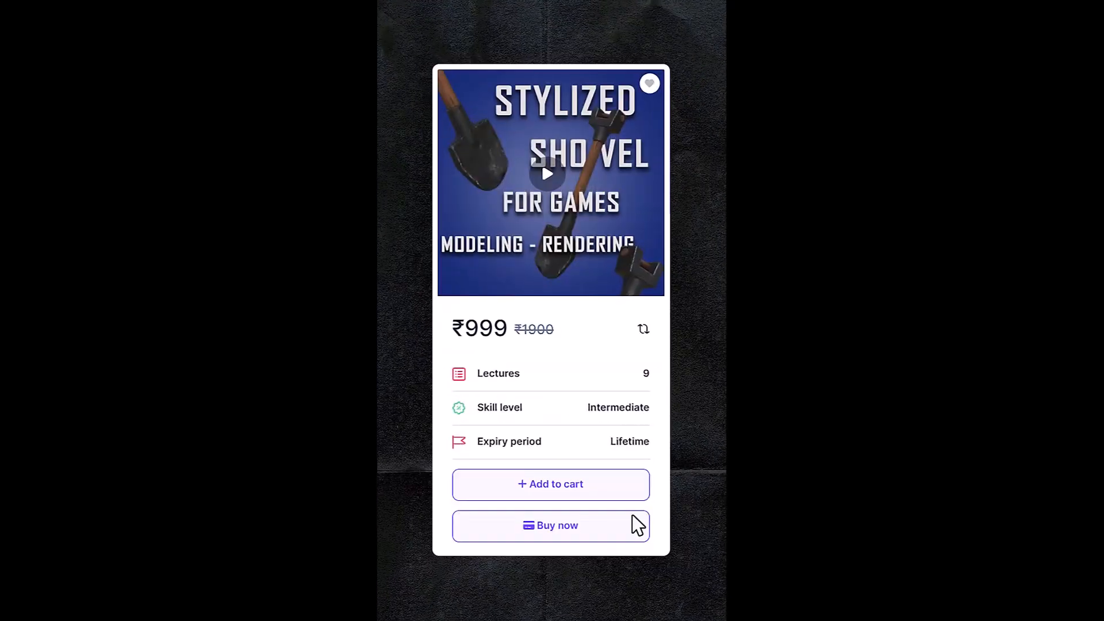
{"action": "left_click", "coordinate": [628, 527]}
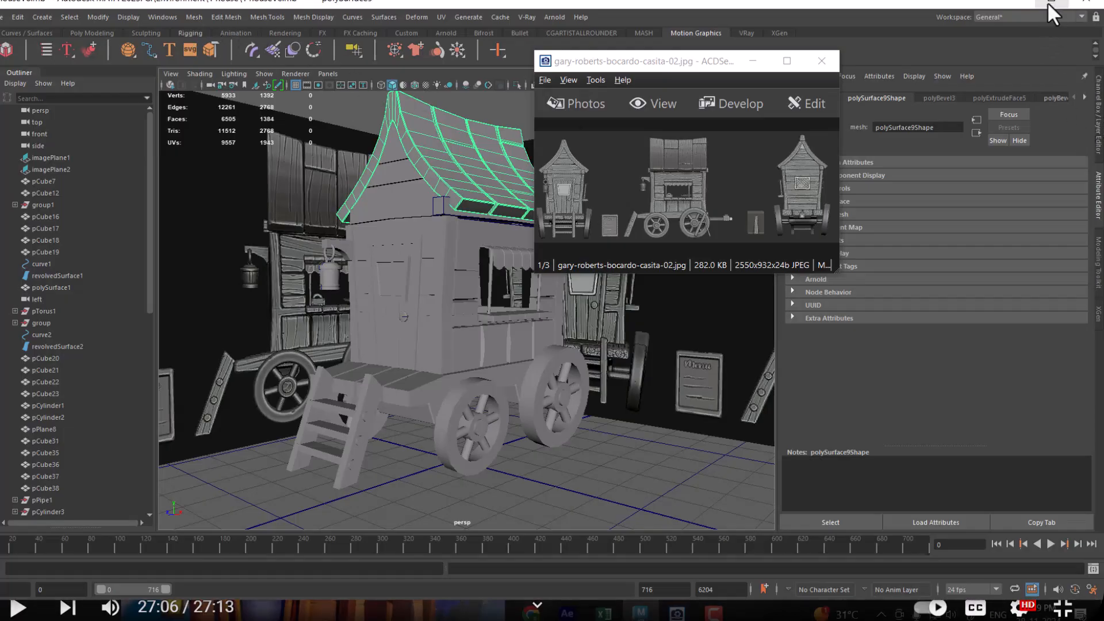
Step: Examine the wagon model's roof, then study the ladder, wheels, door and side counter in the coloured reference render
{"action": "left_click_drag", "start_coordinate": [526, 602], "coordinate": [516, 585]}
{"action": "left_click_drag", "start_coordinate": [426, 326], "coordinate": [455, 402], "text": "alt"}
{"action": "right_click_drag", "start_coordinate": [456, 402], "coordinate": [508, 286], "text": "alt"}
{"action": "left_click_drag", "start_coordinate": [510, 284], "coordinate": [399, 314], "text": "alt"}
{"action": "right_click_drag", "start_coordinate": [399, 313], "coordinate": [470, 332], "text": "alt"}
{"action": "left_click_drag", "start_coordinate": [470, 332], "coordinate": [477, 431], "text": "alt"}
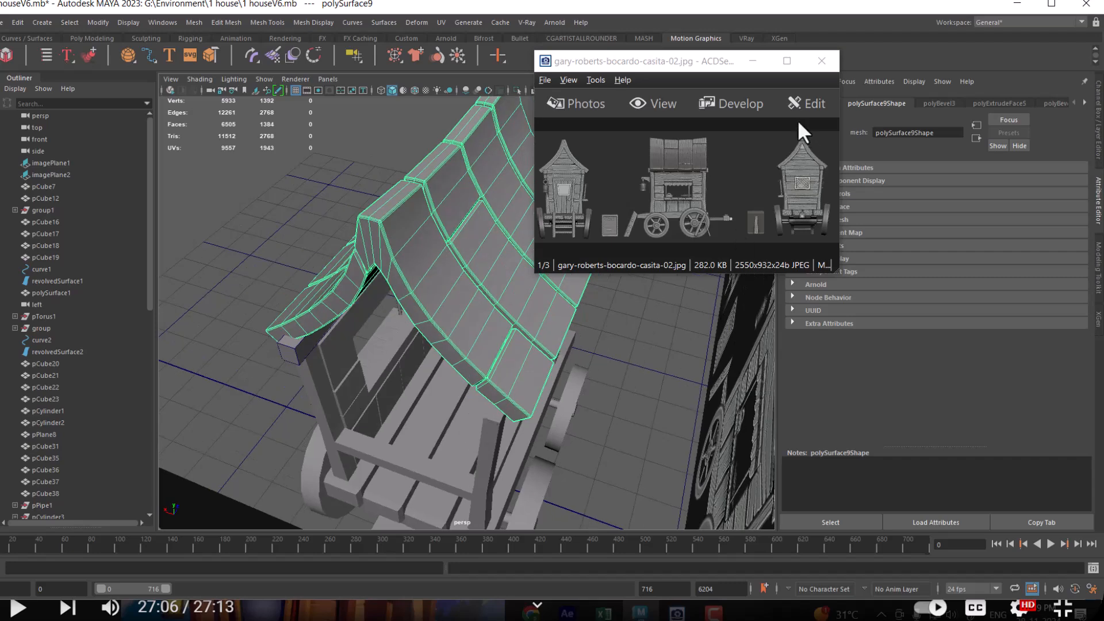
{"action": "left_click", "coordinate": [787, 61]}
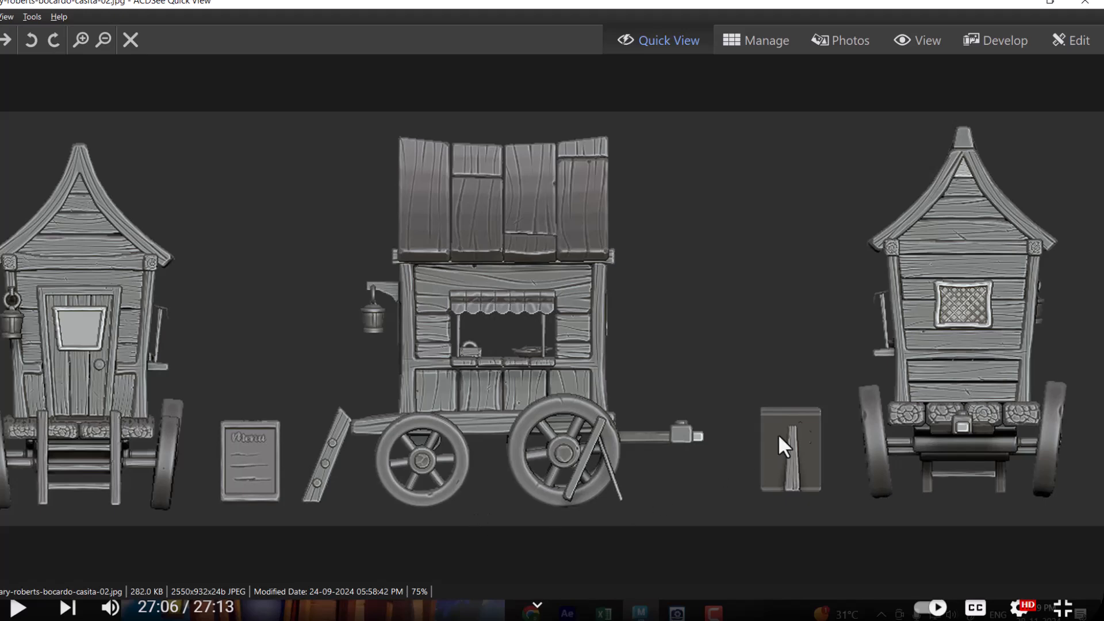
{"action": "scroll", "coordinate": [560, 386], "scroll_direction": "down", "scroll_amount": 1}
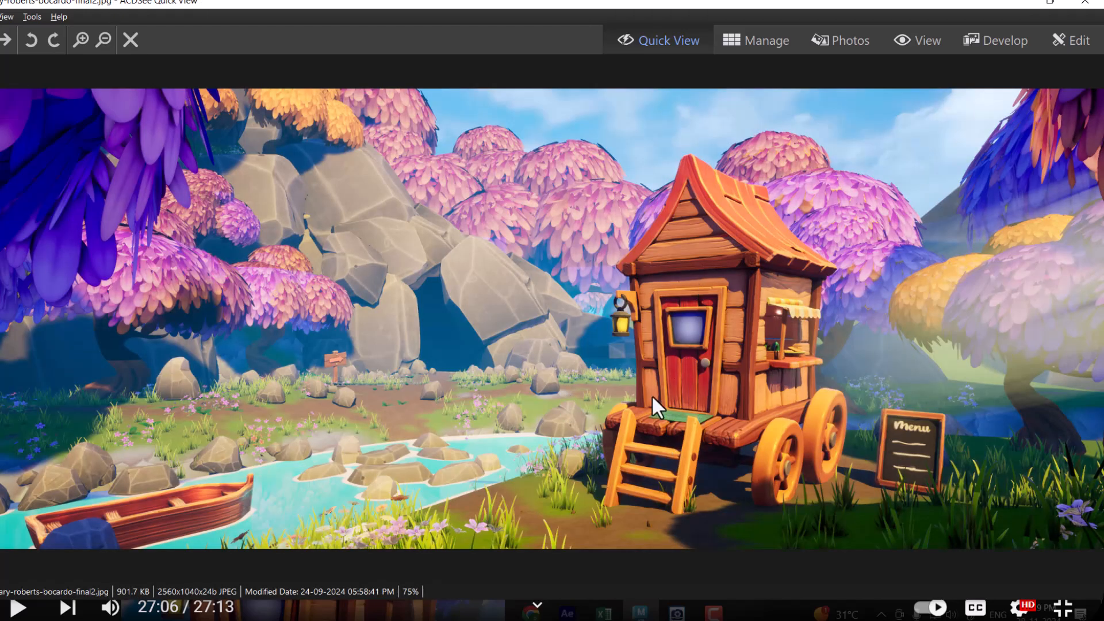
{"action": "scroll", "coordinate": [652, 481], "scroll_direction": "up", "scroll_amount": 5, "text": "ctrl"}
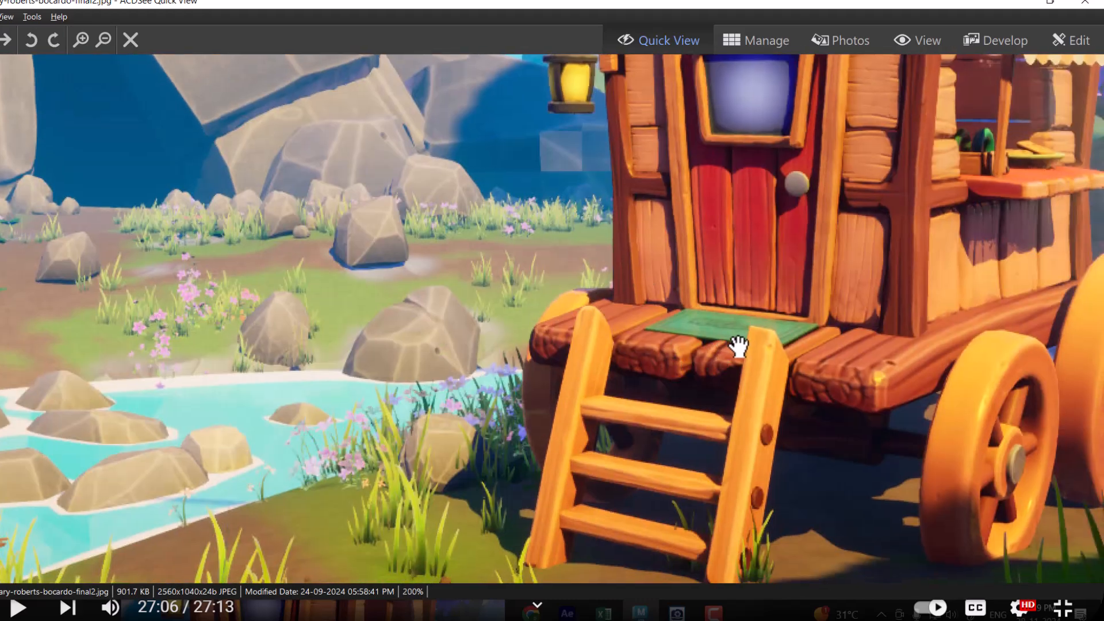
{"action": "left_click_drag", "start_coordinate": [736, 345], "coordinate": [596, 197]}
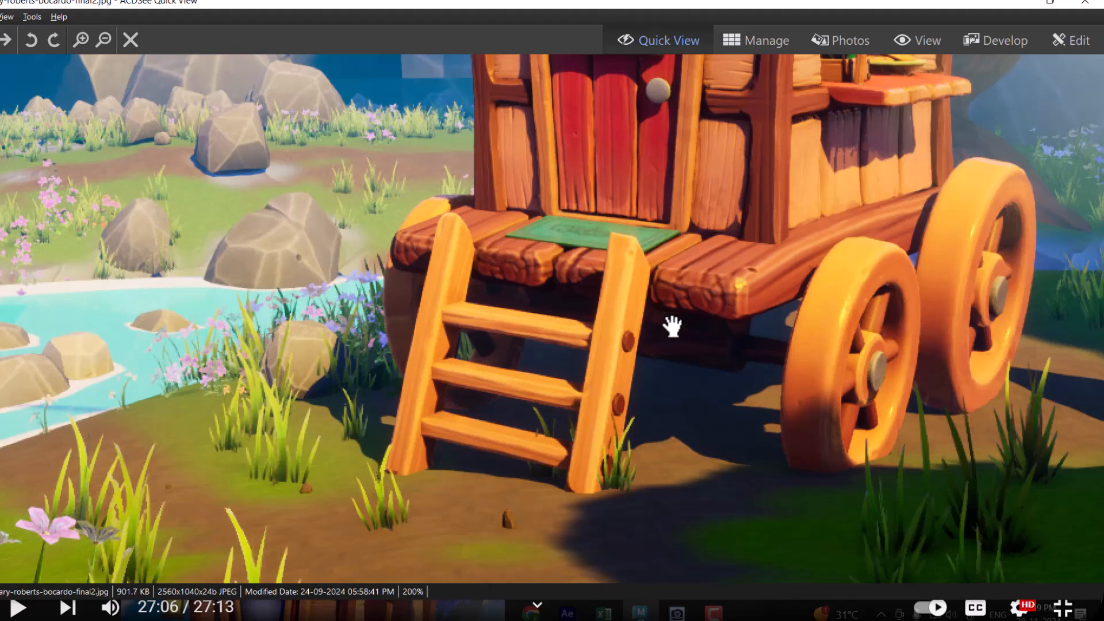
{"action": "left_click_drag", "start_coordinate": [879, 290], "coordinate": [799, 500]}
{"action": "left_click_drag", "start_coordinate": [798, 351], "coordinate": [881, 383]}
{"action": "scroll", "coordinate": [833, 406], "scroll_direction": "up", "scroll_amount": 4}
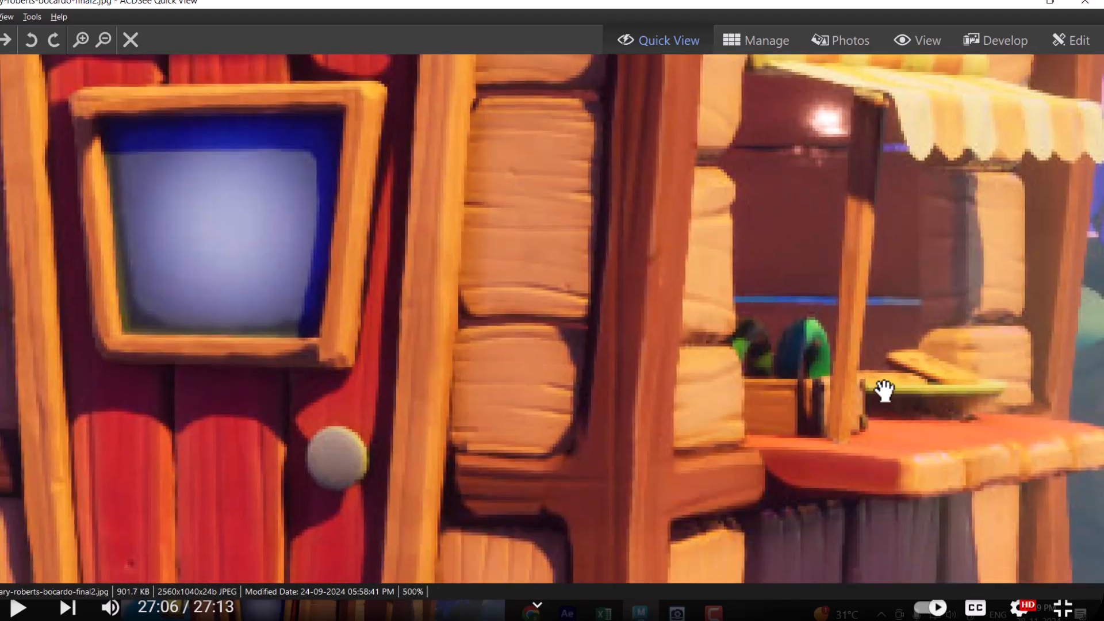
{"action": "left_click", "coordinate": [1003, 4]}
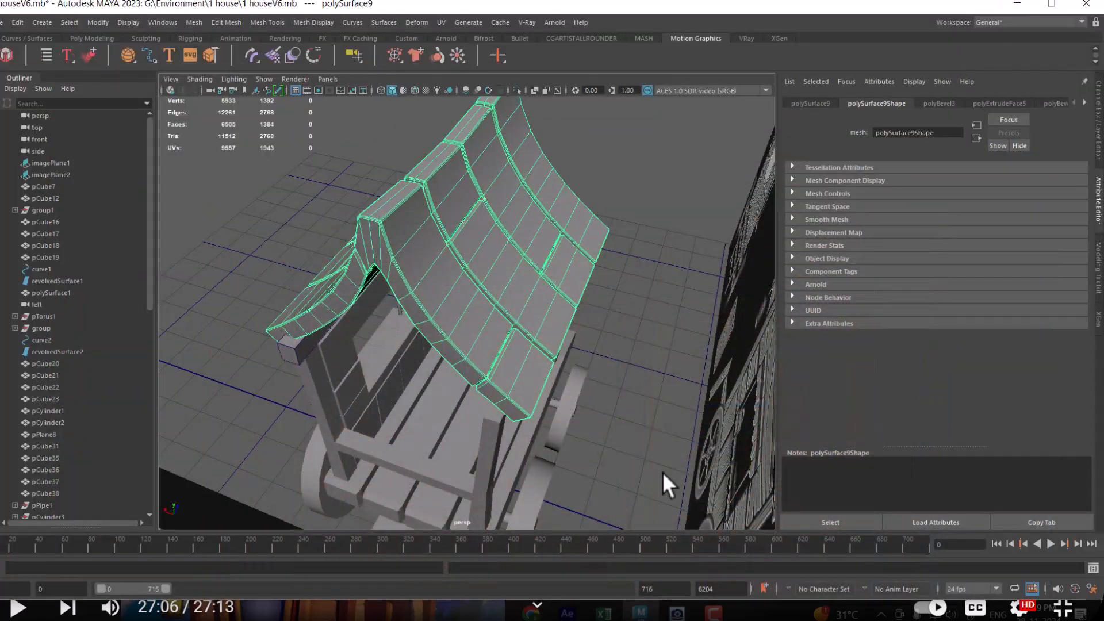
Step: Examine the other wagon reference images, focusing on the rear wall's planks, gable and lattice window in the gray sheet
{"action": "left_click_drag", "start_coordinate": [577, 325], "coordinate": [560, 360], "text": "alt"}
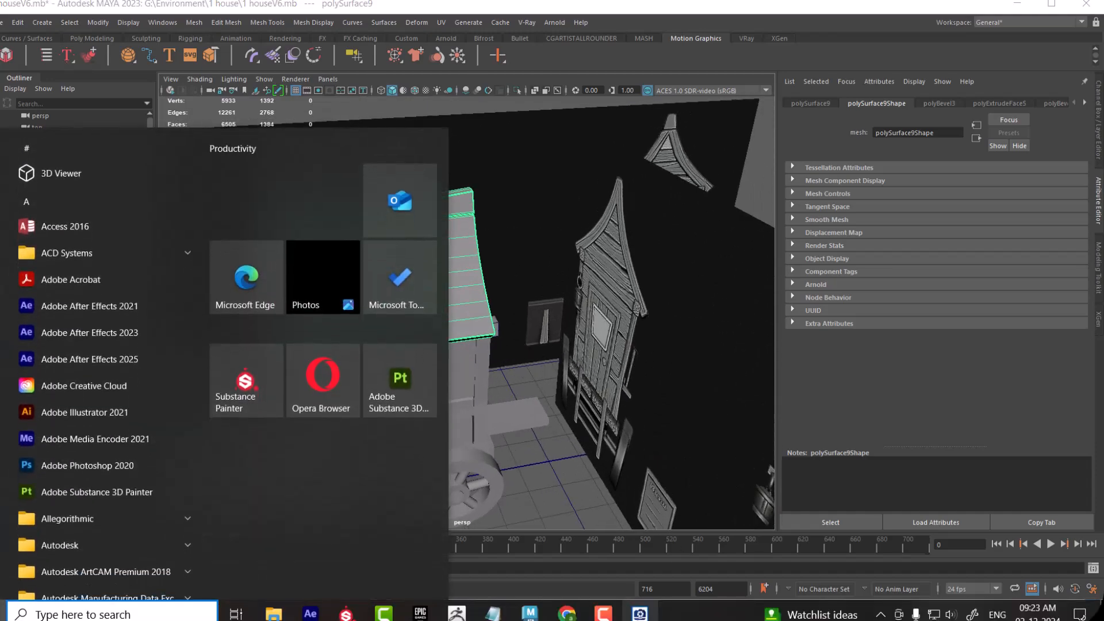
{"action": "left_click", "coordinate": [641, 611]}
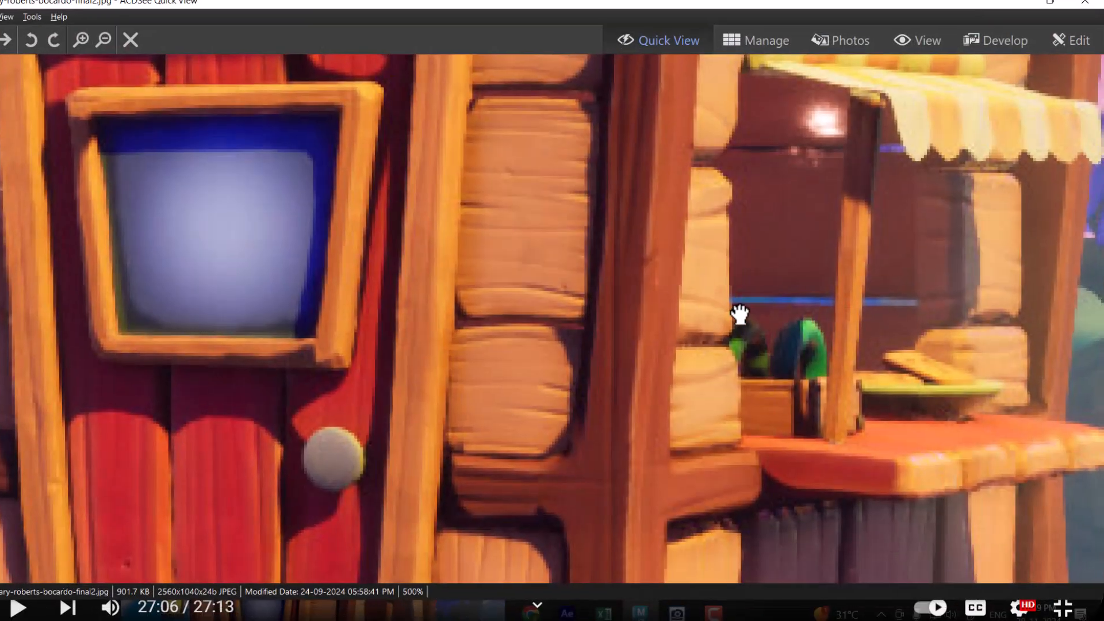
{"action": "scroll", "coordinate": [740, 315], "scroll_direction": "down", "scroll_amount": 5}
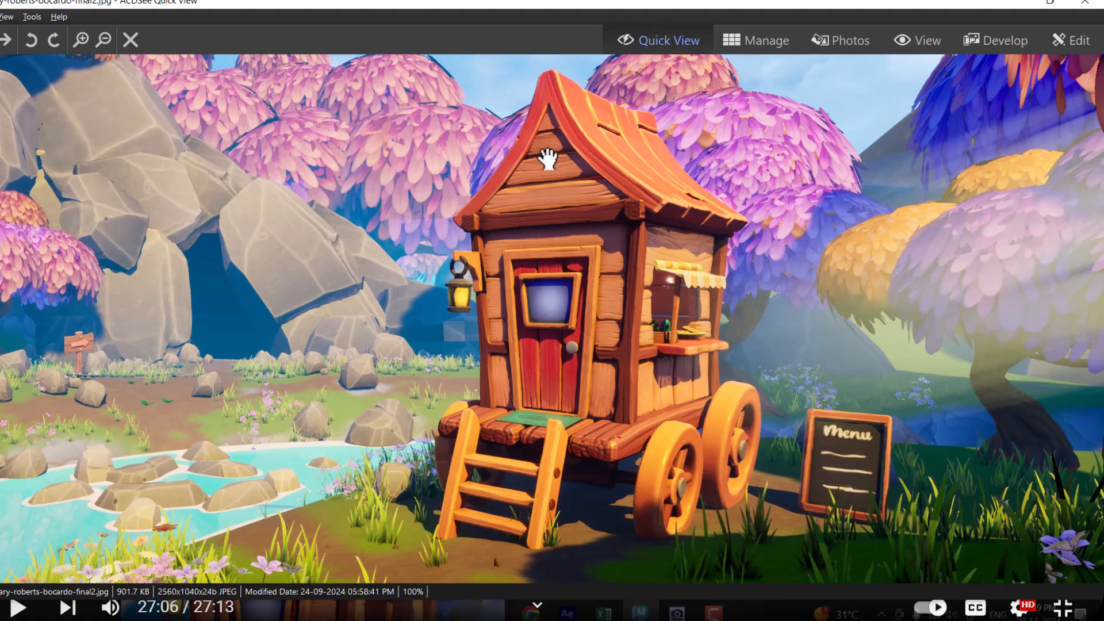
{"action": "key", "text": "Right"}
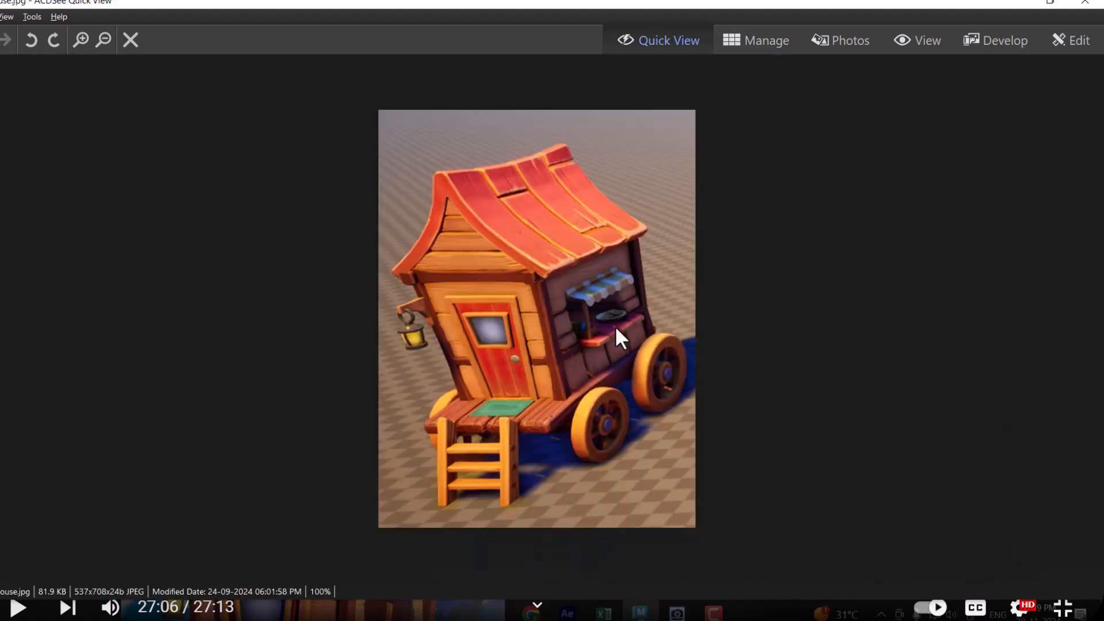
{"action": "key", "text": "Left"}
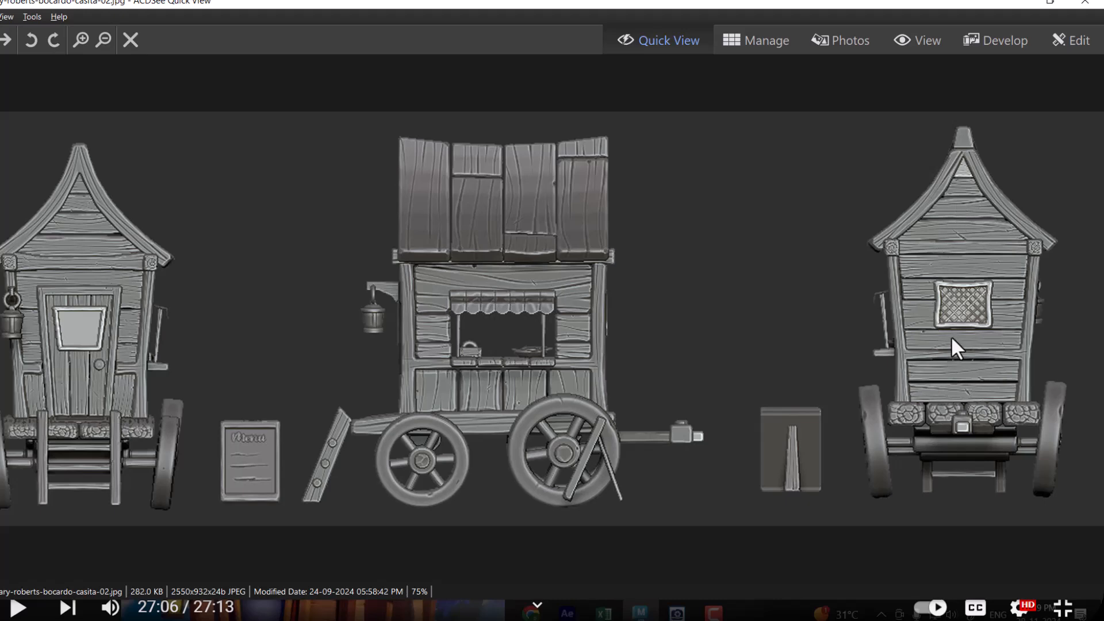
{"action": "scroll", "coordinate": [954, 336], "scroll_direction": "up", "scroll_amount": 2}
{"action": "left_click_drag", "start_coordinate": [1023, 296], "coordinate": [529, 346]}
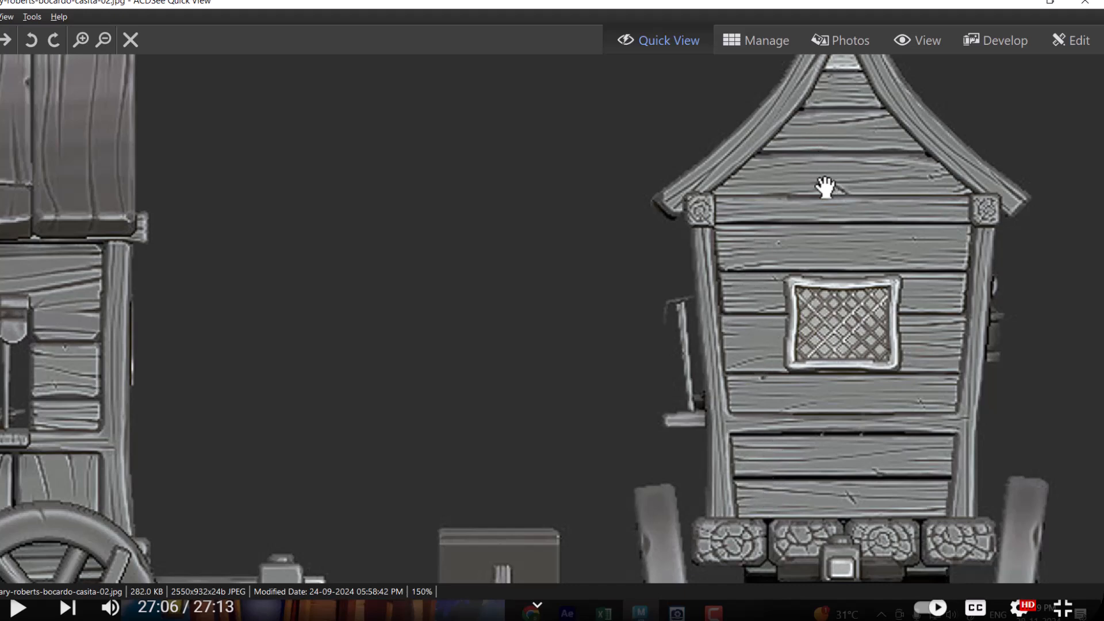
{"action": "left_click_drag", "start_coordinate": [826, 187], "coordinate": [821, 278]}
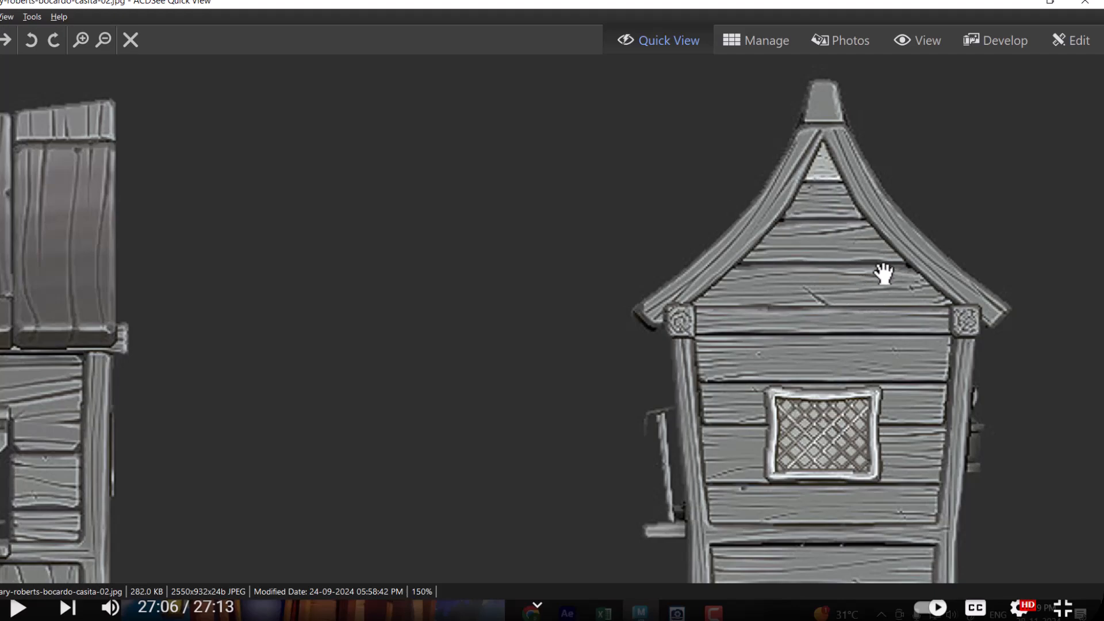
{"action": "left_click", "coordinate": [1052, 3]}
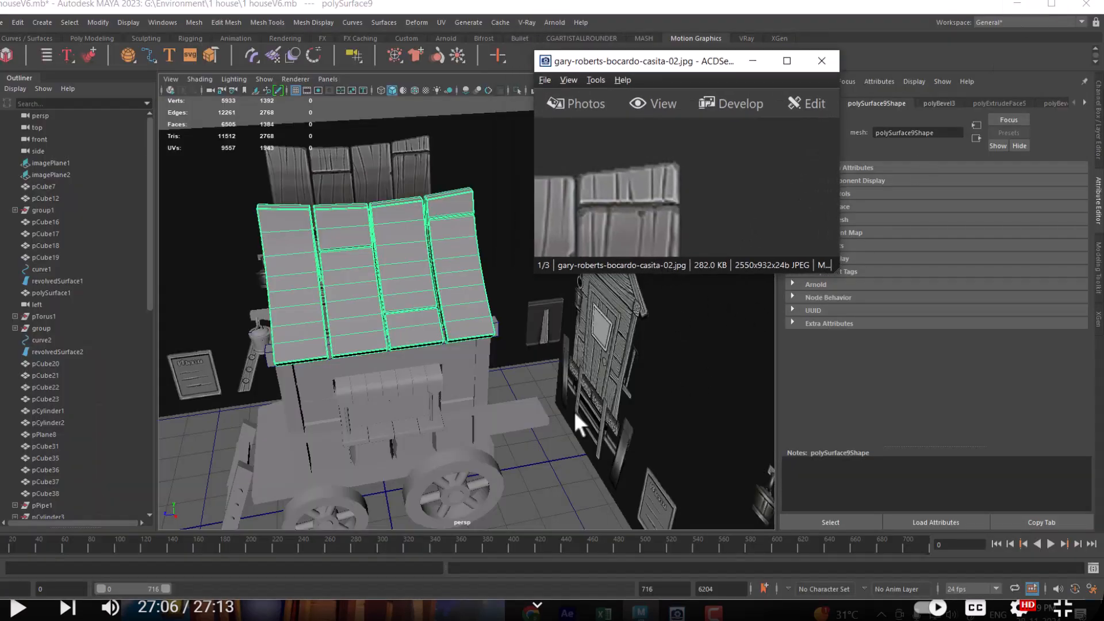
Step: Select the horizontal planks of the wagon's front gable and door wall
{"action": "left_click_drag", "start_coordinate": [334, 350], "coordinate": [374, 363], "text": "alt"}
{"action": "right_click_drag", "start_coordinate": [374, 362], "coordinate": [429, 392], "text": "alt"}
{"action": "left_click_drag", "start_coordinate": [429, 391], "coordinate": [489, 400], "text": "alt"}
{"action": "middle_click_drag", "start_coordinate": [489, 399], "coordinate": [503, 402], "text": "alt"}
{"action": "right_click_drag", "start_coordinate": [502, 402], "coordinate": [486, 360], "text": "alt"}
{"action": "left_click", "coordinate": [436, 267]}
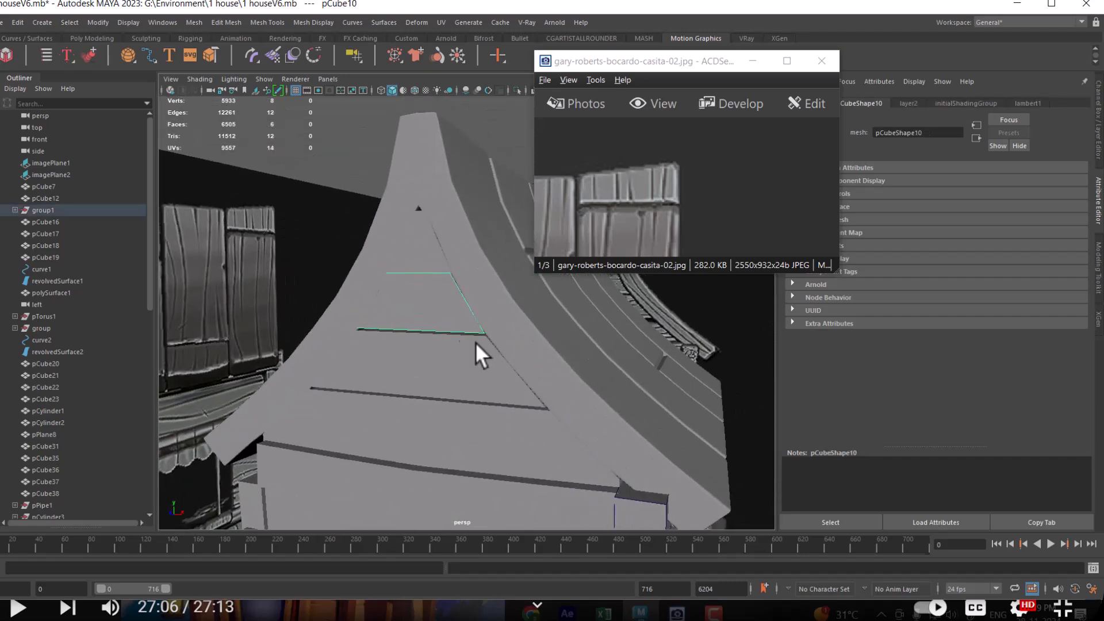
{"action": "left_click", "coordinate": [432, 357]}
{"action": "middle_click_drag", "start_coordinate": [456, 428], "coordinate": [478, 347], "text": "alt"}
{"action": "left_click_drag", "start_coordinate": [478, 347], "coordinate": [417, 380], "text": "alt"}
{"action": "middle_click_drag", "start_coordinate": [417, 381], "coordinate": [480, 353], "text": "alt"}
{"action": "left_click", "coordinate": [369, 296], "text": "shift"}
{"action": "left_click_drag", "start_coordinate": [454, 410], "coordinate": [475, 371], "text": "alt"}
{"action": "left_click", "coordinate": [454, 256], "text": "shift"}
Step: Complete the front-wall plank selection without the wagon's body frame and hide all unselected objects
{"action": "middle_click_drag", "start_coordinate": [493, 496], "coordinate": [515, 415], "text": "alt"}
{"action": "left_click", "coordinate": [501, 397], "text": "shift"}
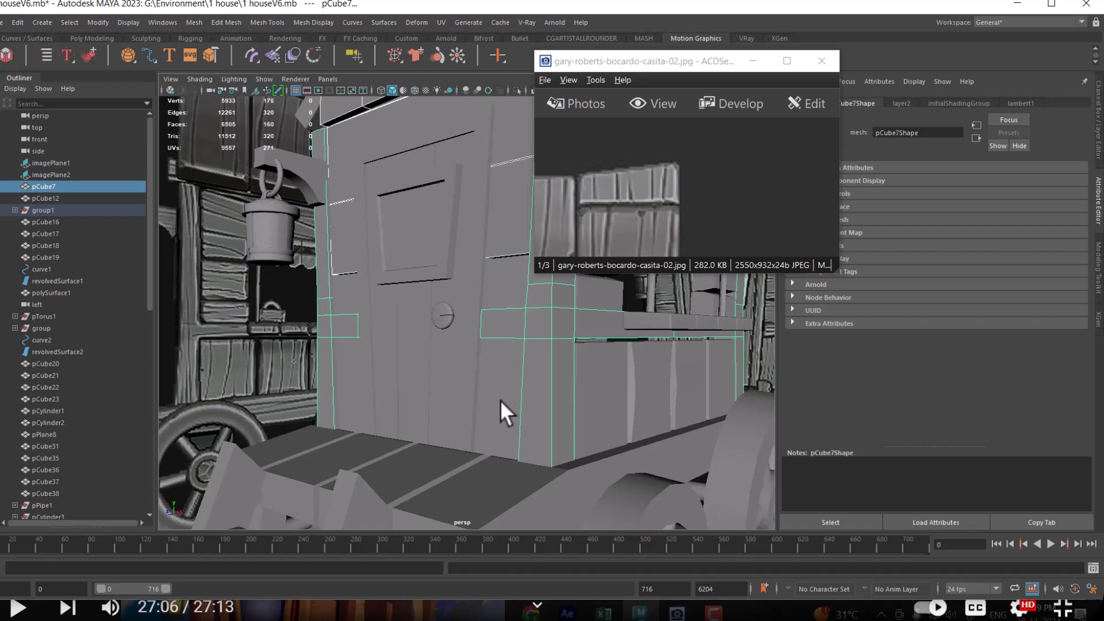
{"action": "key", "text": "ctrl+z"}
{"action": "left_click_drag", "start_coordinate": [519, 389], "coordinate": [525, 433], "text": "alt"}
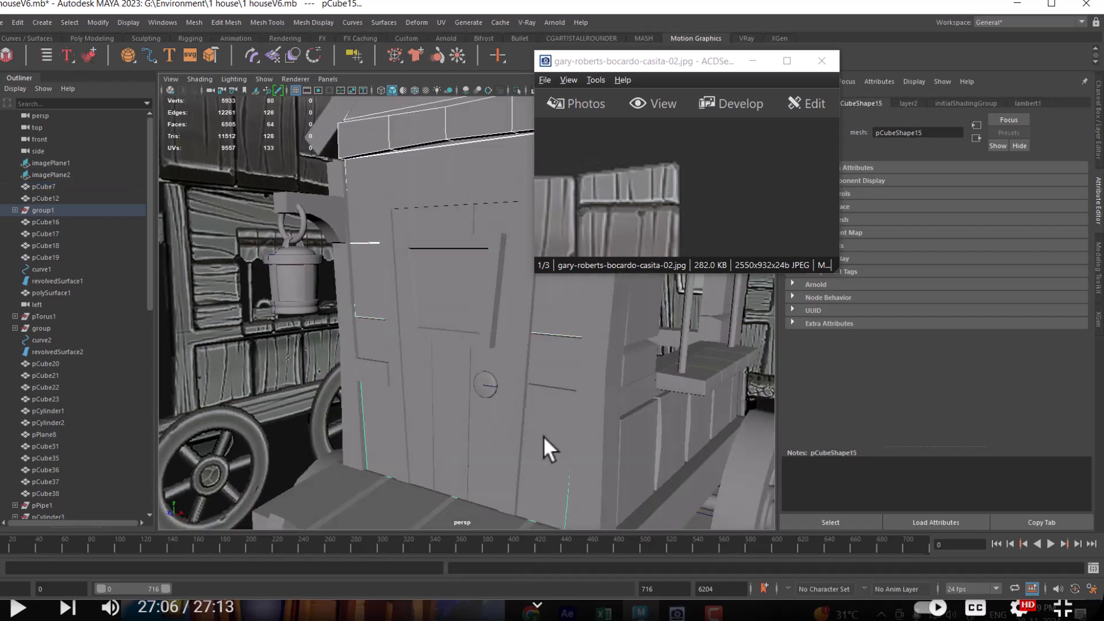
{"action": "right_click_drag", "start_coordinate": [562, 433], "coordinate": [466, 360], "text": "alt"}
{"action": "left_click_drag", "start_coordinate": [553, 399], "coordinate": [512, 402], "text": "alt"}
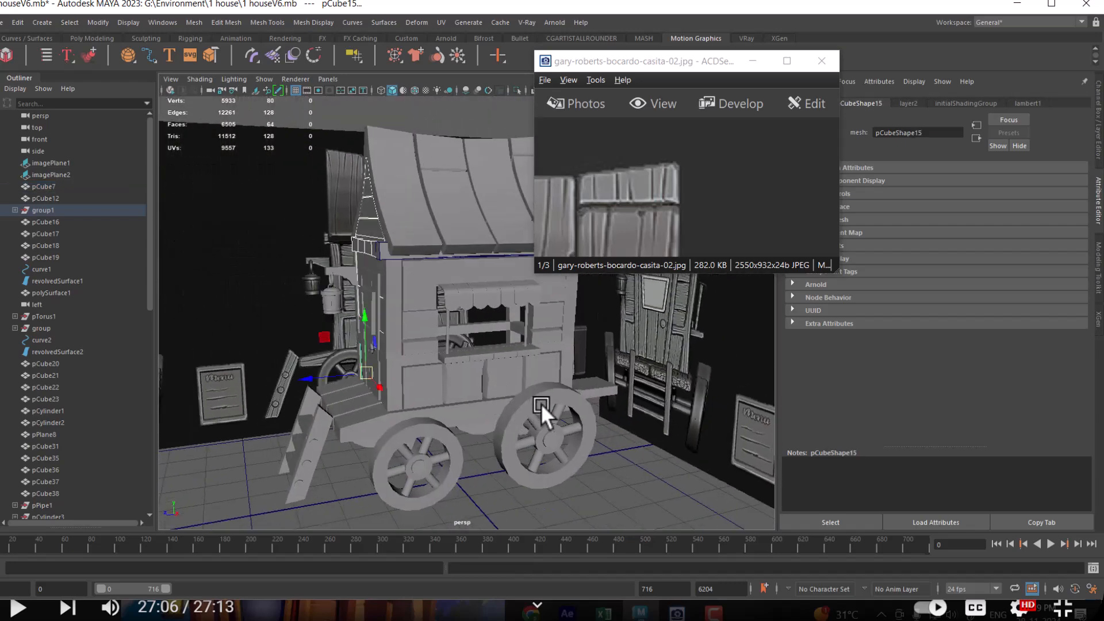
{"action": "key", "text": "alt+h"}
{"action": "left_click_drag", "start_coordinate": [591, 405], "coordinate": [536, 392], "text": "alt"}
{"action": "left_click", "coordinate": [538, 394]}
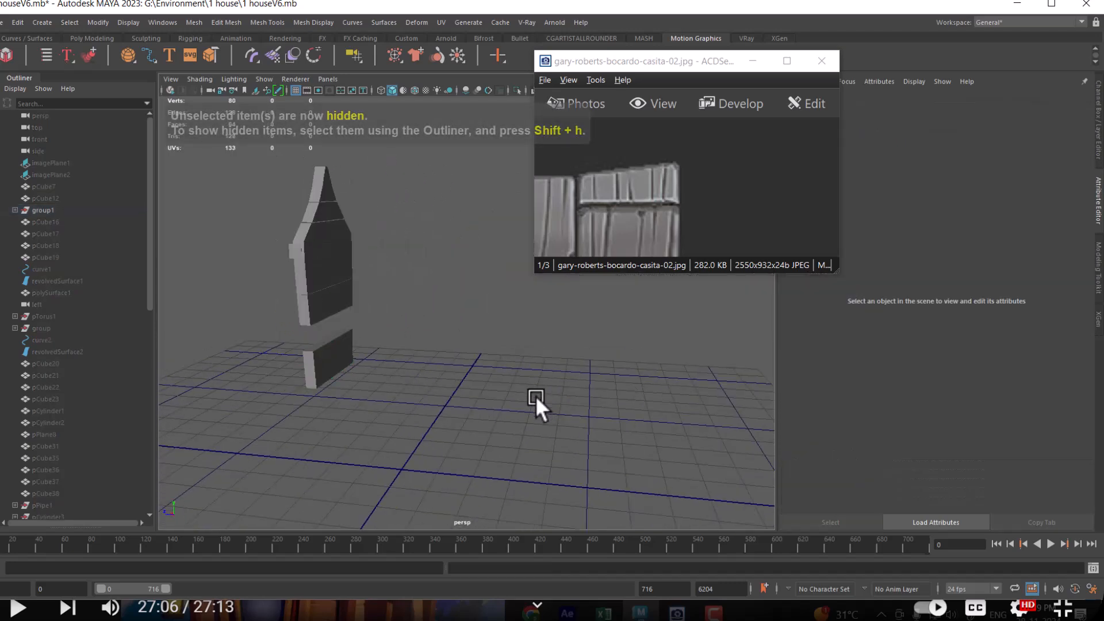
Step: Redisplay the model to add the missing front-wall plank to the selection, and isolate the complete set of planks again
{"action": "left_click_drag", "start_coordinate": [274, 176], "coordinate": [390, 475]}
{"action": "left_click_drag", "start_coordinate": [396, 448], "coordinate": [540, 429], "text": "alt"}
{"action": "key", "text": "ctrl+shift+h"}
{"action": "right_click_drag", "start_coordinate": [540, 429], "coordinate": [531, 448], "text": "alt"}
{"action": "middle_click_drag", "start_coordinate": [531, 447], "coordinate": [516, 399], "text": "alt"}
{"action": "left_click_drag", "start_coordinate": [517, 398], "coordinate": [498, 292], "text": "alt"}
{"action": "left_click", "coordinate": [498, 292]}
{"action": "key", "text": "alt+h"}
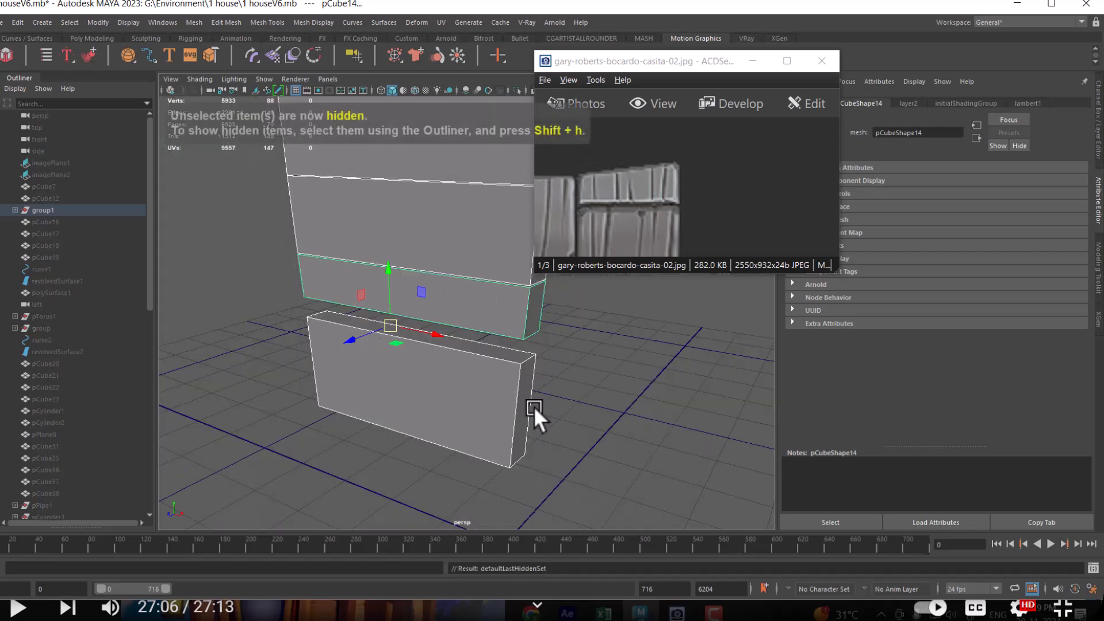
Step: Duplicate all the isolated front-wall planks and move the copy toward the rear, to a Translate Z of about -1.04
{"action": "right_click_drag", "start_coordinate": [534, 392], "coordinate": [516, 348], "text": "alt"}
{"action": "left_click_drag", "start_coordinate": [516, 348], "coordinate": [515, 371], "text": "alt"}
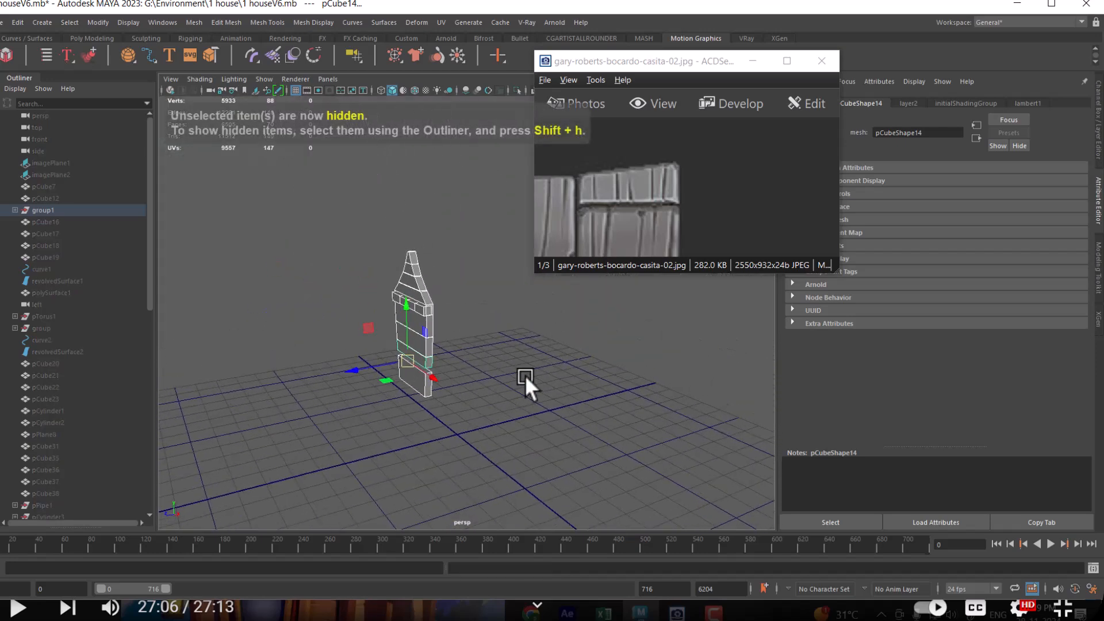
{"action": "left_click", "coordinate": [474, 195]}
{"action": "left_click_drag", "start_coordinate": [475, 196], "coordinate": [397, 391]}
{"action": "left_click_drag", "start_coordinate": [451, 368], "coordinate": [538, 402], "text": "alt"}
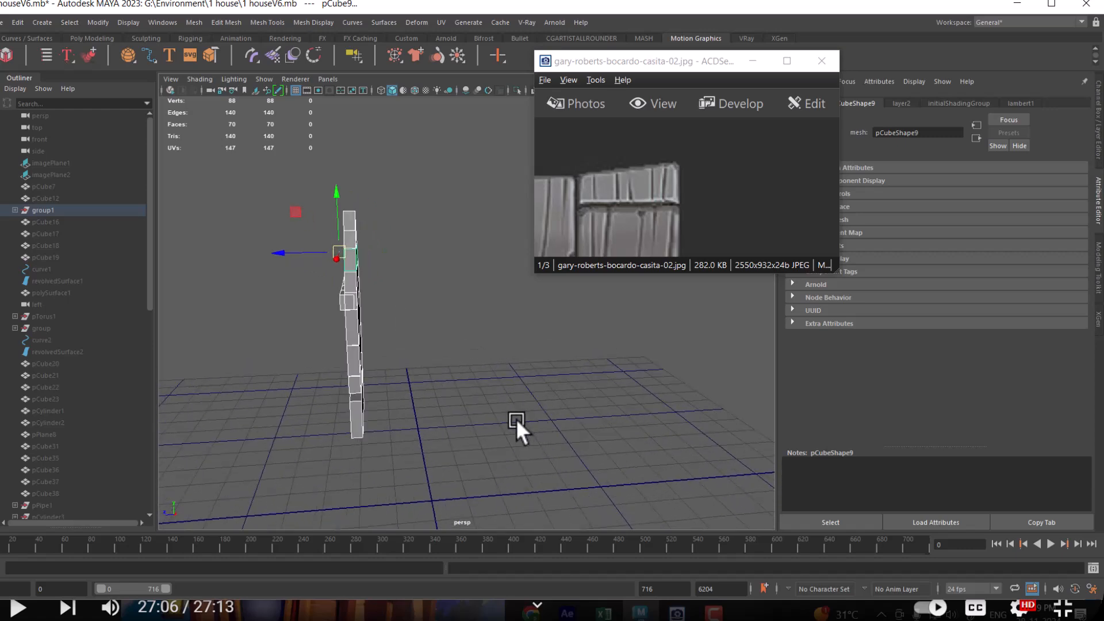
{"action": "key", "text": "ctrl+d"}
{"action": "left_click_drag", "start_coordinate": [273, 251], "coordinate": [440, 333]}
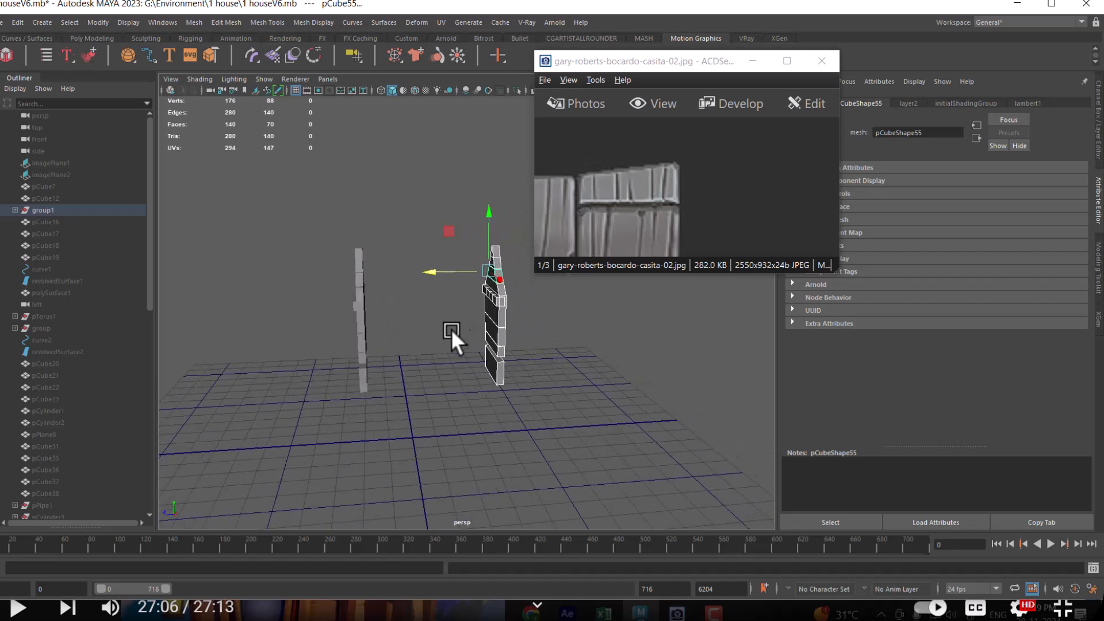
{"action": "left_click_drag", "start_coordinate": [445, 273], "coordinate": [389, 374]}
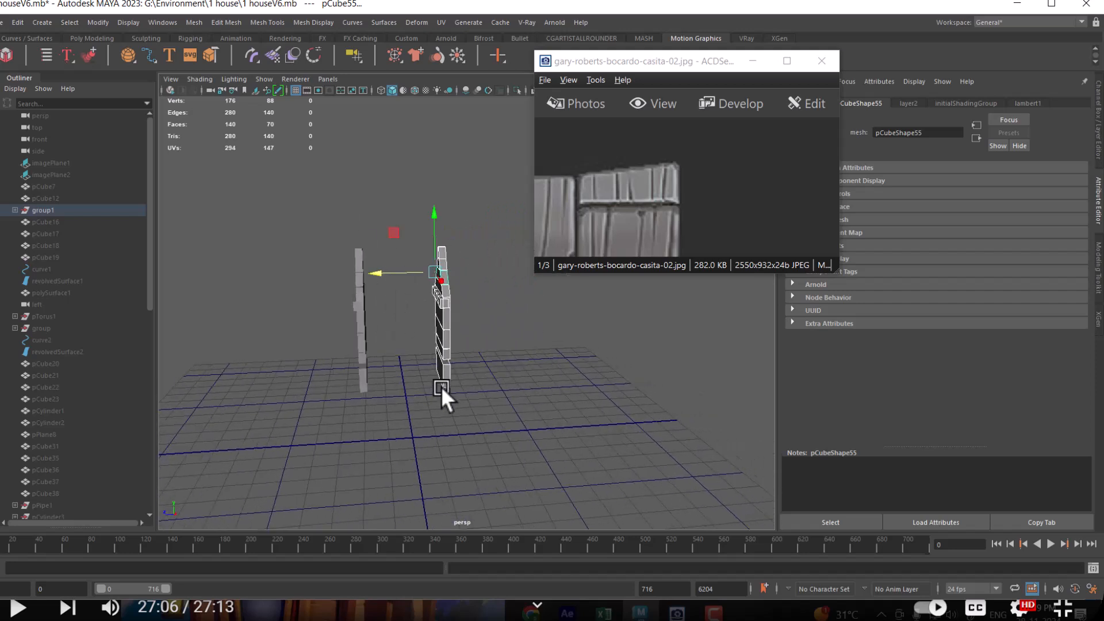
Step: Flip the duplicated plank wall by setting its Rotate Y to 180
{"action": "key", "text": "e"}
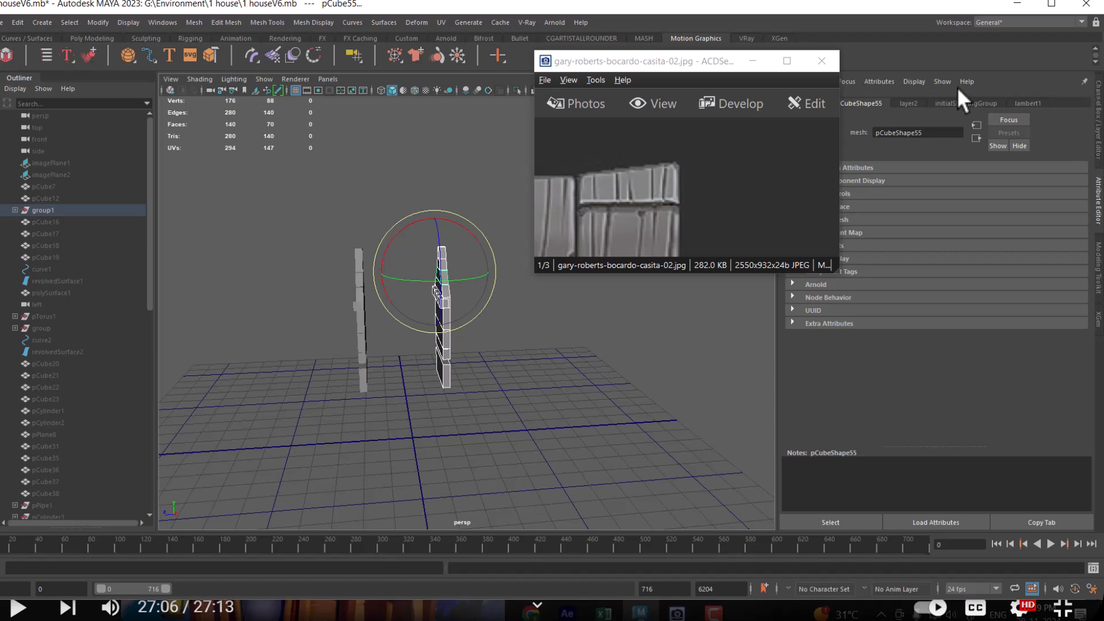
{"action": "key", "text": "space"}
{"action": "left_click_drag", "start_coordinate": [668, 417], "coordinate": [740, 420]}
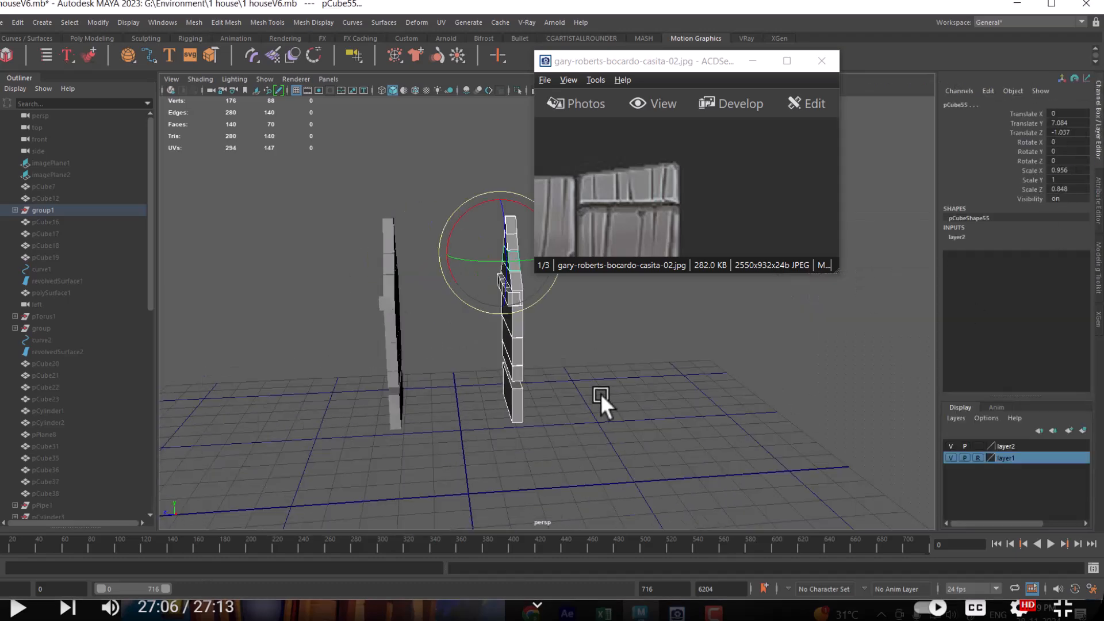
{"action": "scroll", "coordinate": [603, 397], "scroll_direction": "up", "scroll_amount": 2}
{"action": "left_click_drag", "start_coordinate": [458, 247], "coordinate": [489, 249]}
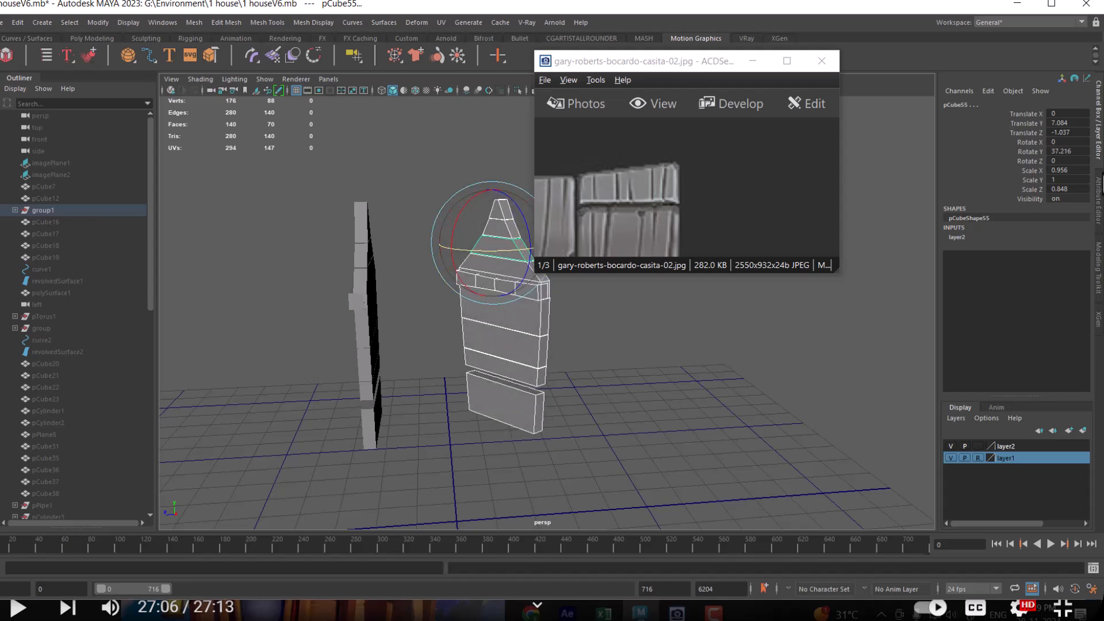
{"action": "left_click", "coordinate": [1074, 152]}
{"action": "type", "text": "18"}
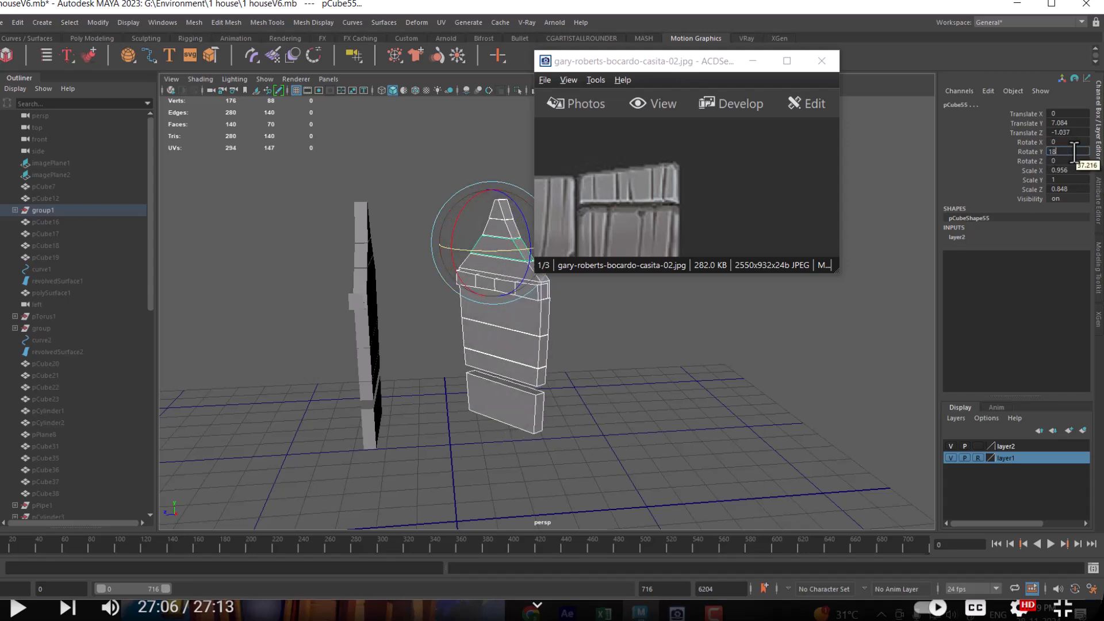
{"action": "type", "text": "0"}
{"action": "key", "text": "Return"}
Step: Redisplay the hidden wagon parts and move the flipped plank wall to the rear end, at Translate Z -2.623
{"action": "left_click_drag", "start_coordinate": [584, 393], "coordinate": [544, 361], "text": "alt"}
{"action": "key", "text": "w"}
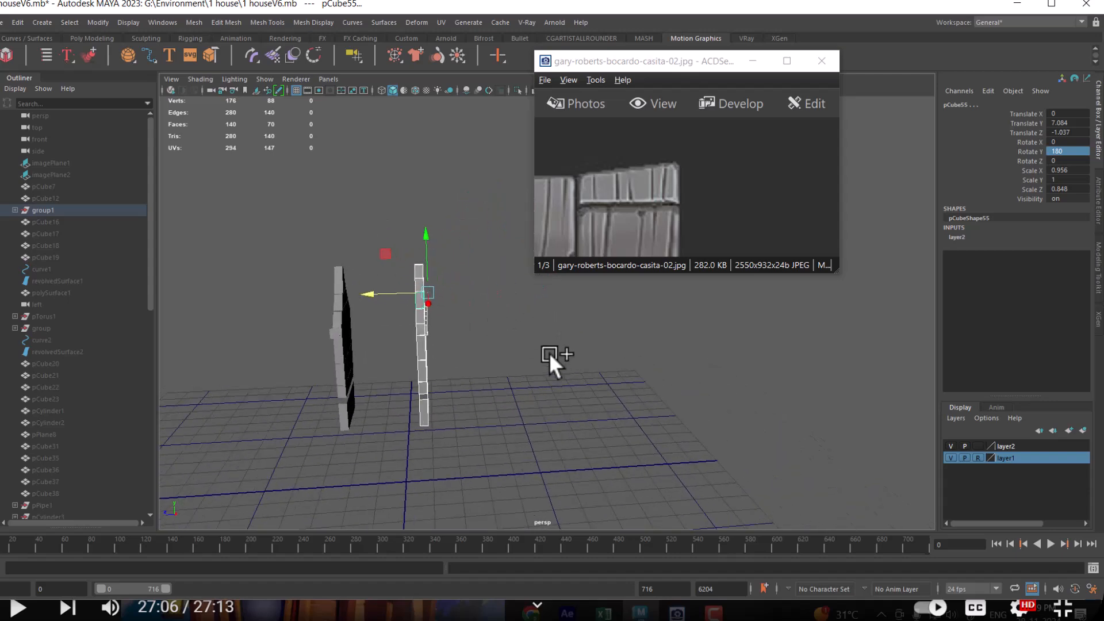
{"action": "key", "text": "ctrl+shift+h"}
{"action": "left_click_drag", "start_coordinate": [373, 292], "coordinate": [500, 390]}
{"action": "left_click", "coordinate": [792, 64]}
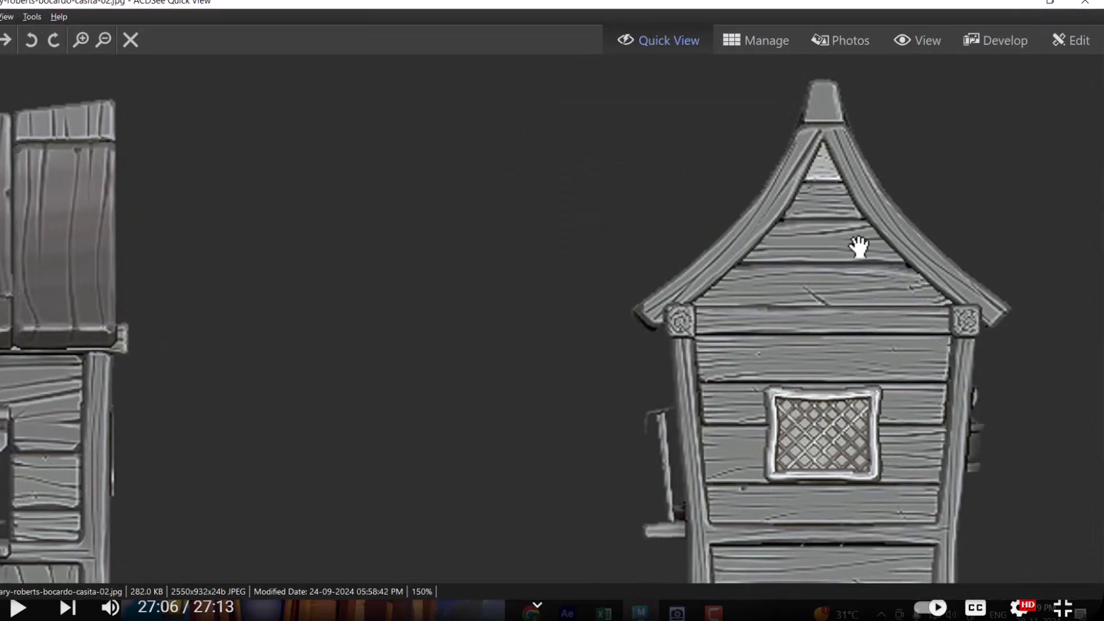
{"action": "left_click", "coordinate": [1015, 2]}
{"action": "left_click_drag", "start_coordinate": [429, 369], "coordinate": [466, 330], "text": "alt"}
{"action": "left_click_drag", "start_coordinate": [429, 251], "coordinate": [498, 322]}
{"action": "left_click_drag", "start_coordinate": [437, 291], "coordinate": [433, 287]}
Step: Compare the wagon with the rear-view drawing on the reference image planes, in perspective and in the four-view layout
{"action": "scroll", "coordinate": [537, 371], "scroll_direction": "down", "scroll_amount": 5}
{"action": "middle_click_drag", "start_coordinate": [540, 371], "coordinate": [626, 192], "text": "alt"}
{"action": "scroll", "coordinate": [685, 298], "scroll_direction": "down", "scroll_amount": 6}
{"action": "middle_click_drag", "start_coordinate": [685, 297], "coordinate": [690, 264], "text": "alt"}
{"action": "left_click_drag", "start_coordinate": [690, 264], "coordinate": [794, 361], "text": "alt"}
{"action": "left_click_drag", "start_coordinate": [403, 298], "coordinate": [805, 431], "text": "alt"}
{"action": "left_click_drag", "start_coordinate": [918, 467], "coordinate": [634, 368], "text": "alt"}
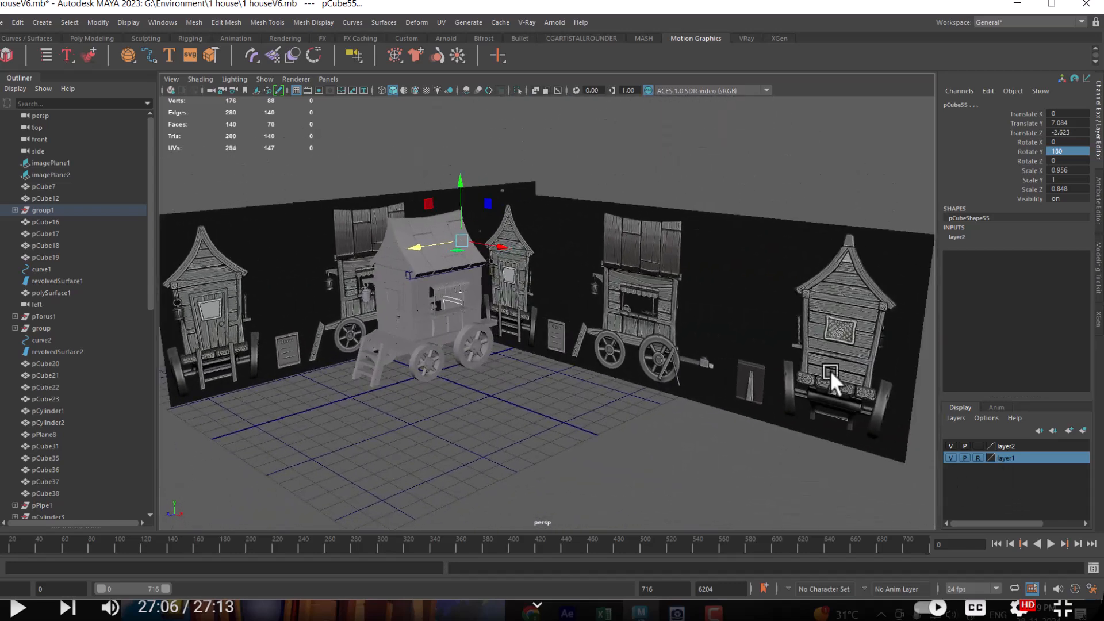
{"action": "left_click_drag", "start_coordinate": [775, 384], "coordinate": [734, 348], "text": "alt"}
{"action": "key", "text": "space"}
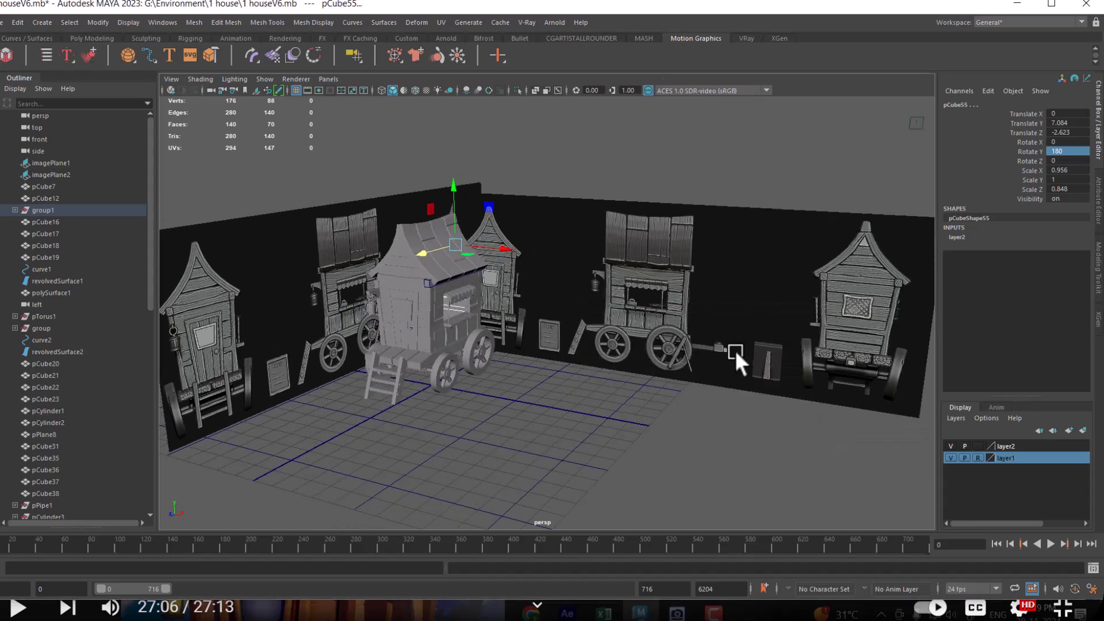
{"action": "key", "text": "space"}
{"action": "scroll", "coordinate": [418, 439], "scroll_direction": "down", "scroll_amount": 10}
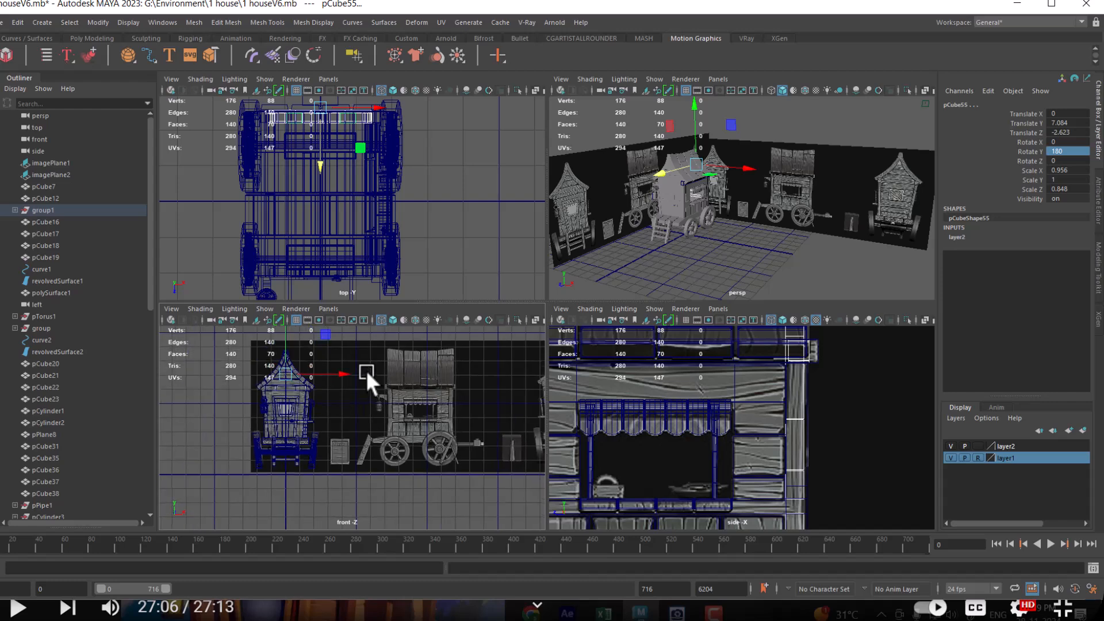
Step: Try hiding the flipped rear plank wall and inverting the selection, and restore both
{"action": "middle_click_drag", "start_coordinate": [367, 378], "coordinate": [320, 406], "text": "alt"}
{"action": "left_click_drag", "start_coordinate": [805, 274], "coordinate": [778, 285], "text": "alt"}
{"action": "key", "text": "ctrl+h"}
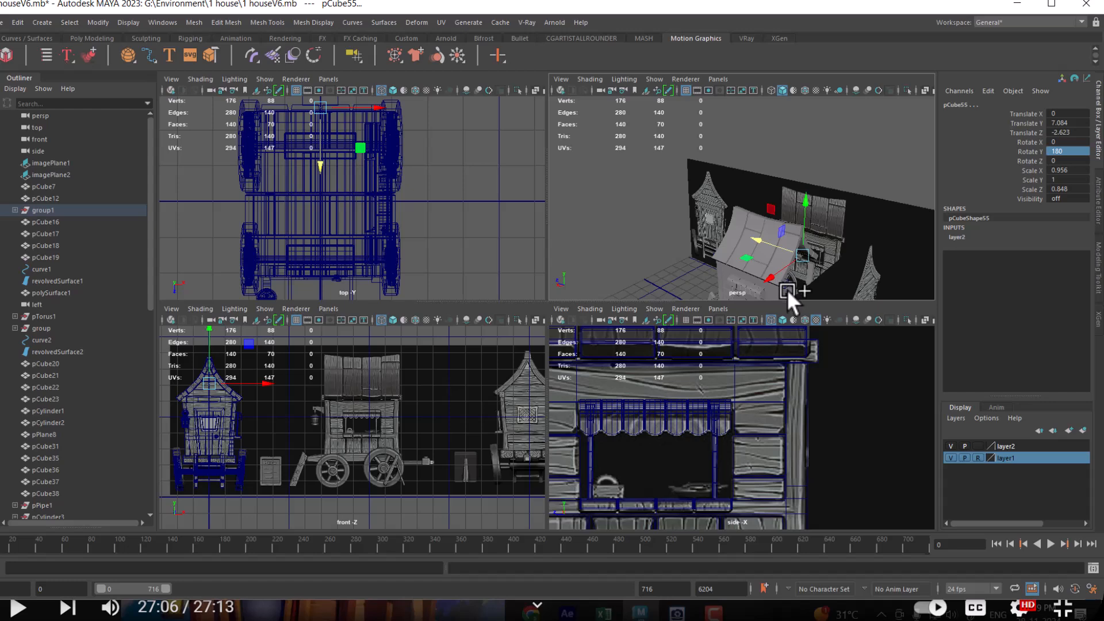
{"action": "key", "text": "ctrl+shift+h"}
{"action": "left_click_drag", "start_coordinate": [834, 260], "coordinate": [792, 160], "text": "alt"}
{"action": "key", "text": "ctrl+shift+a"}
{"action": "key", "text": "ctrl+z"}
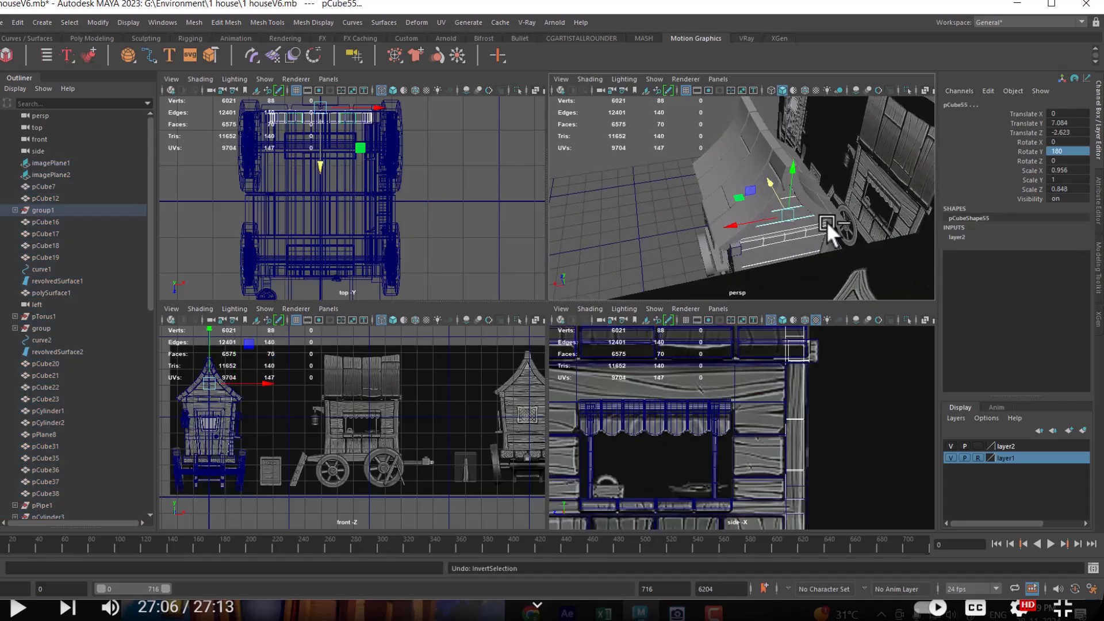
Step: Try the inverse selection from the rear planks and from a wheel, and clear the selection
{"action": "left_click", "coordinate": [72, 23]}
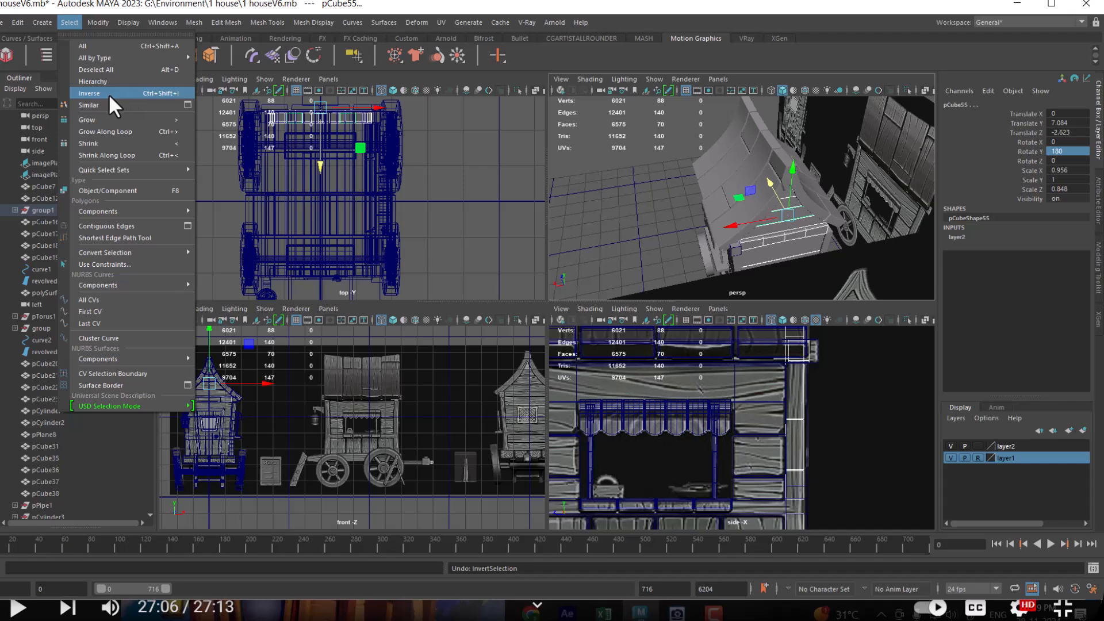
{"action": "left_click", "coordinate": [148, 93]}
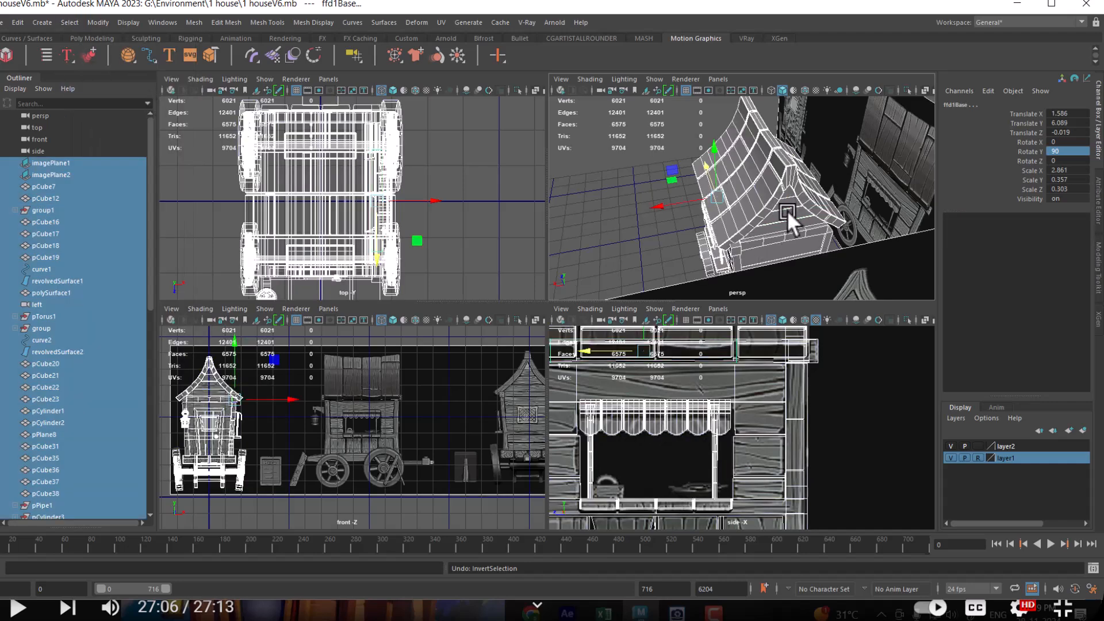
{"action": "left_click_drag", "start_coordinate": [711, 236], "coordinate": [776, 264], "text": "alt"}
{"action": "left_click", "coordinate": [667, 259]}
{"action": "left_click", "coordinate": [683, 245]}
{"action": "left_click", "coordinate": [69, 22]}
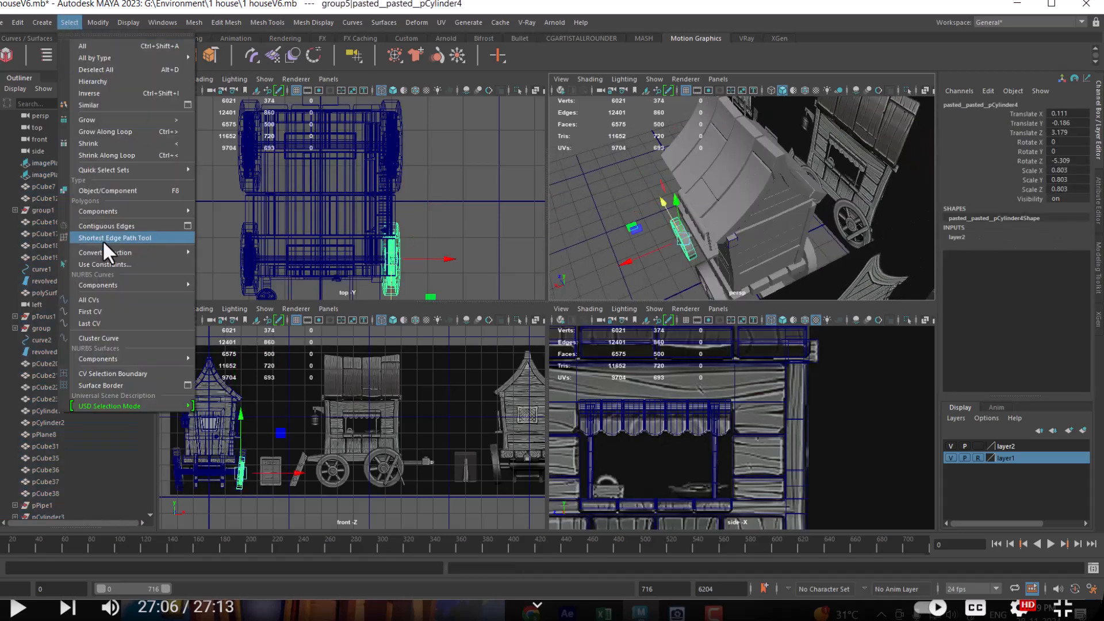
{"action": "left_click", "coordinate": [114, 92]}
{"action": "left_click_drag", "start_coordinate": [699, 172], "coordinate": [753, 267], "text": "alt"}
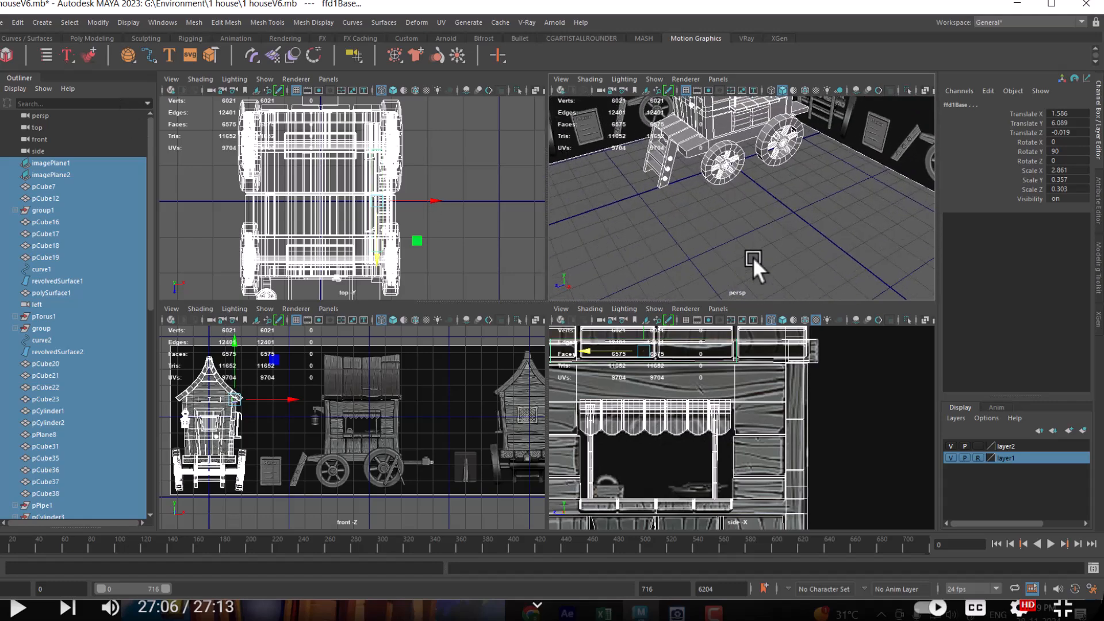
{"action": "left_click", "coordinate": [709, 152]}
{"action": "left_click", "coordinate": [698, 228]}
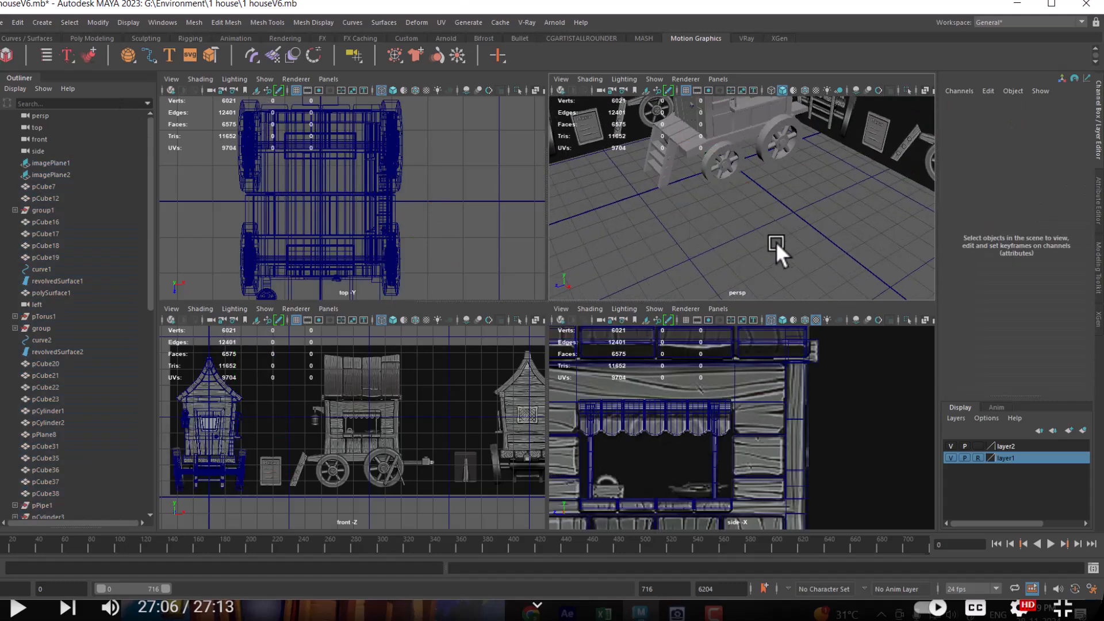
Step: Create a polygon cube beside the wagon at Translate X 5.287 and invert the selection from it
{"action": "right_click", "coordinate": [781, 233], "text": "shift"}
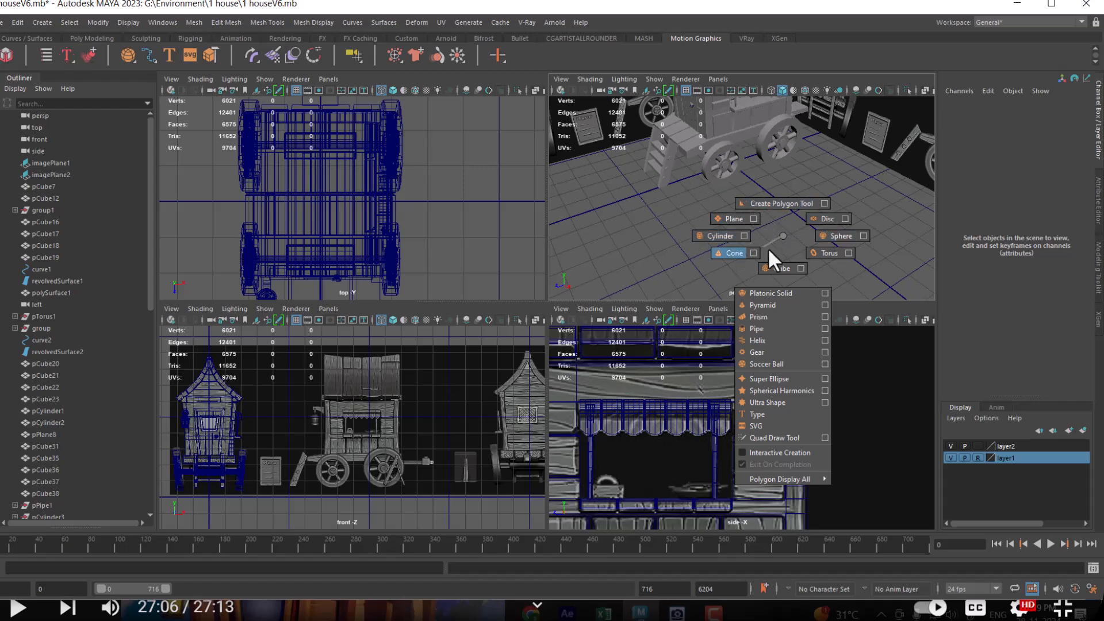
{"action": "left_click", "coordinate": [777, 266]}
{"action": "left_click_drag", "start_coordinate": [368, 202], "coordinate": [556, 197]}
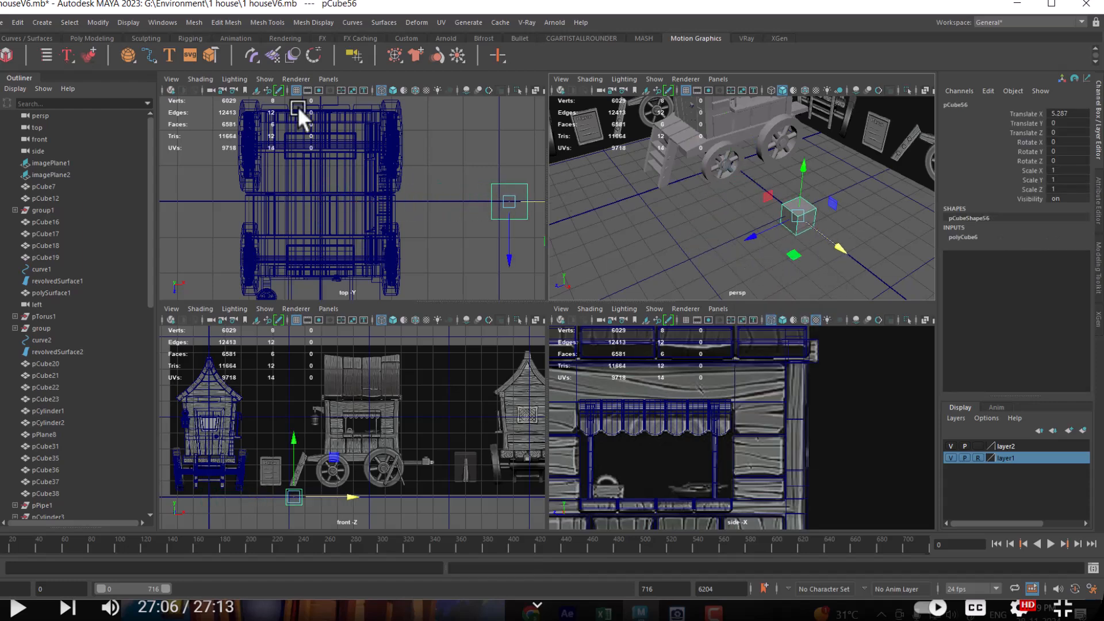
{"action": "left_click", "coordinate": [68, 25]}
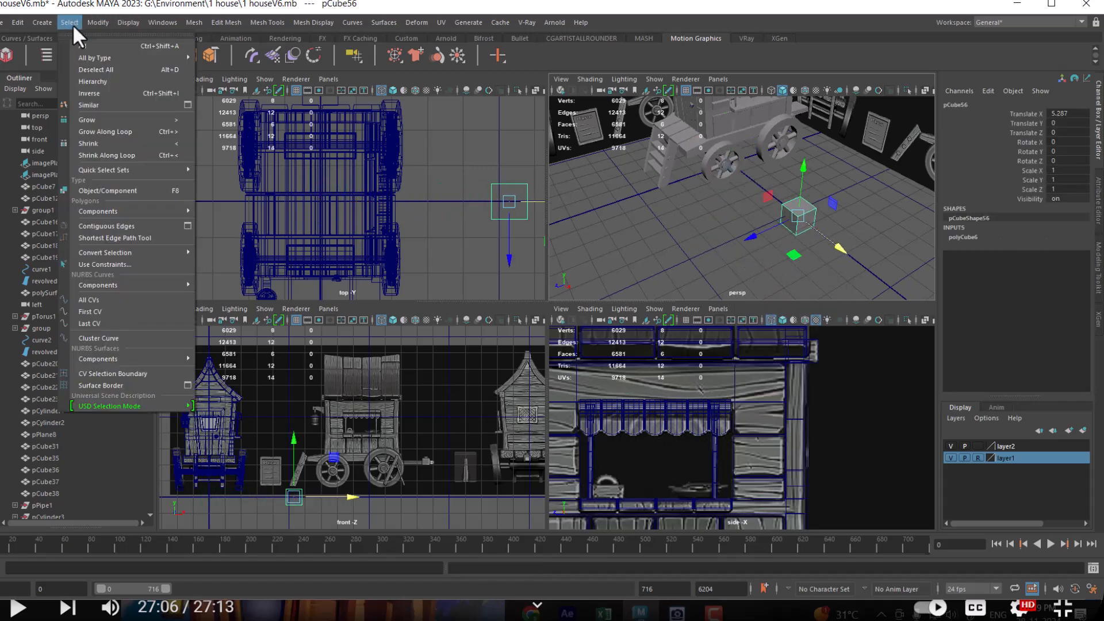
{"action": "left_click", "coordinate": [92, 93]}
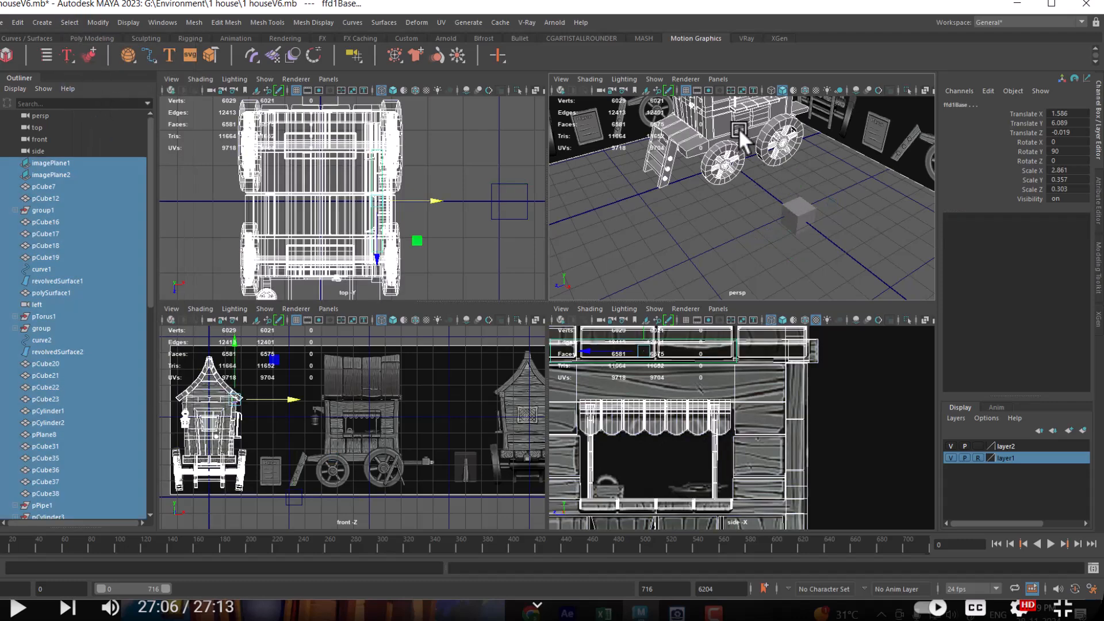
Step: Select all the duplicated rear-wall planks, including the gable and lower boards, and group them
{"action": "left_click_drag", "start_coordinate": [771, 143], "coordinate": [778, 185], "text": "alt"}
{"action": "left_click_drag", "start_coordinate": [844, 139], "coordinate": [730, 270], "text": "alt"}
{"action": "key", "text": "space"}
{"action": "middle_click_drag", "start_coordinate": [731, 270], "coordinate": [771, 294], "text": "alt"}
{"action": "left_click", "coordinate": [771, 247]}
{"action": "left_click", "coordinate": [763, 268], "text": "shift"}
{"action": "left_click", "coordinate": [751, 309], "text": "shift"}
{"action": "left_click", "coordinate": [726, 335], "text": "shift"}
{"action": "scroll", "coordinate": [748, 309], "scroll_direction": "up", "scroll_amount": 2}
{"action": "left_click_drag", "start_coordinate": [734, 318], "coordinate": [724, 309], "text": "alt"}
{"action": "left_click", "coordinate": [724, 308], "text": "shift"}
{"action": "left_click", "coordinate": [707, 330], "text": "shift"}
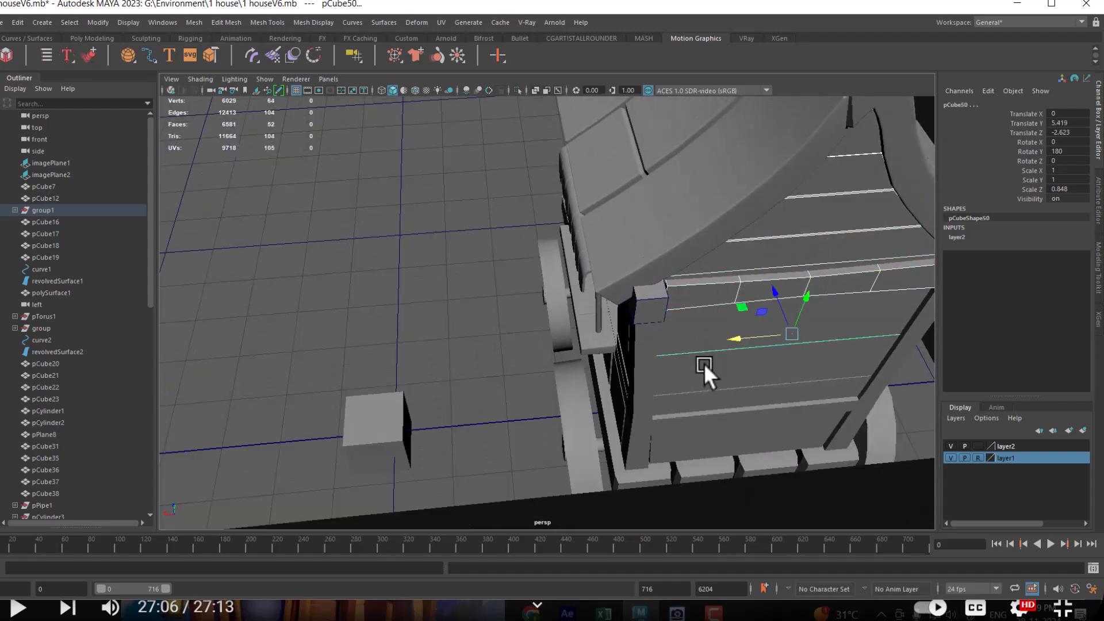
{"action": "left_click_drag", "start_coordinate": [704, 364], "coordinate": [713, 372], "text": "alt"}
{"action": "left_click", "coordinate": [711, 373], "text": "shift"}
{"action": "left_click", "coordinate": [693, 395], "text": "shift"}
{"action": "left_click_drag", "start_coordinate": [701, 427], "coordinate": [739, 424], "text": "alt"}
{"action": "left_click", "coordinate": [694, 399], "text": "shift"}
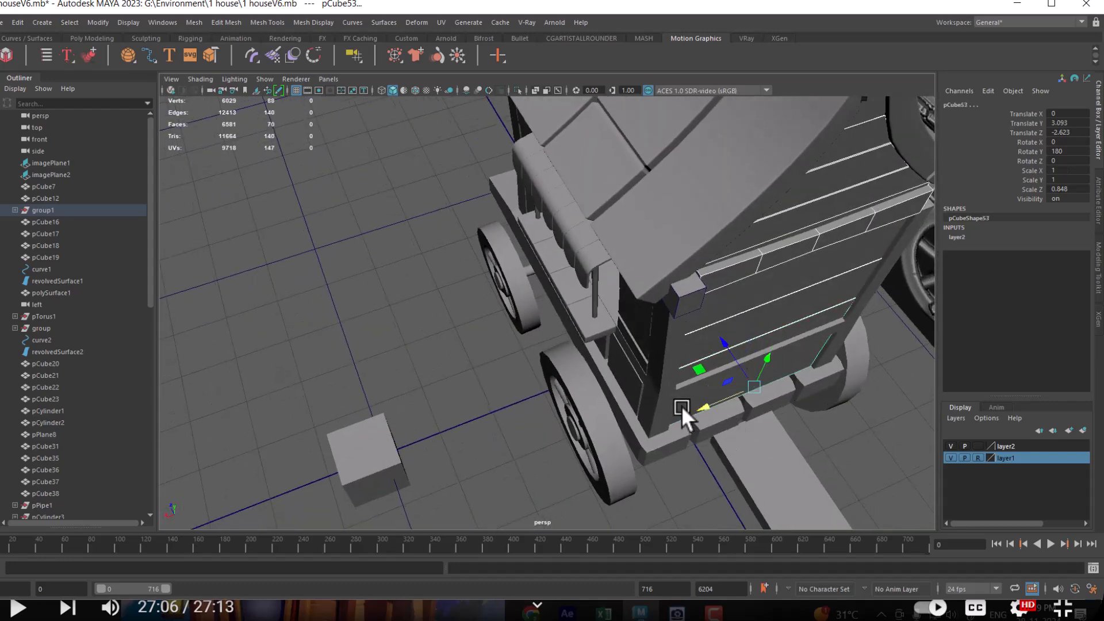
{"action": "left_click", "coordinate": [69, 22]}
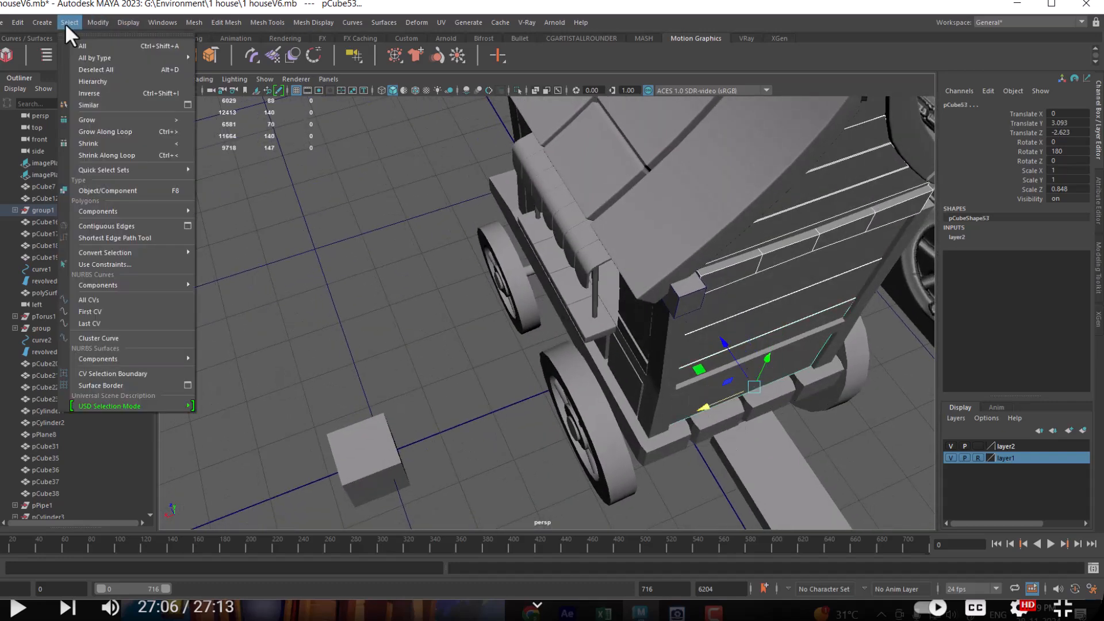
{"action": "left_click", "coordinate": [387, 333]}
{"action": "scroll", "coordinate": [388, 334], "scroll_direction": "down", "scroll_amount": 2}
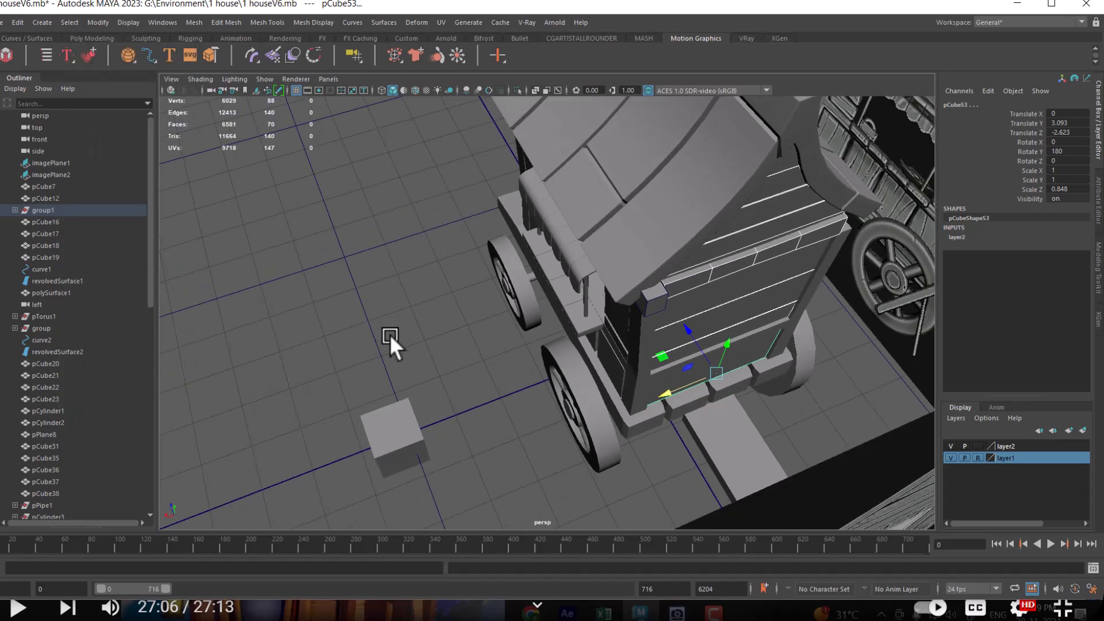
{"action": "key", "text": "ctrl+g"}
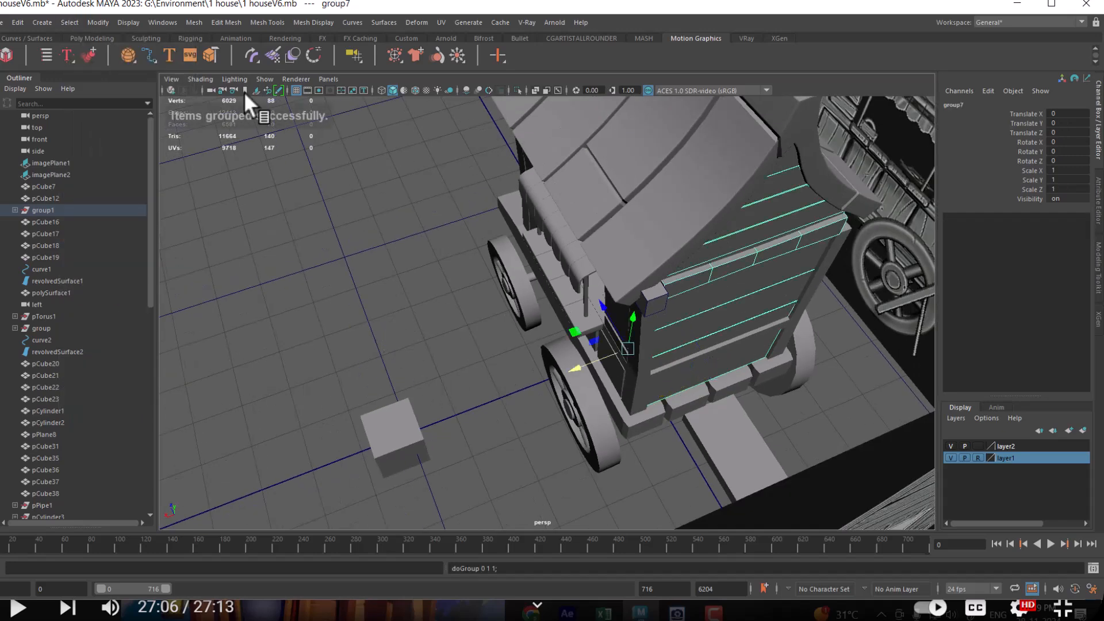
Step: Delete the channels, static channels, non-particle expressions and assets by type on the plank group
{"action": "left_click", "coordinate": [18, 23]}
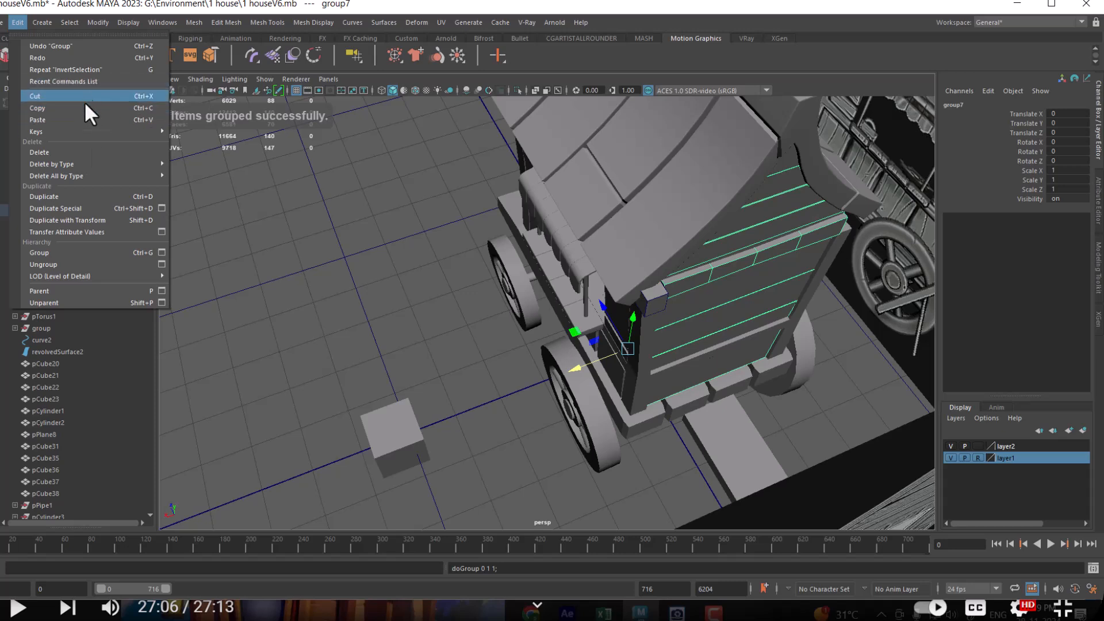
{"action": "mouse_move", "coordinate": [115, 165]}
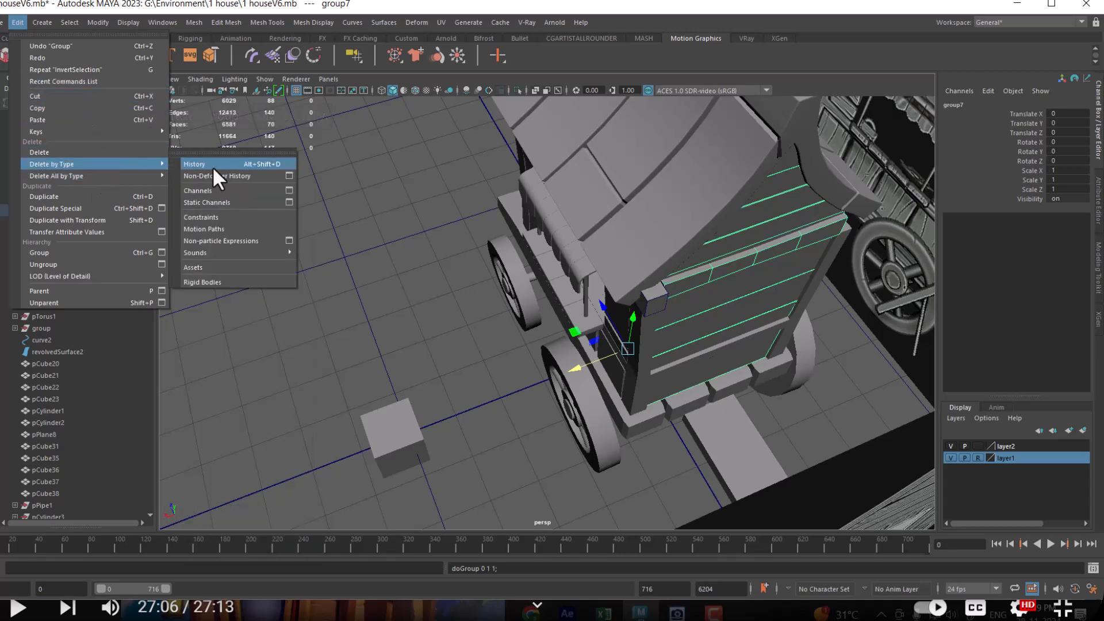
{"action": "left_click", "coordinate": [222, 150]}
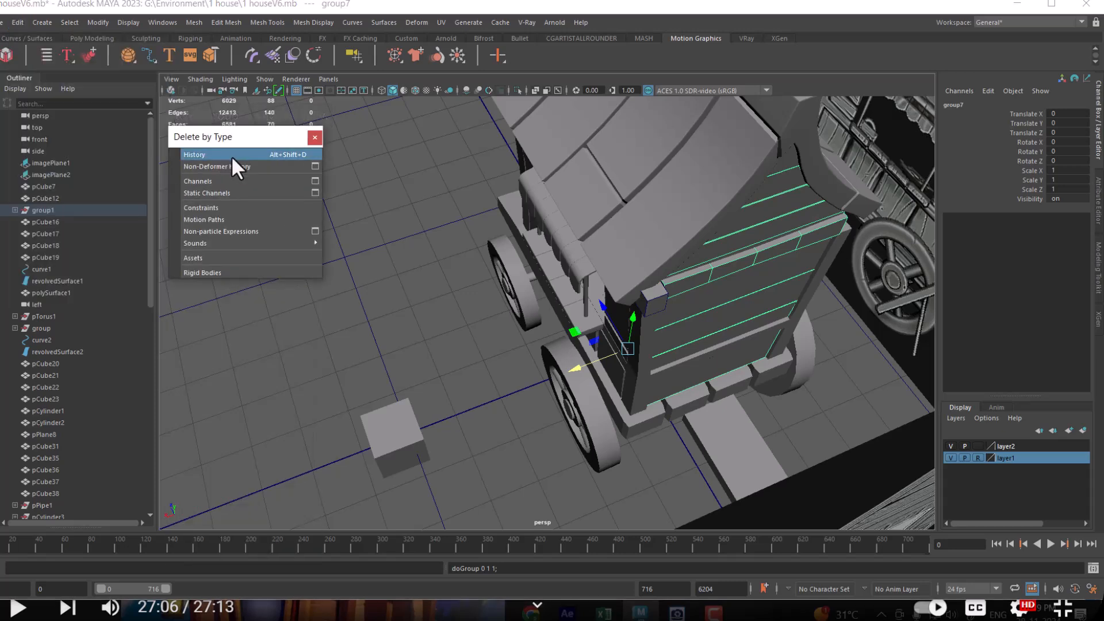
{"action": "left_click", "coordinate": [223, 181]}
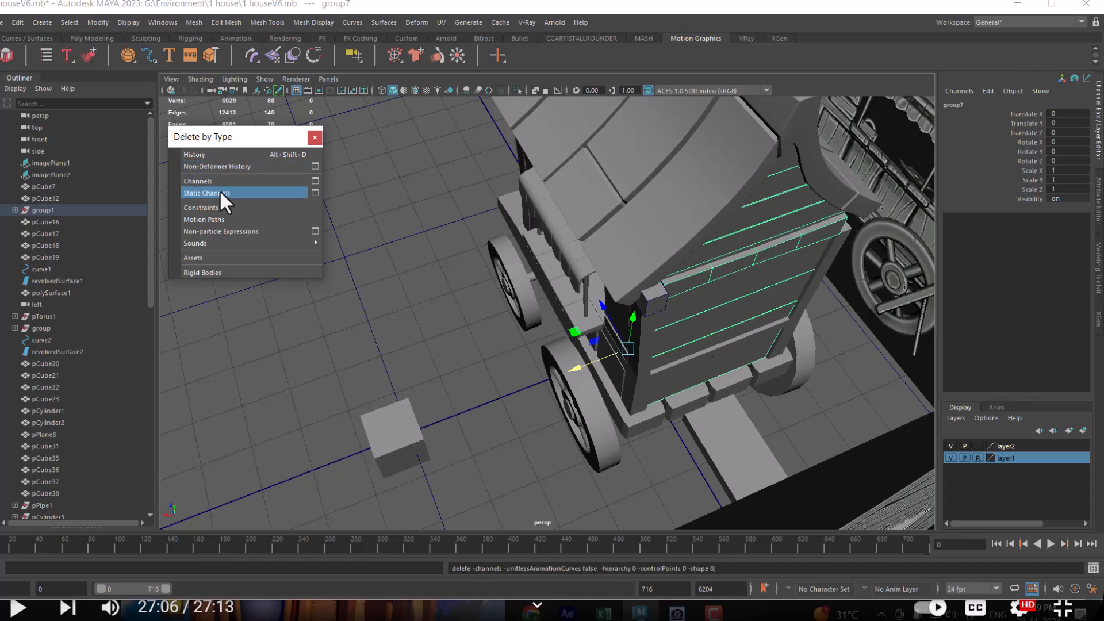
{"action": "left_click", "coordinate": [267, 193]}
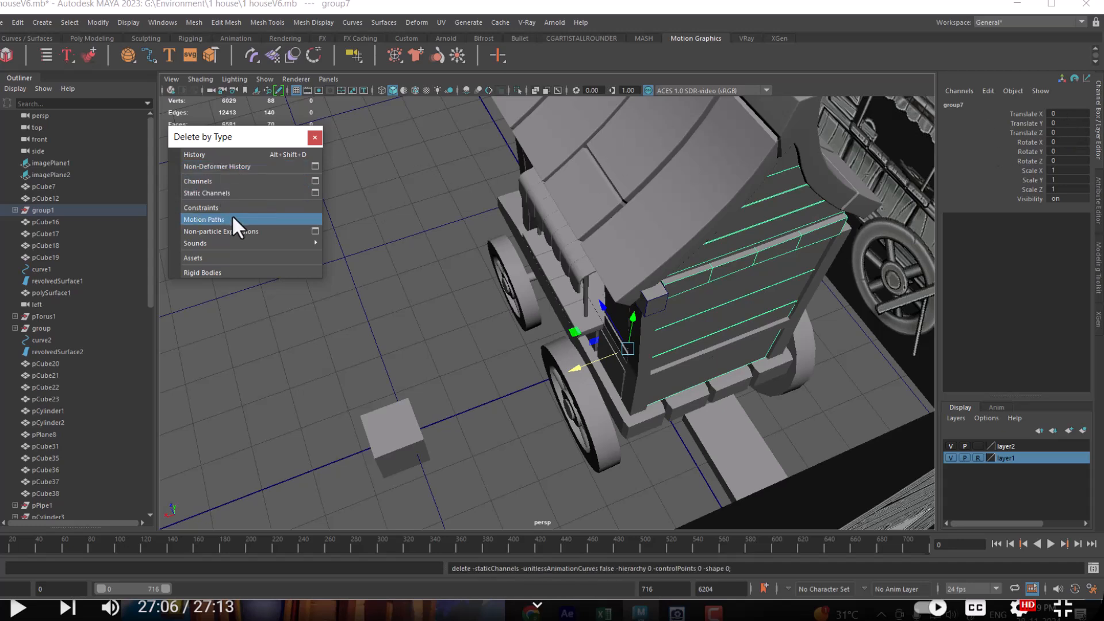
{"action": "left_click", "coordinate": [226, 231]}
{"action": "left_click", "coordinate": [222, 258]}
Step: Try inverting the selection and moving the plank group to Translate Z -2.292, and undo the move
{"action": "left_click_drag", "start_coordinate": [449, 298], "coordinate": [571, 279], "text": "alt"}
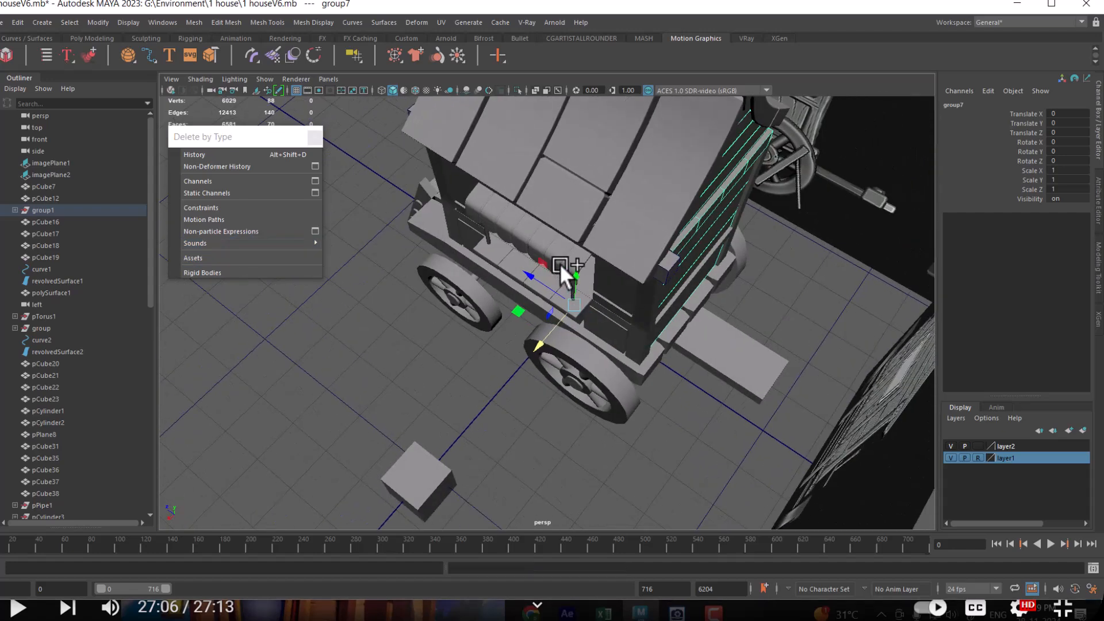
{"action": "key", "text": "ctrl+shift+a"}
{"action": "left_click_drag", "start_coordinate": [560, 264], "coordinate": [667, 285], "text": "alt"}
{"action": "key", "text": "ctrl+z"}
{"action": "left_click_drag", "start_coordinate": [588, 289], "coordinate": [651, 359]}
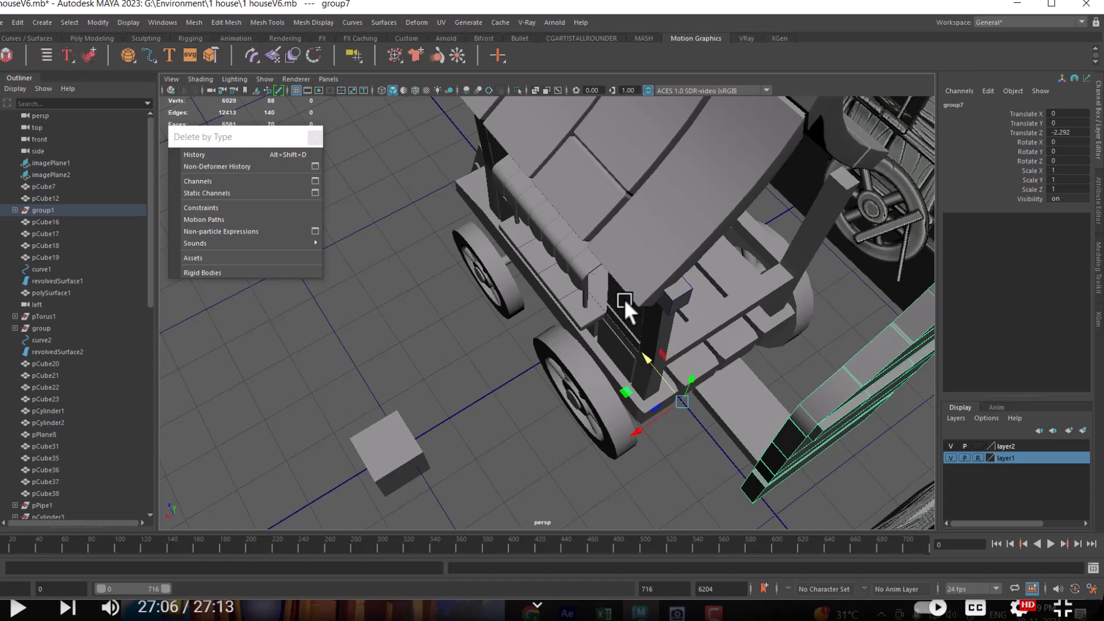
{"action": "key", "text": "ctrl+shift+a"}
{"action": "key", "text": "ctrl+z"}
{"action": "key", "text": "ctrl+z"}
Step: Try box-selecting the rest of the wagon apart from the rear wall, and undo back to the plank group selection
{"action": "left_click_drag", "start_coordinate": [756, 247], "coordinate": [692, 222], "text": "alt"}
{"action": "scroll", "coordinate": [683, 245], "scroll_direction": "up", "scroll_amount": 3}
{"action": "left_click", "coordinate": [681, 220]}
{"action": "left_click_drag", "start_coordinate": [702, 275], "coordinate": [524, 263], "text": "alt"}
{"action": "key", "text": "ctrl+z"}
{"action": "scroll", "coordinate": [671, 288], "scroll_direction": "down", "scroll_amount": 3}
{"action": "scroll", "coordinate": [647, 244], "scroll_direction": "down", "scroll_amount": 5}
{"action": "scroll", "coordinate": [560, 239], "scroll_direction": "down", "scroll_amount": 3}
{"action": "left_click_drag", "start_coordinate": [413, 147], "coordinate": [694, 439]}
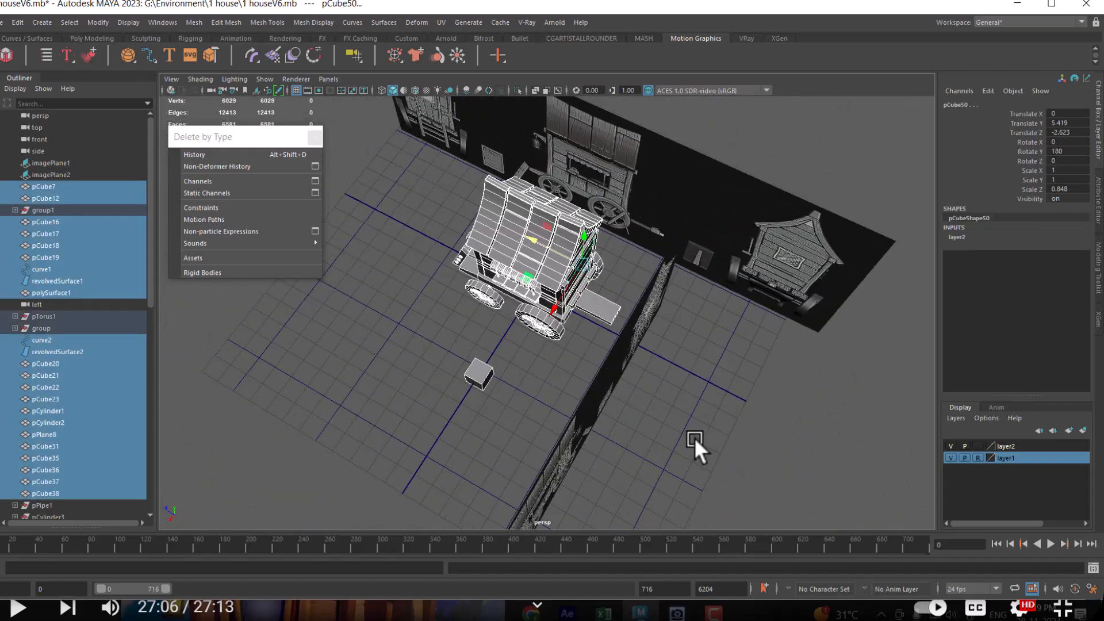
{"action": "left_click_drag", "start_coordinate": [617, 267], "coordinate": [650, 334], "text": "alt"}
{"action": "left_click", "coordinate": [647, 336]}
{"action": "left_click", "coordinate": [469, 446]}
{"action": "scroll", "coordinate": [555, 364], "scroll_direction": "down", "scroll_amount": 4}
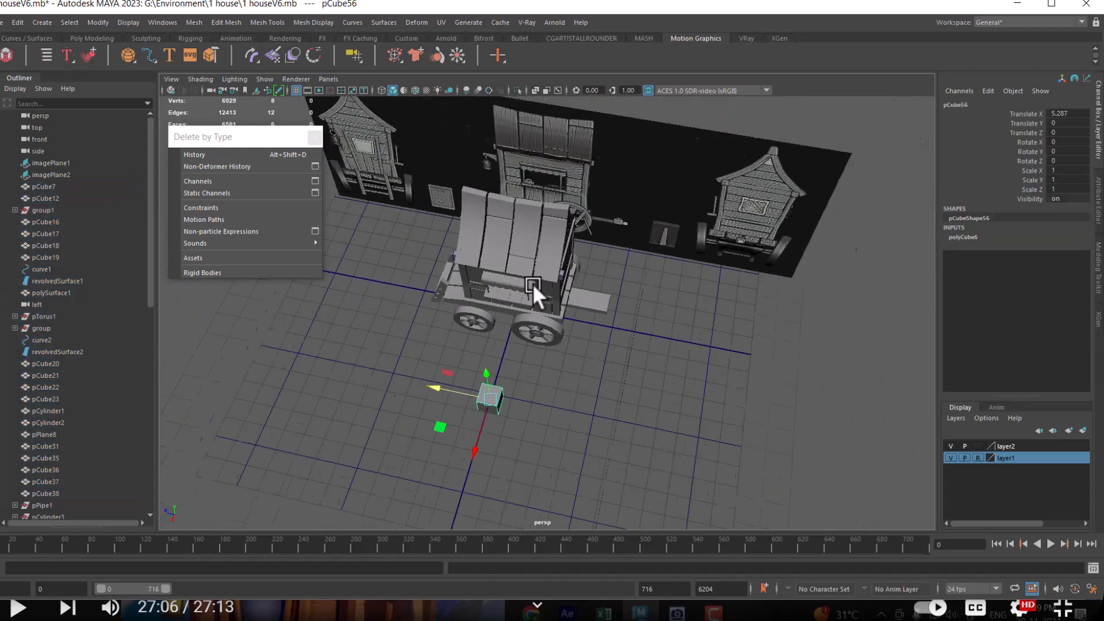
{"action": "left_click_drag", "start_coordinate": [406, 191], "coordinate": [689, 551], "text": "shift"}
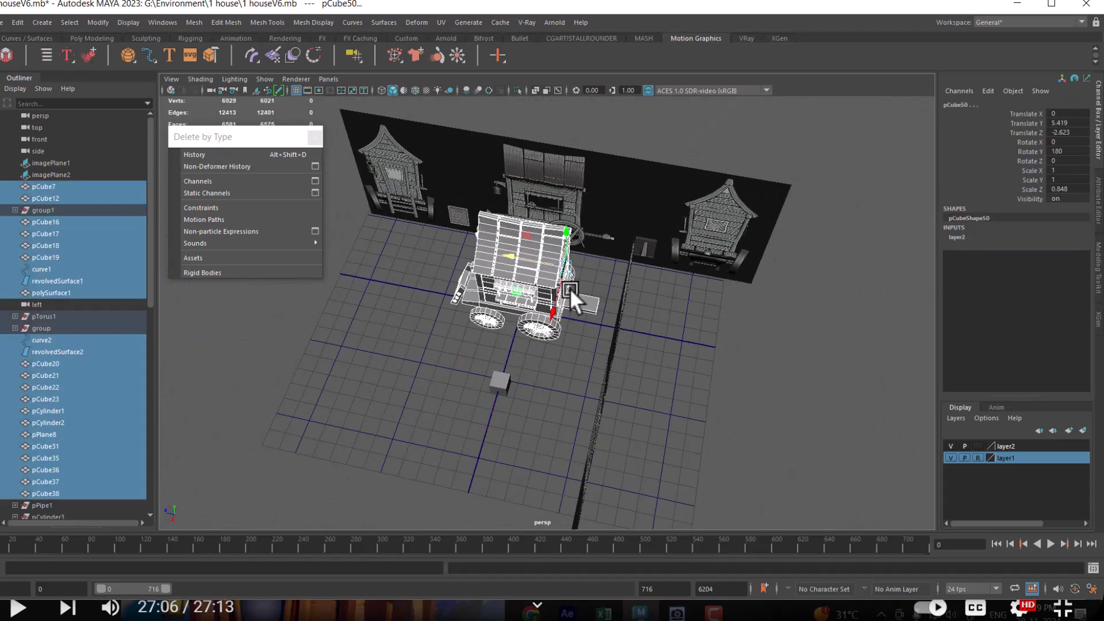
{"action": "left_click_drag", "start_coordinate": [640, 309], "coordinate": [674, 353], "text": "alt"}
{"action": "key", "text": "ctrl+z"}
{"action": "key", "text": "ctrl+z"}
{"action": "key", "text": "ctrl+z"}
{"action": "key", "text": "ctrl+z"}
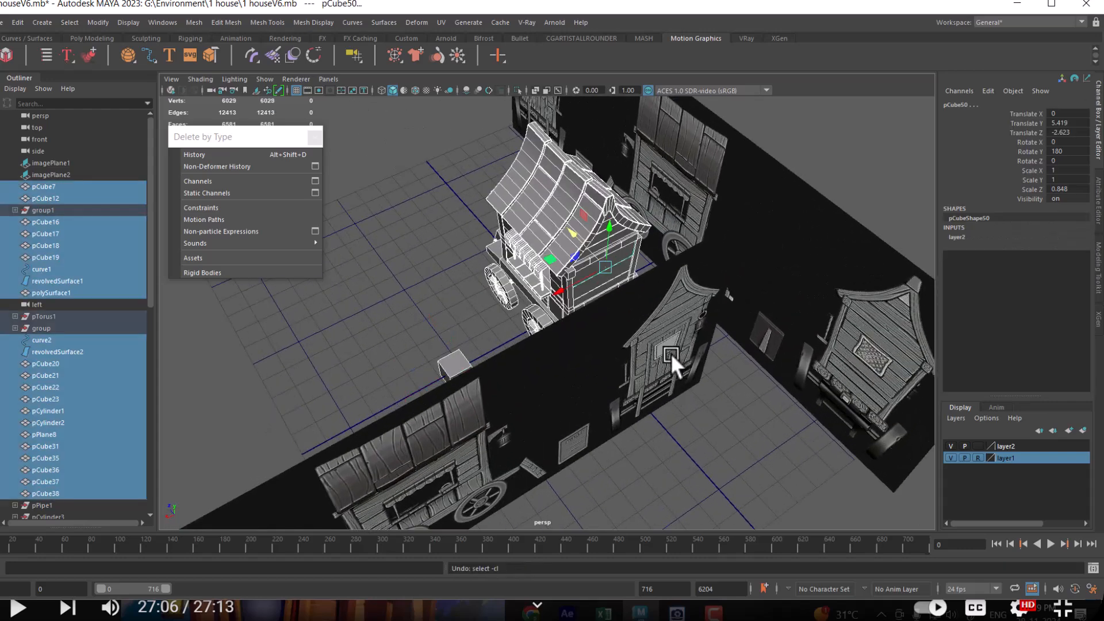
{"action": "mouse_move", "coordinate": [668, 353]}
{"action": "left_mouse_down", "text": "alt"}
{"action": "mouse_move", "coordinate": [621, 353]}
{"action": "mouse_move", "coordinate": [682, 406]}
{"action": "mouse_move", "coordinate": [670, 367]}
{"action": "mouse_move", "coordinate": [678, 349]}
{"action": "mouse_move", "coordinate": [667, 354]}
{"action": "left_mouse_up", "text": "alt"}
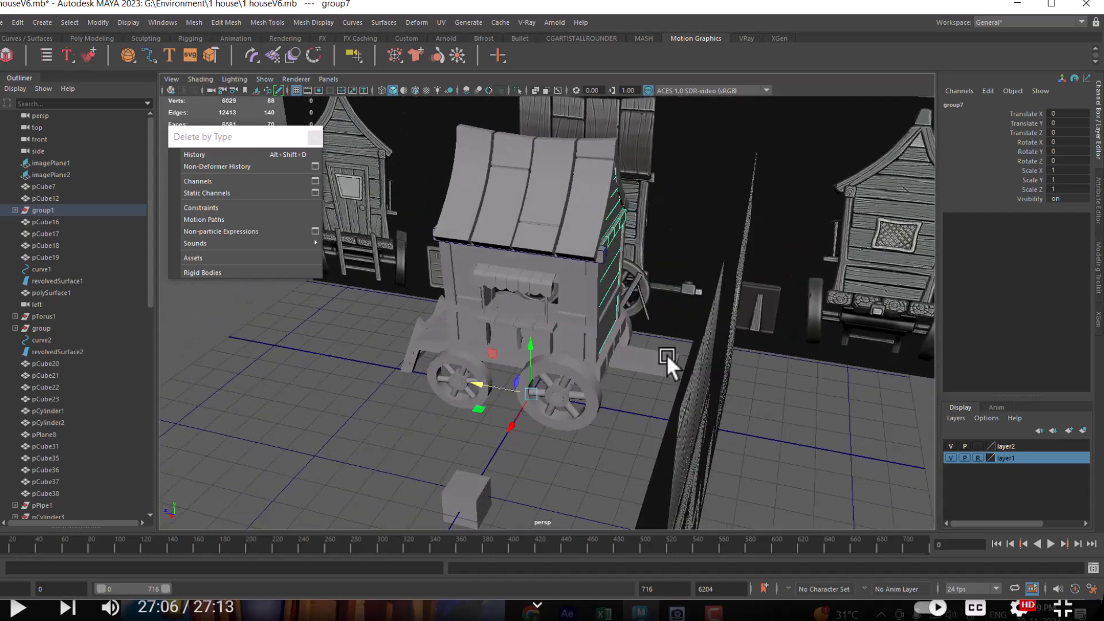
Step: Put the plank group on a new display layer and hide the rest of the wagon, leaving only the rear wall displayed
{"action": "left_click", "coordinate": [1084, 430]}
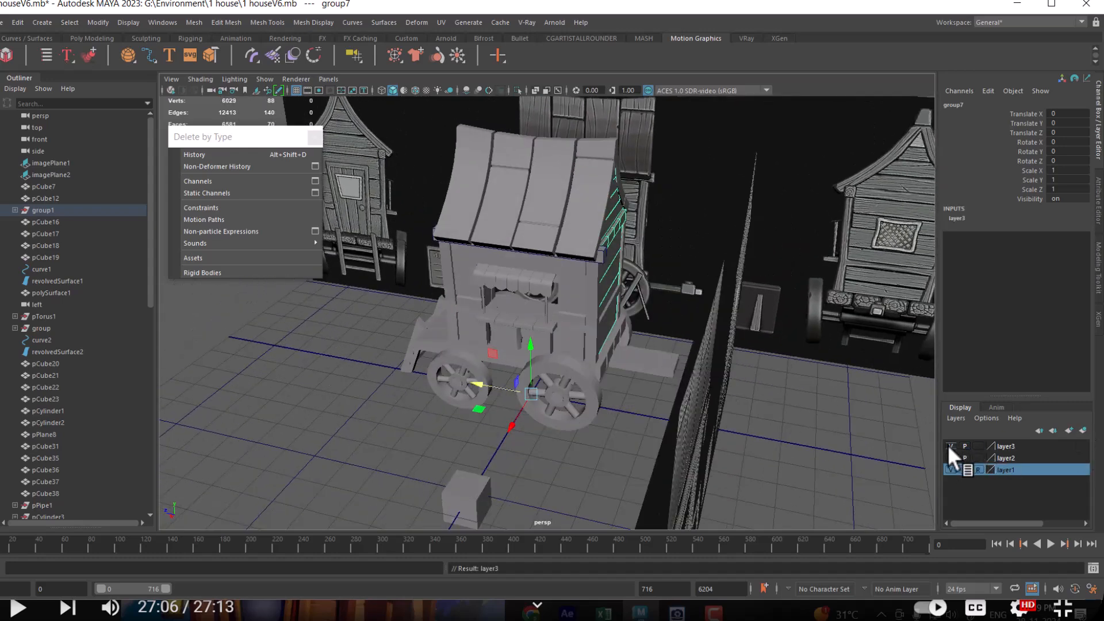
{"action": "left_click", "coordinate": [949, 446]}
{"action": "right_click_drag", "start_coordinate": [567, 385], "coordinate": [541, 241], "text": "alt"}
{"action": "left_click_drag", "start_coordinate": [540, 240], "coordinate": [387, 502], "text": "alt"}
{"action": "key", "text": "ctrl+h"}
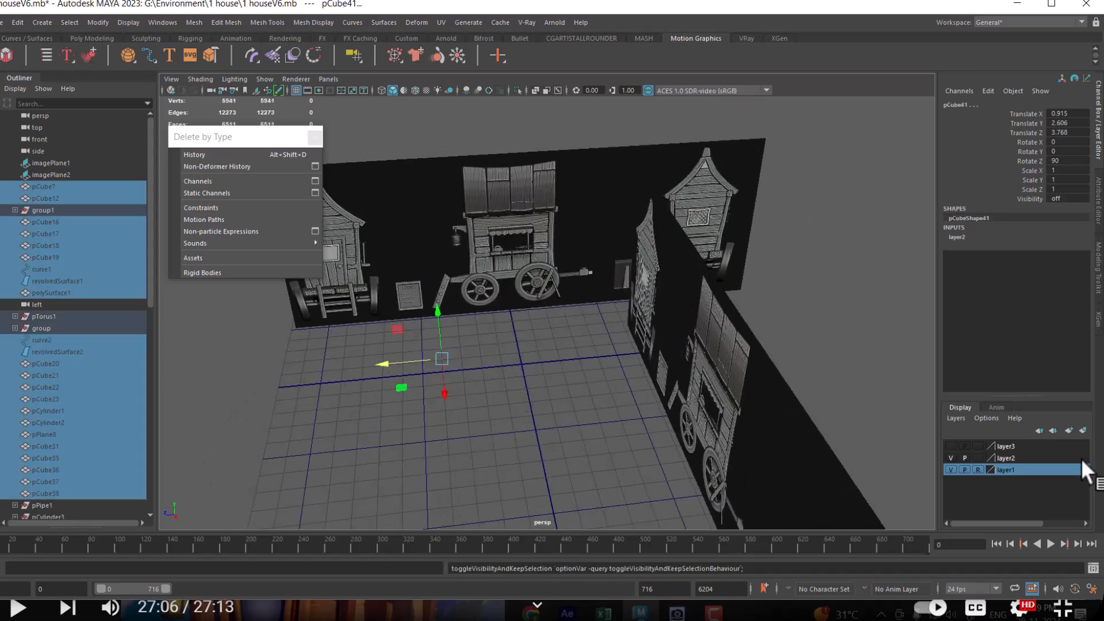
{"action": "left_click", "coordinate": [950, 444]}
Step: Show the rear wall against the reference in the full front view, close the Delete by Type window and clear the selection
{"action": "left_click_drag", "start_coordinate": [595, 379], "coordinate": [706, 393], "text": "alt"}
{"action": "right_click_drag", "start_coordinate": [654, 350], "coordinate": [681, 381], "text": "alt"}
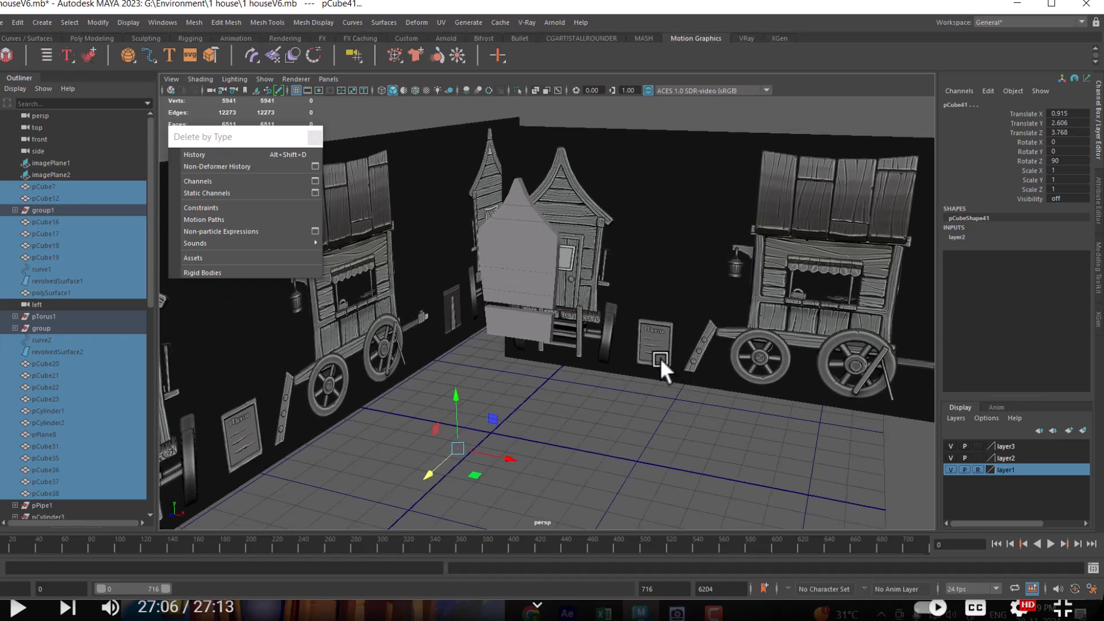
{"action": "mouse_move", "coordinate": [657, 357]}
{"action": "left_mouse_down", "text": "alt"}
{"action": "mouse_move", "coordinate": [622, 381]}
{"action": "mouse_move", "coordinate": [648, 362]}
{"action": "left_mouse_up", "text": "alt"}
{"action": "key", "text": "space"}
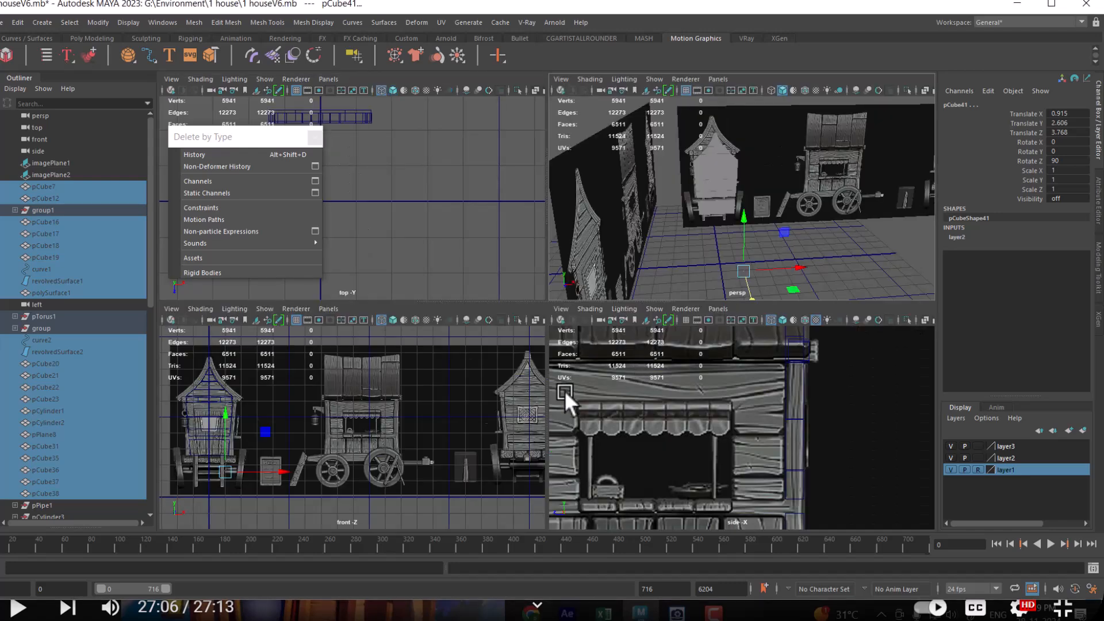
{"action": "key", "text": "space"}
{"action": "scroll", "coordinate": [661, 282], "scroll_direction": "down", "scroll_amount": 2}
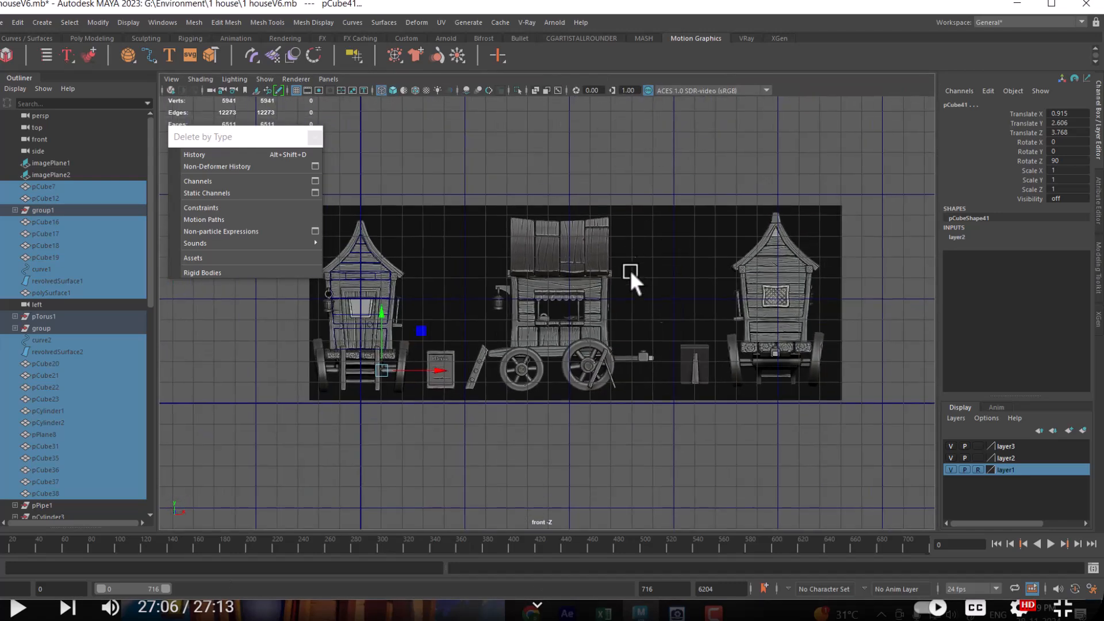
{"action": "left_click", "coordinate": [315, 137]}
{"action": "left_click", "coordinate": [578, 466]}
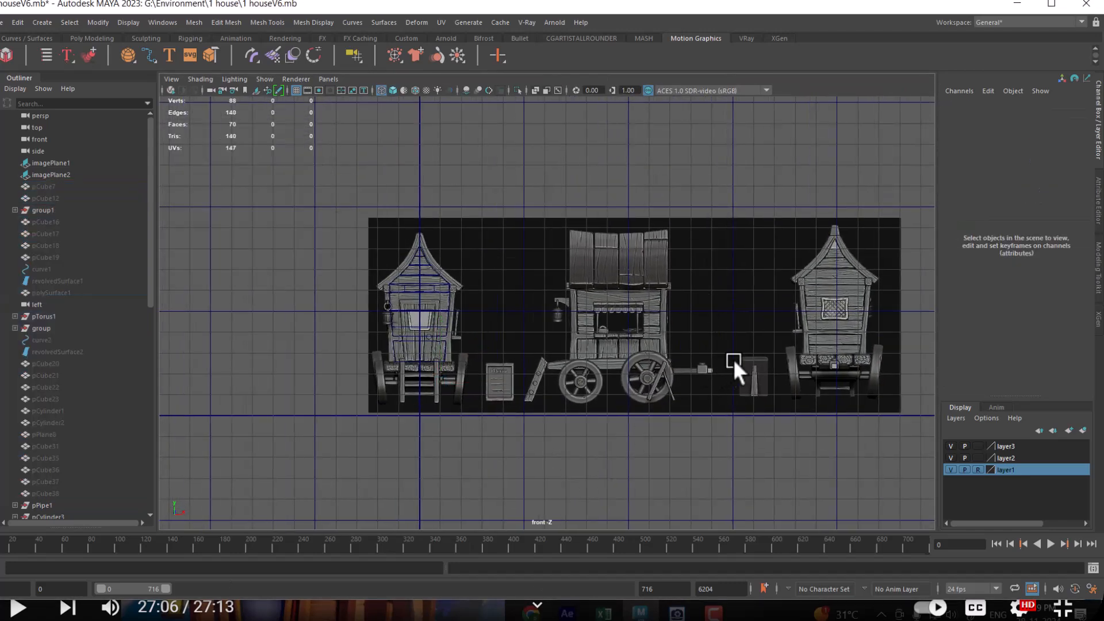
Step: Take layer1 out of reference mode and move imagePlane1 to Translate X -9.644, aligning the rear-view drawing with the plank wall
{"action": "left_click", "coordinate": [979, 469]}
{"action": "left_click", "coordinate": [802, 383]}
{"action": "left_click_drag", "start_coordinate": [696, 311], "coordinate": [288, 326]}
{"action": "right_click_drag", "start_coordinate": [288, 326], "coordinate": [657, 496], "text": "alt"}
{"action": "middle_click_drag", "start_coordinate": [390, 308], "coordinate": [760, 333], "text": "alt"}
{"action": "scroll", "coordinate": [601, 330], "scroll_direction": "up", "scroll_amount": 2}
{"action": "left_click_drag", "start_coordinate": [277, 347], "coordinate": [250, 340]}
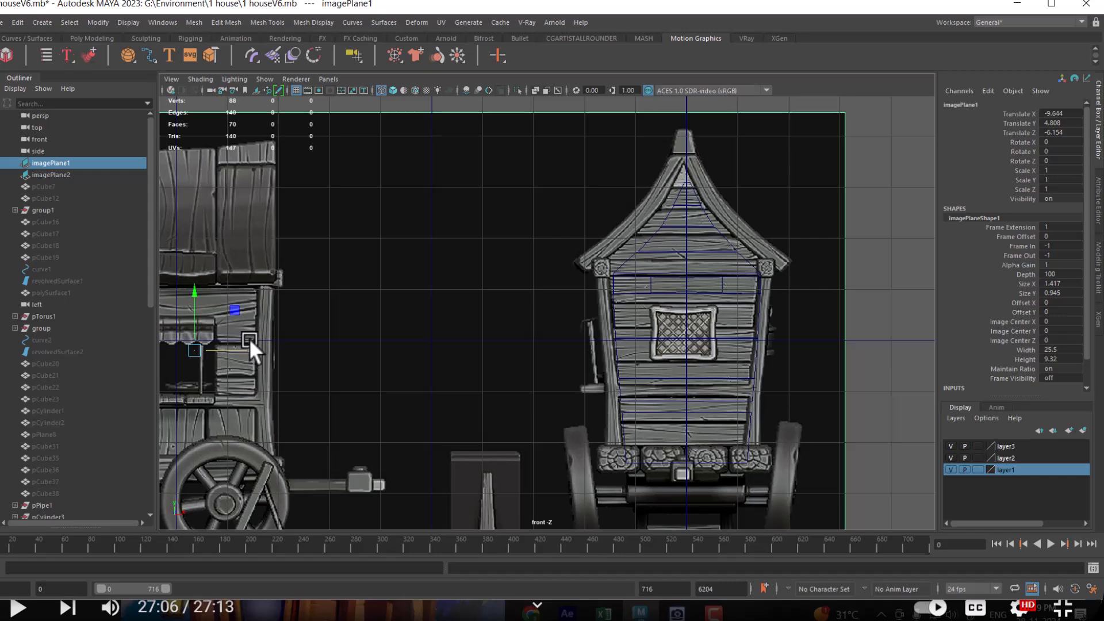
Step: Move imagePlane1 to Translate X -9.615 and Translate Y 4.467, and place its pivot at the centre of the rear-view drawing
{"action": "scroll", "coordinate": [485, 300], "scroll_direction": "down", "scroll_amount": 2}
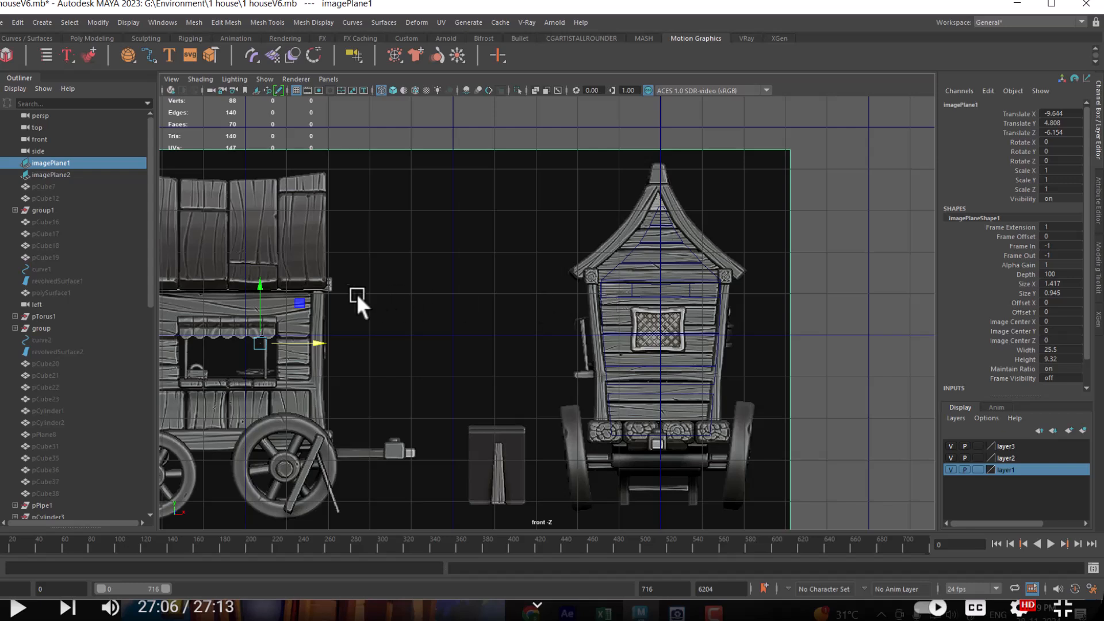
{"action": "mouse_move", "coordinate": [267, 289]}
{"action": "left_mouse_down"}
{"action": "mouse_move", "coordinate": [257, 281]}
{"action": "mouse_move", "coordinate": [254, 295]}
{"action": "left_mouse_up"}
{"action": "left_click_drag", "start_coordinate": [311, 359], "coordinate": [315, 356]}
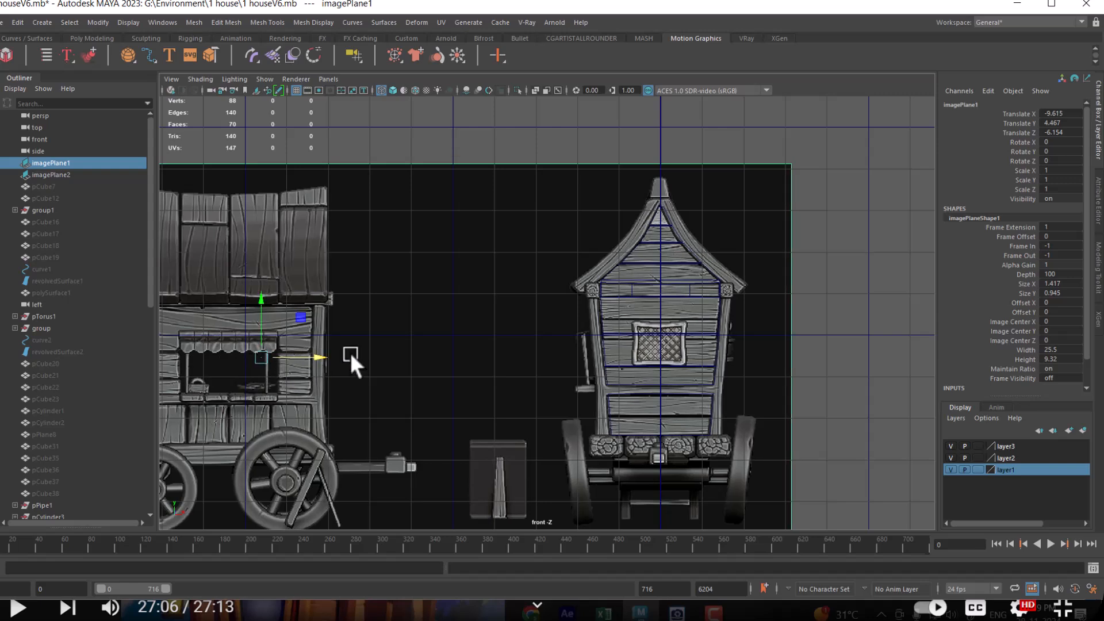
{"action": "key", "text": "d"}
{"action": "left_click_drag", "start_coordinate": [316, 358], "coordinate": [716, 357]}
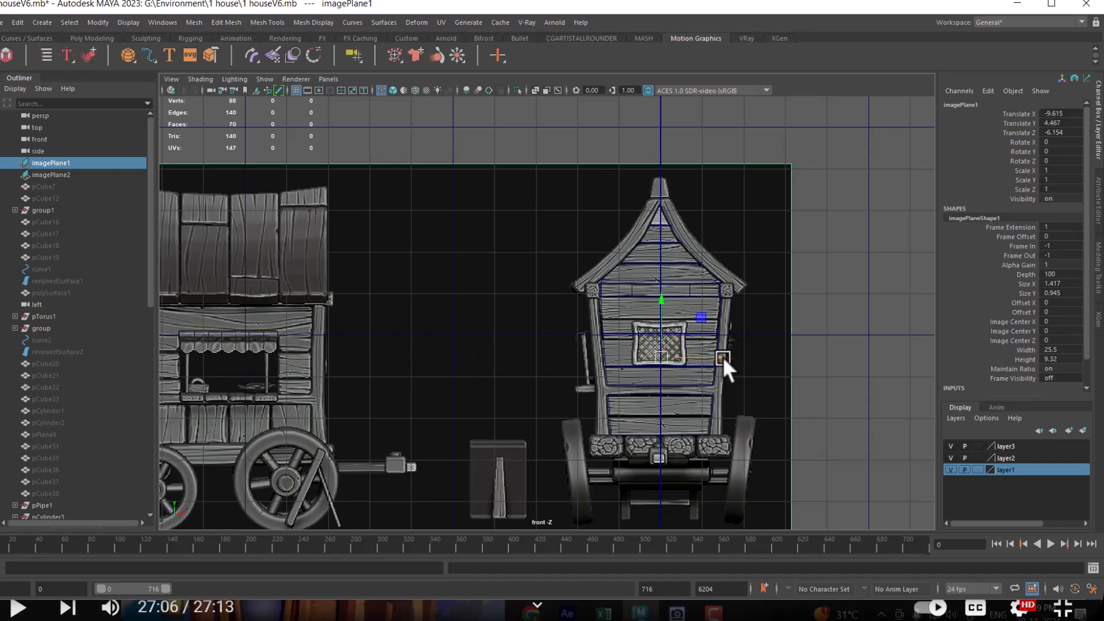
Step: Shift imagePlane1 to Translate X -9.571, put layer1 back into reference mode and clear the selection
{"action": "scroll", "coordinate": [723, 356], "scroll_direction": "up", "scroll_amount": 8}
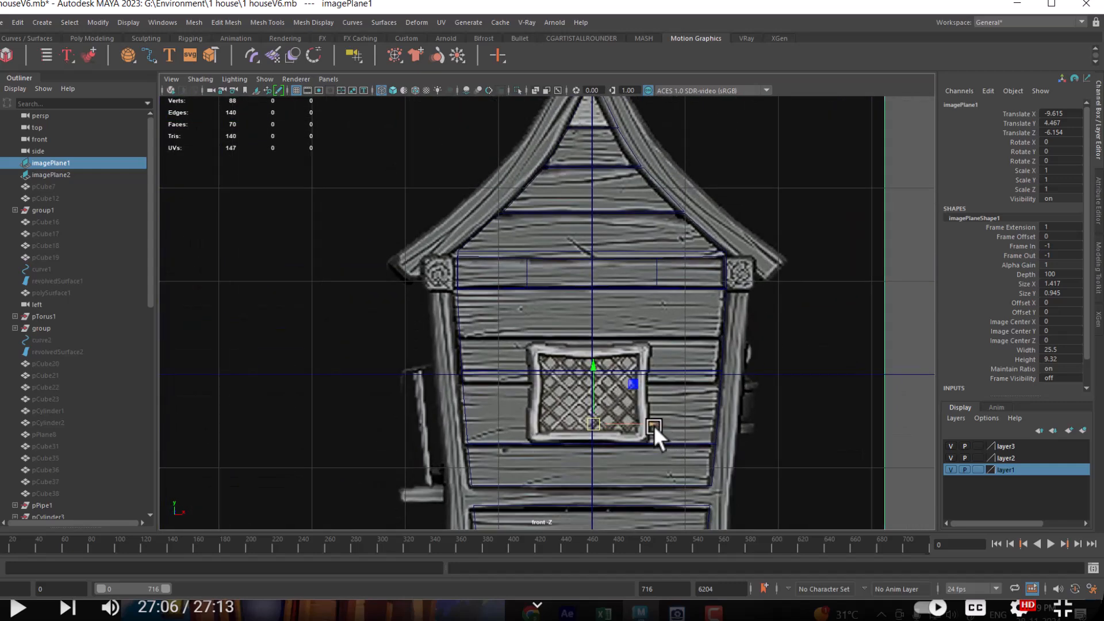
{"action": "left_click_drag", "start_coordinate": [640, 416], "coordinate": [647, 418]}
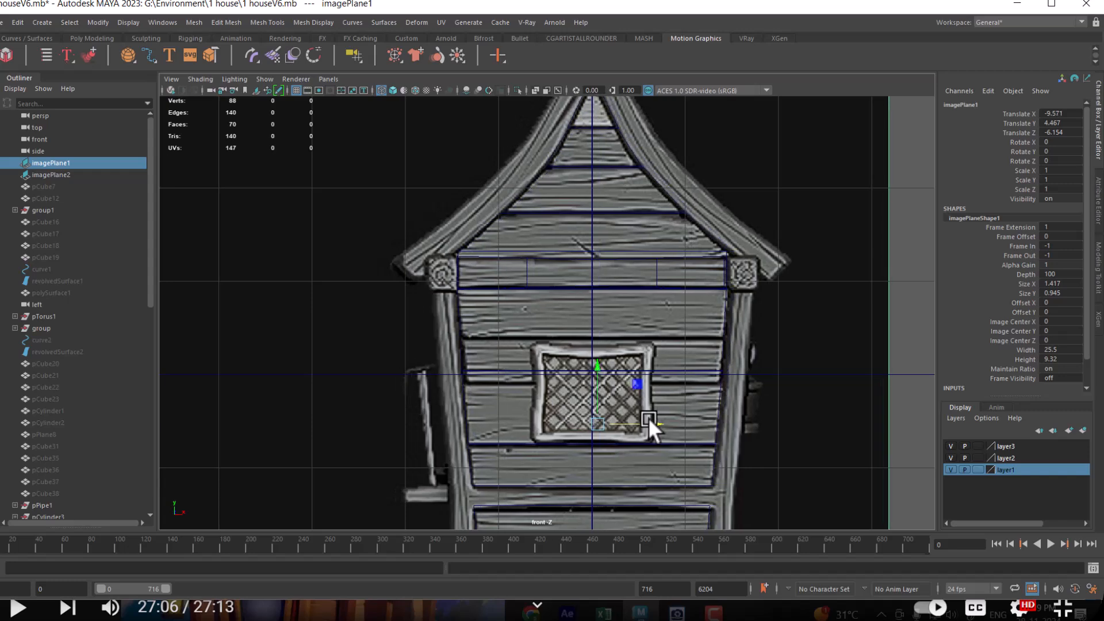
{"action": "scroll", "coordinate": [723, 397], "scroll_direction": "down", "scroll_amount": 4}
{"action": "scroll", "coordinate": [776, 328], "scroll_direction": "up", "scroll_amount": 1}
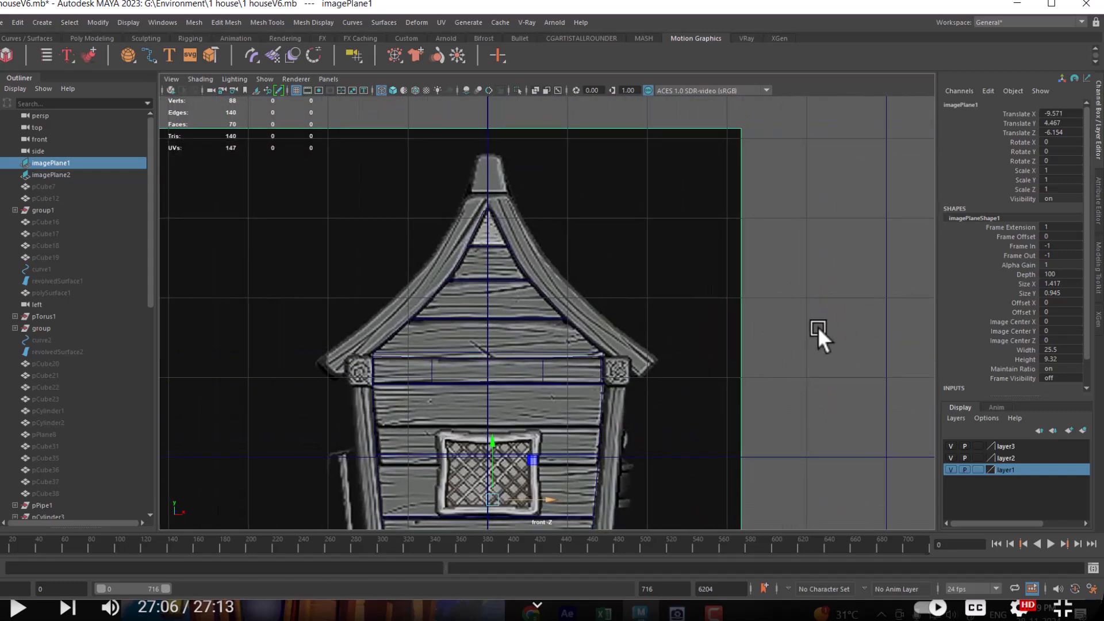
{"action": "left_click", "coordinate": [978, 469]}
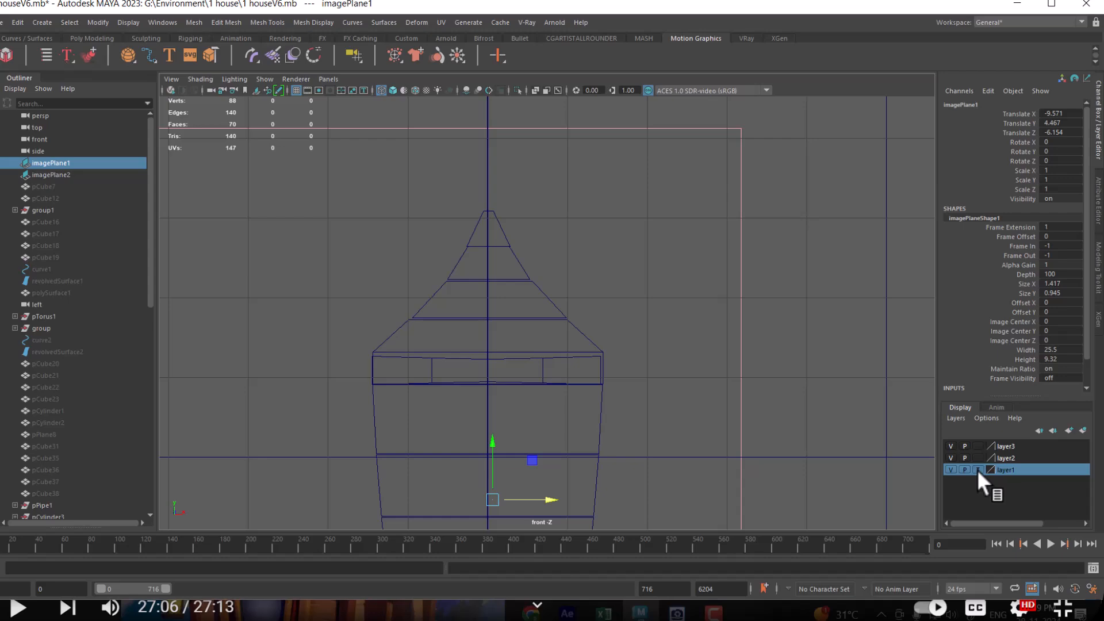
{"action": "left_click", "coordinate": [977, 469]}
{"action": "left_click", "coordinate": [863, 346]}
Step: Select the gable and upper wall planks in turn to compare their outlines with the plank seams in the rear-view drawing
{"action": "left_click", "coordinate": [498, 222]}
{"action": "scroll", "coordinate": [616, 357], "scroll_direction": "up", "scroll_amount": 2}
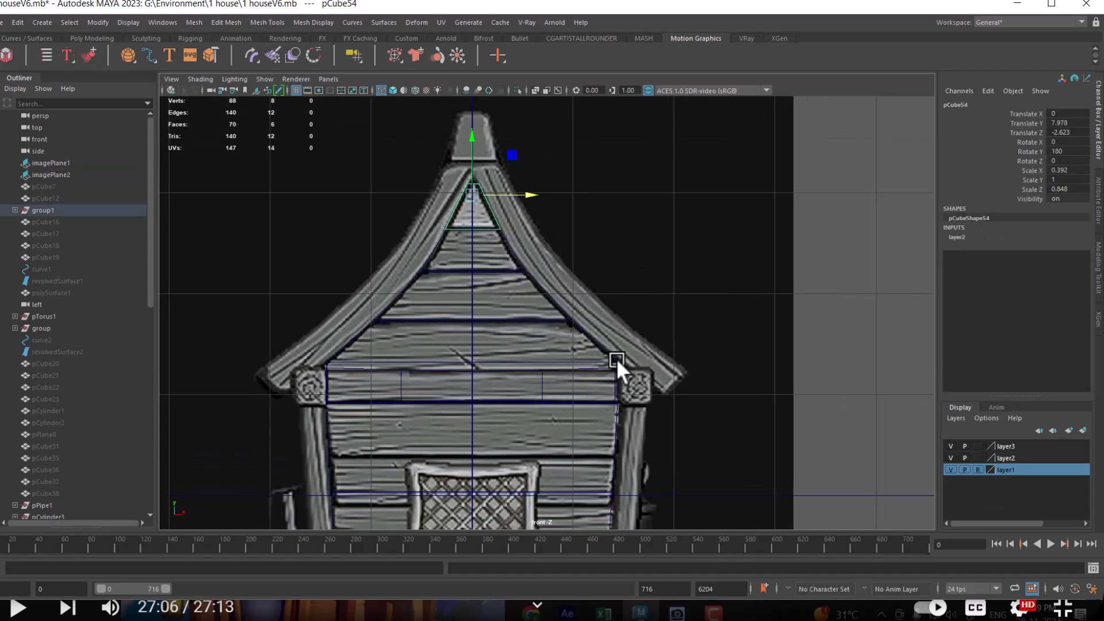
{"action": "left_click", "coordinate": [443, 254], "text": "shift"}
{"action": "left_click_drag", "start_coordinate": [491, 295], "coordinate": [499, 332], "text": "shift"}
{"action": "left_click", "coordinate": [519, 351], "text": "shift"}
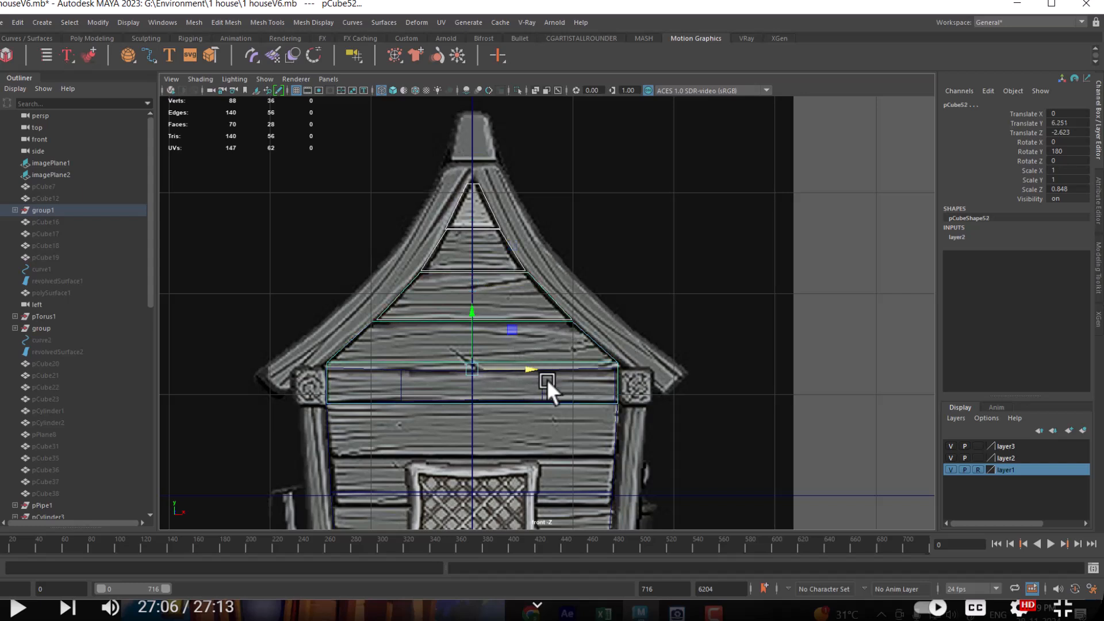
{"action": "left_click", "coordinate": [630, 332]}
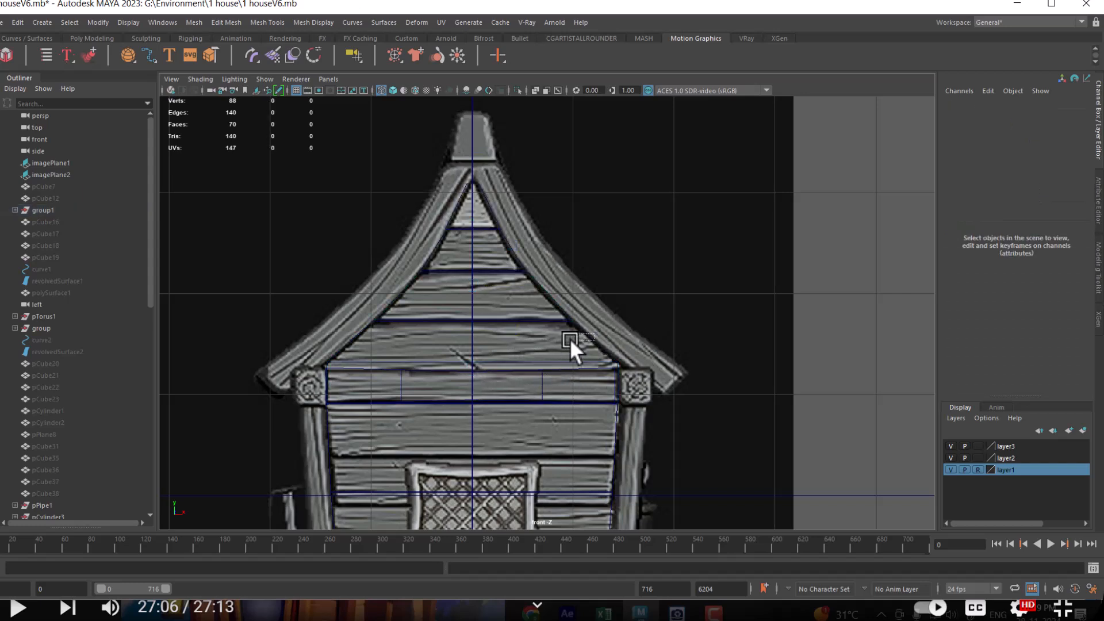
{"action": "left_click", "coordinate": [548, 357]}
{"action": "scroll", "coordinate": [578, 362], "scroll_direction": "up", "scroll_amount": 2}
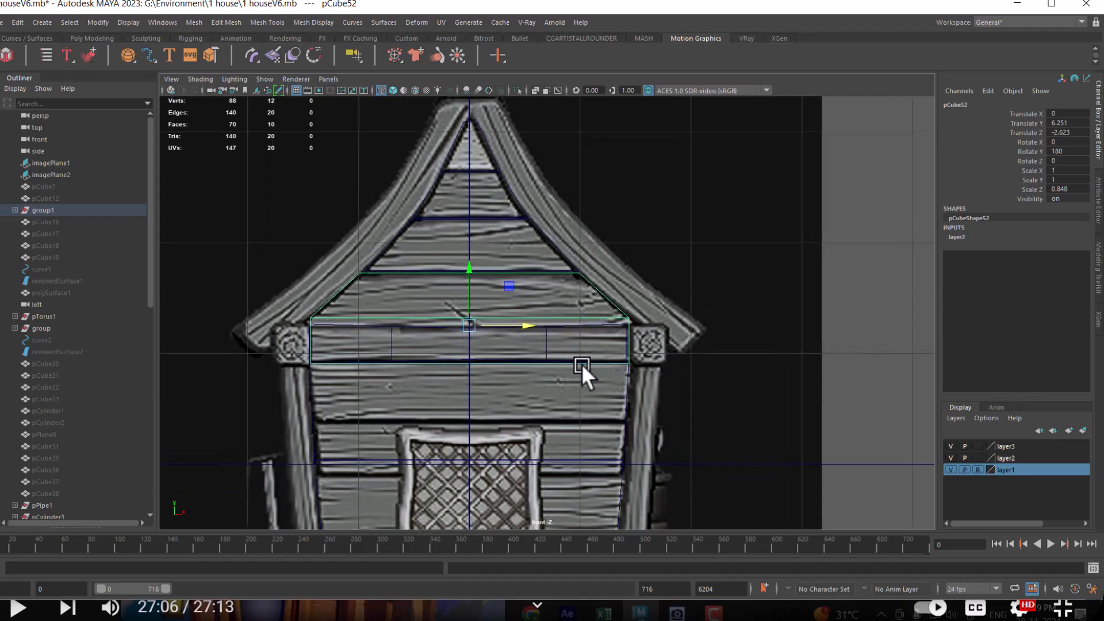
{"action": "left_click", "coordinate": [402, 345]}
{"action": "left_click", "coordinate": [391, 330]}
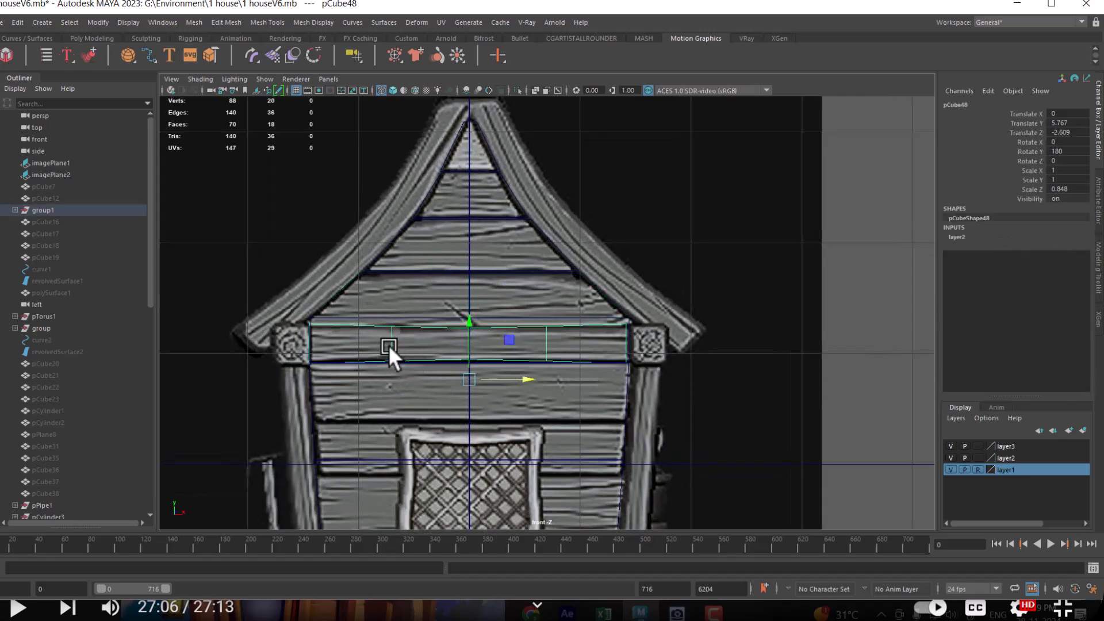
{"action": "left_click", "coordinate": [627, 392]}
{"action": "middle_click_drag", "start_coordinate": [595, 402], "coordinate": [620, 226], "text": "alt"}
{"action": "scroll", "coordinate": [568, 266], "scroll_direction": "up", "scroll_amount": 1}
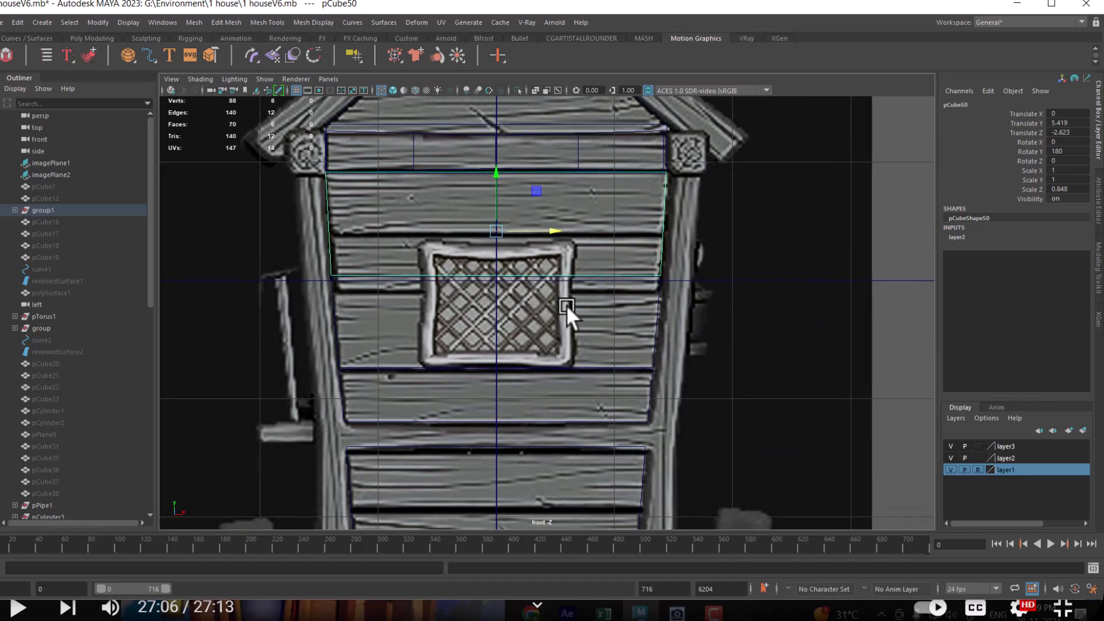
{"action": "middle_click_drag", "start_coordinate": [566, 305], "coordinate": [530, 302], "text": "alt"}
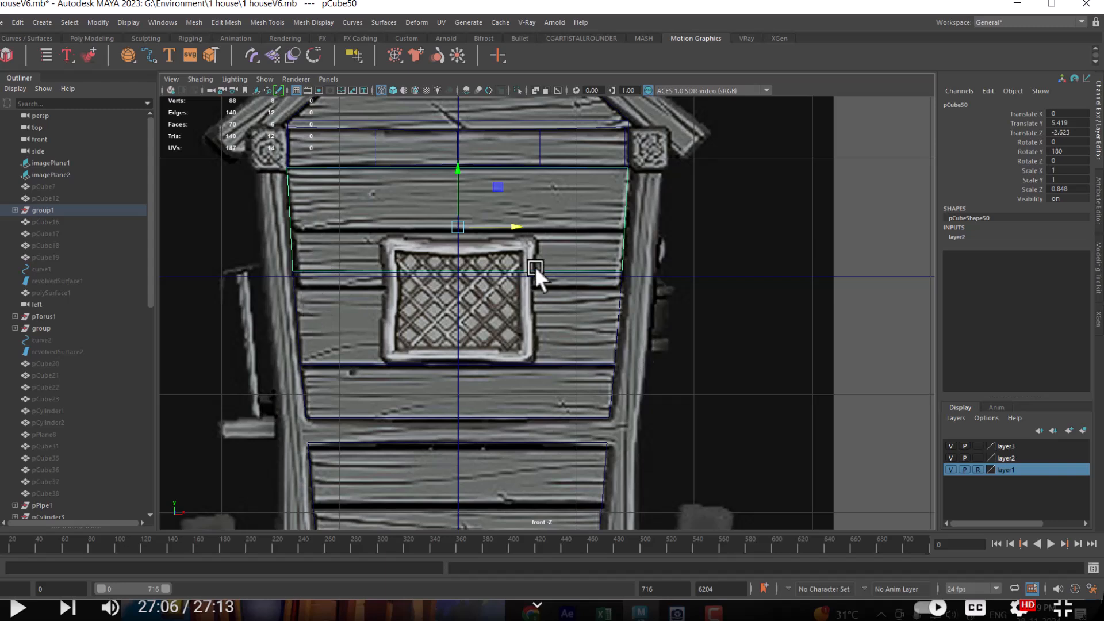
{"action": "left_click_drag", "start_coordinate": [315, 312], "coordinate": [647, 369]}
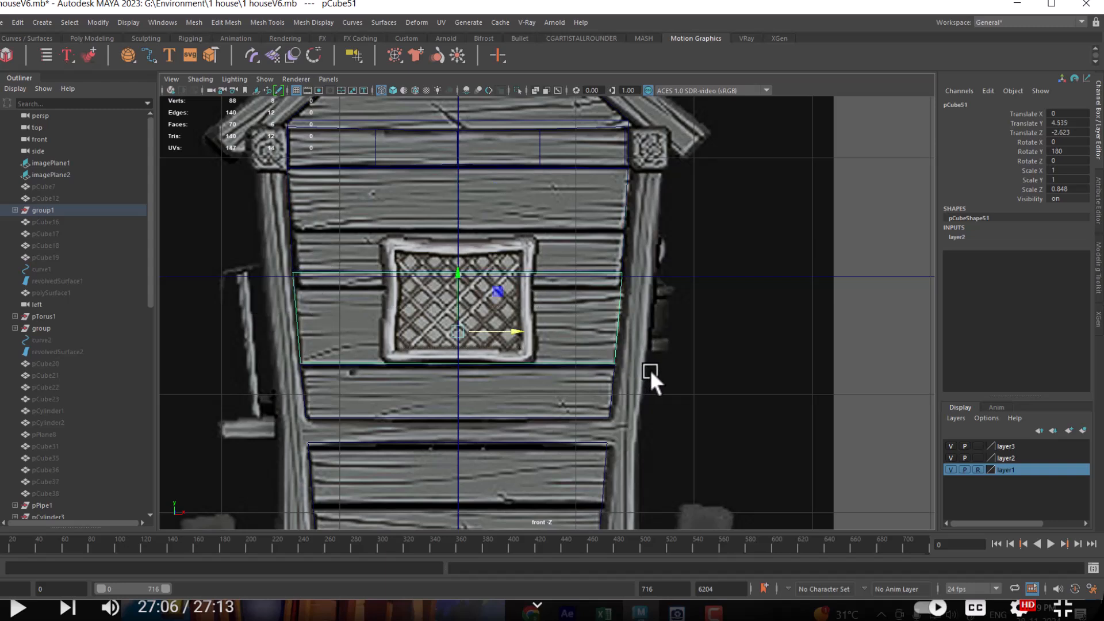
Step: Raise the bottom vertices of the first wide plank under the gable to the drawn seam just above the window
{"action": "left_click_drag", "start_coordinate": [675, 256], "coordinate": [541, 220]}
{"action": "right_click_drag", "start_coordinate": [777, 223], "coordinate": [729, 224]}
{"action": "left_click_drag", "start_coordinate": [737, 247], "coordinate": [227, 303]}
{"action": "left_click_drag", "start_coordinate": [459, 213], "coordinate": [465, 175]}
{"action": "left_click_drag", "start_coordinate": [466, 175], "coordinate": [465, 174]}
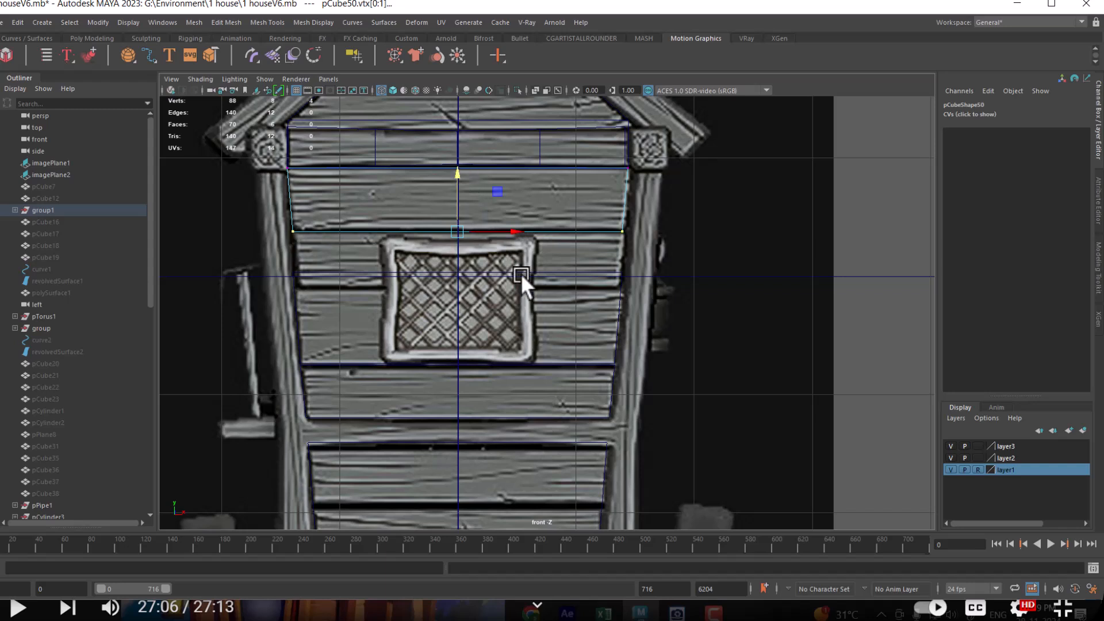
{"action": "right_click_drag", "start_coordinate": [573, 173], "coordinate": [690, 148]}
{"action": "left_click", "coordinate": [774, 230]}
Step: Lower the top vertices of the plank behind the window's lower half to the drawn seam, and return to object mode
{"action": "left_click", "coordinate": [621, 314]}
{"action": "right_click", "coordinate": [632, 298]}
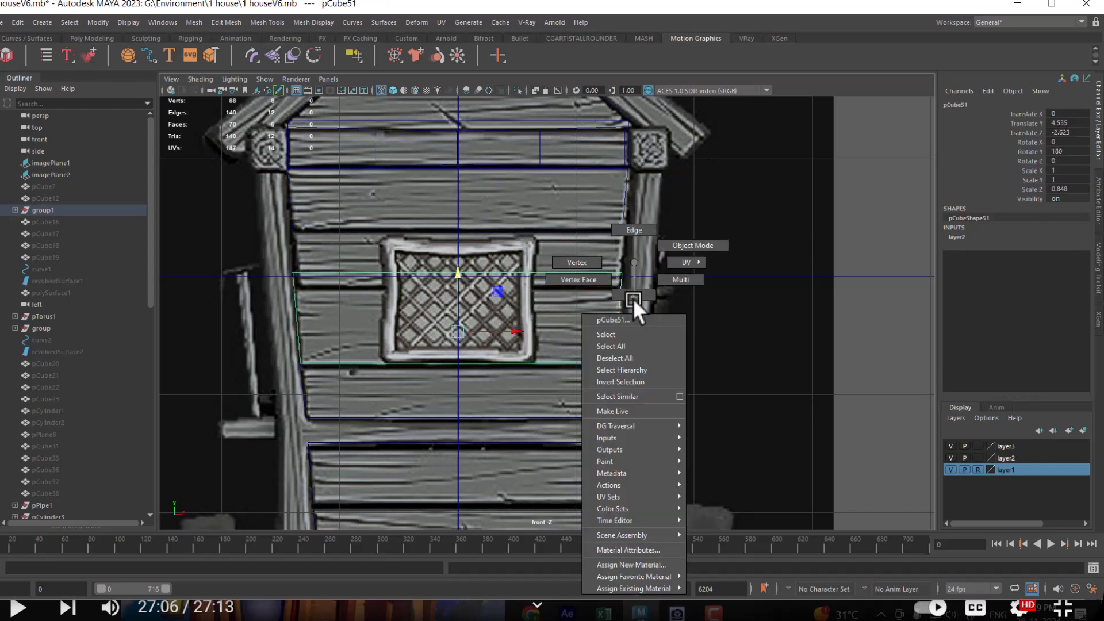
{"action": "left_click", "coordinate": [494, 209]}
{"action": "left_click_drag", "start_coordinate": [258, 242], "coordinate": [734, 260]}
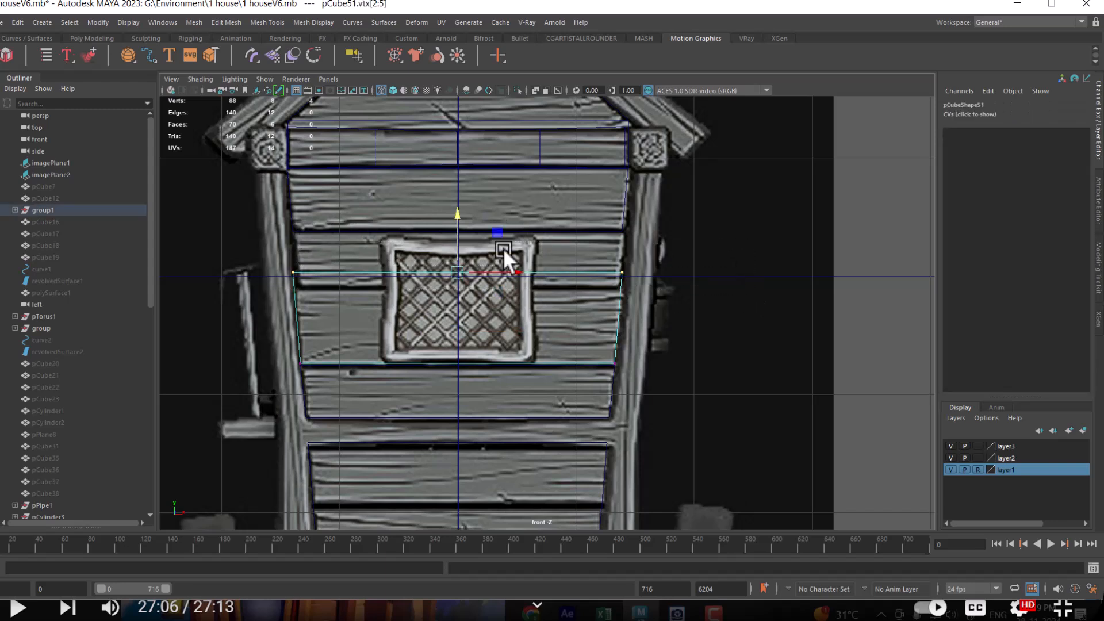
{"action": "left_click_drag", "start_coordinate": [461, 220], "coordinate": [454, 230]}
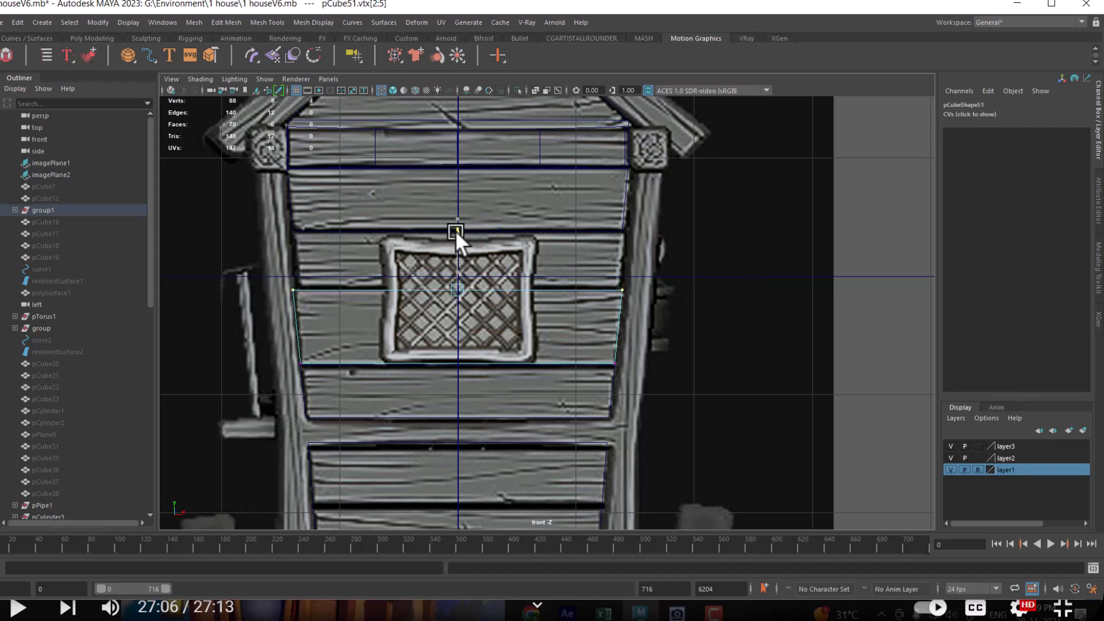
{"action": "right_click_drag", "start_coordinate": [559, 313], "coordinate": [633, 244]}
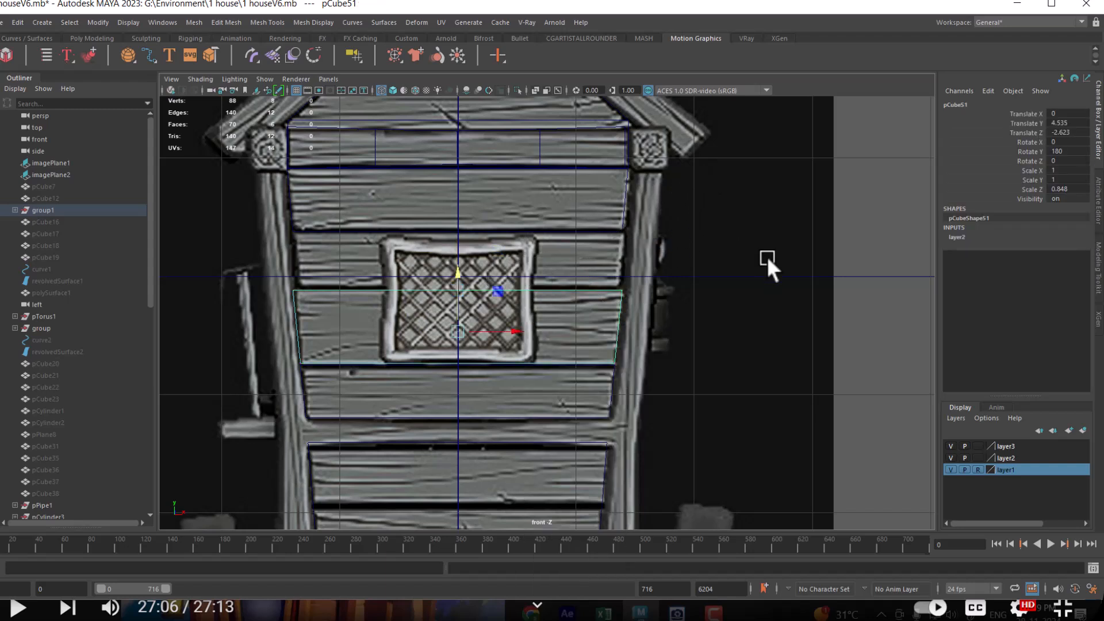
{"action": "left_click", "coordinate": [767, 257]}
Step: Duplicate the plank above the window, move the copy down to Translate Y 4.87 and raise its bottom vertices to the seam
{"action": "left_click", "coordinate": [618, 216]}
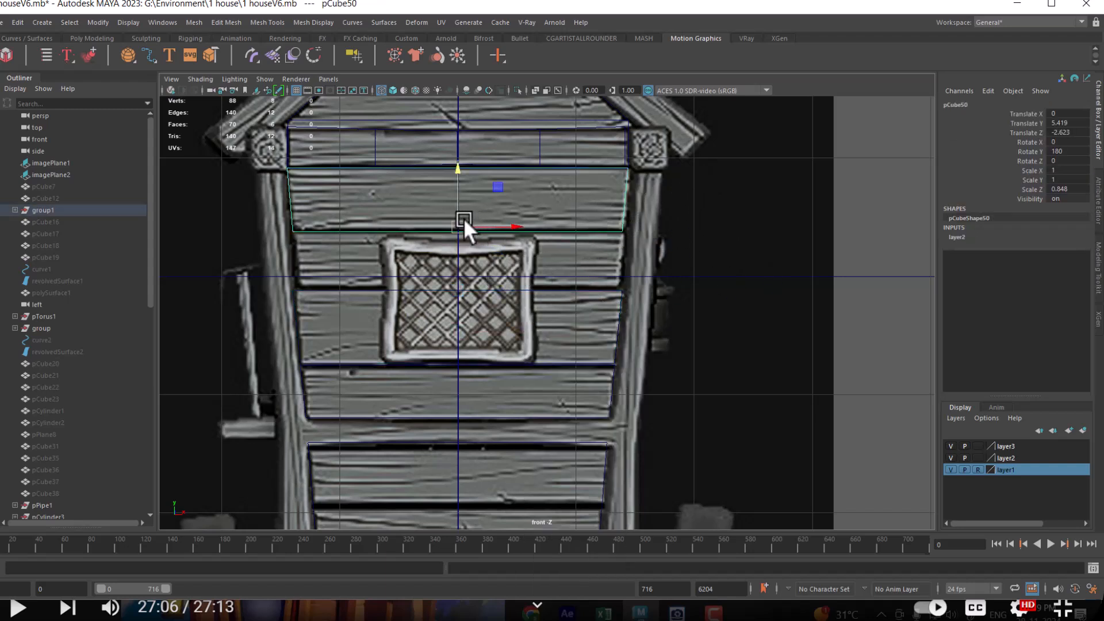
{"action": "key", "text": "ctrl+d"}
{"action": "left_click_drag", "start_coordinate": [456, 174], "coordinate": [454, 227]}
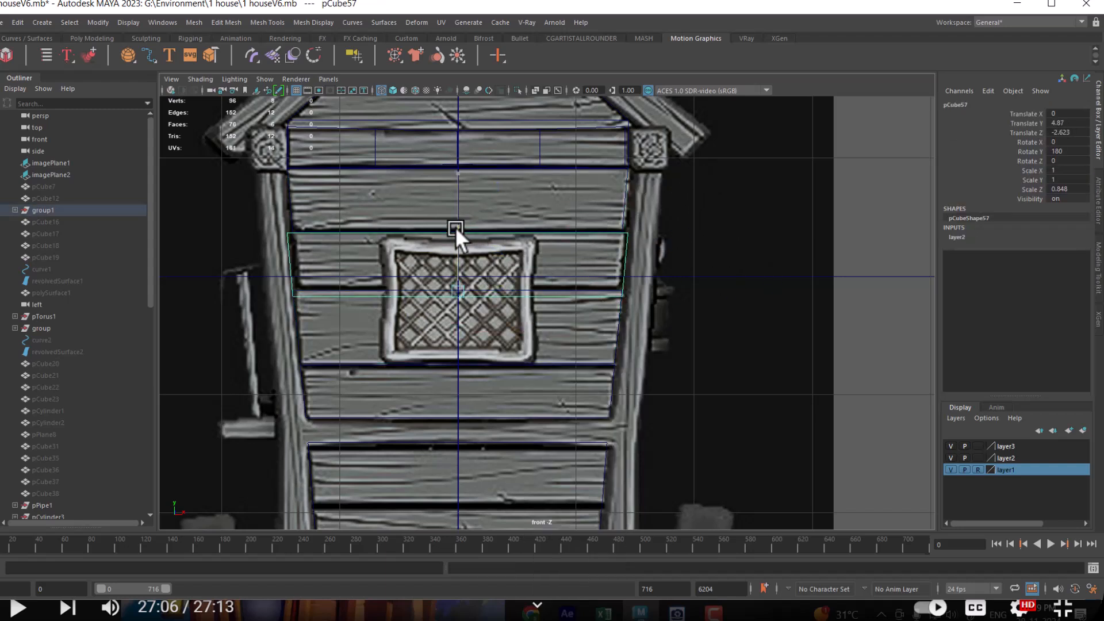
{"action": "right_click_drag", "start_coordinate": [860, 177], "coordinate": [779, 176]}
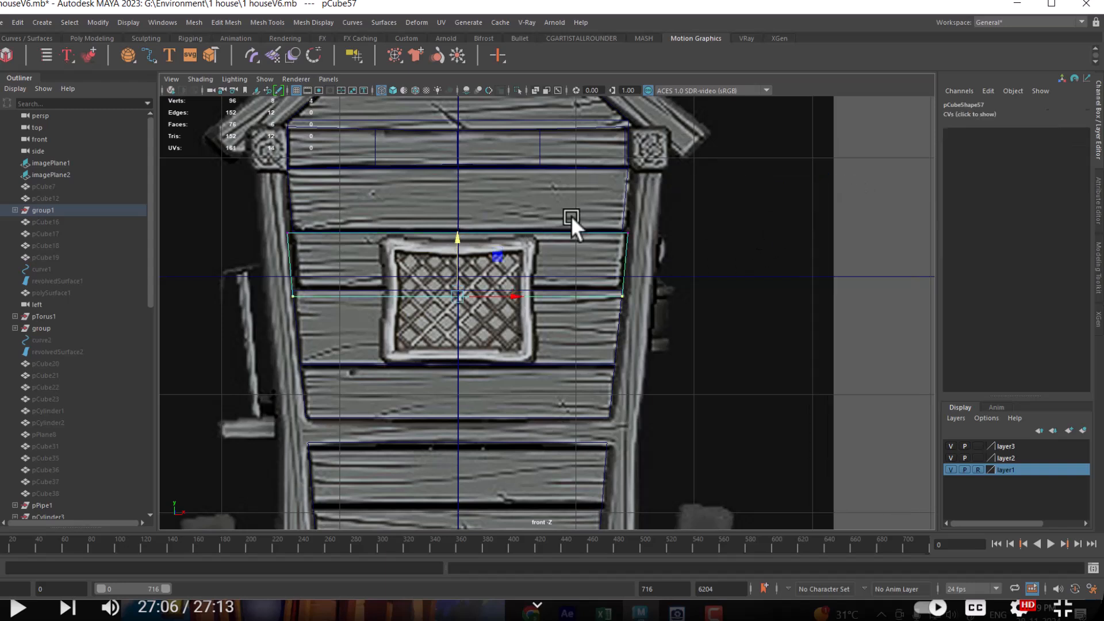
{"action": "left_click_drag", "start_coordinate": [468, 236], "coordinate": [460, 231]}
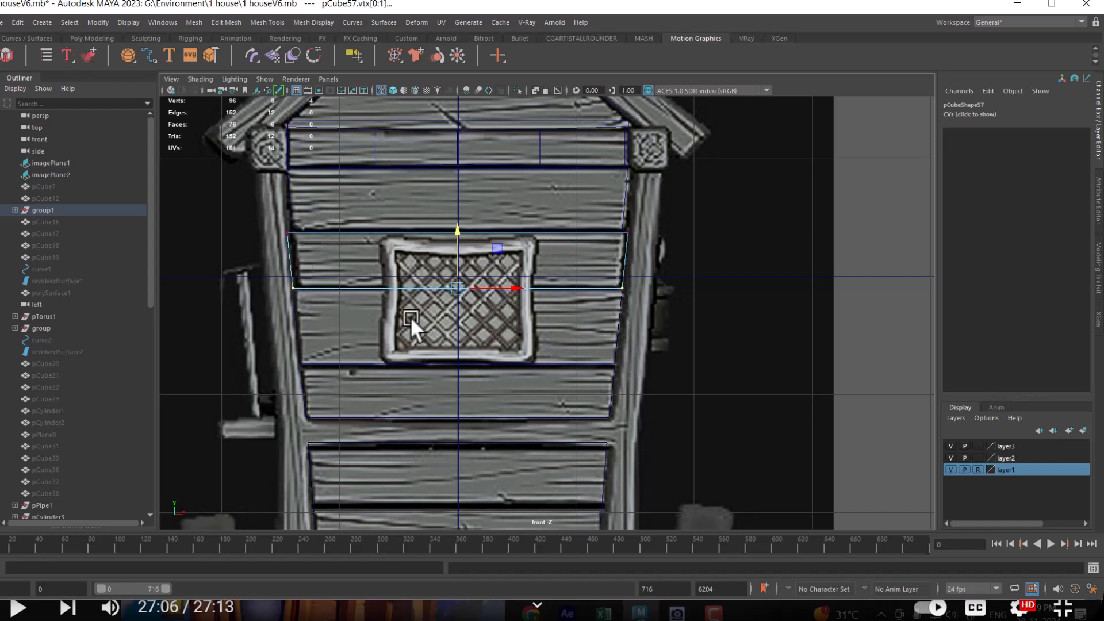
{"action": "scroll", "coordinate": [593, 295], "scroll_direction": "up", "scroll_amount": 1}
Step: In shaded display, move the duplicated plank's side vertices inward to match the tapered wall, and return to wireframe object mode
{"action": "key", "text": "5"}
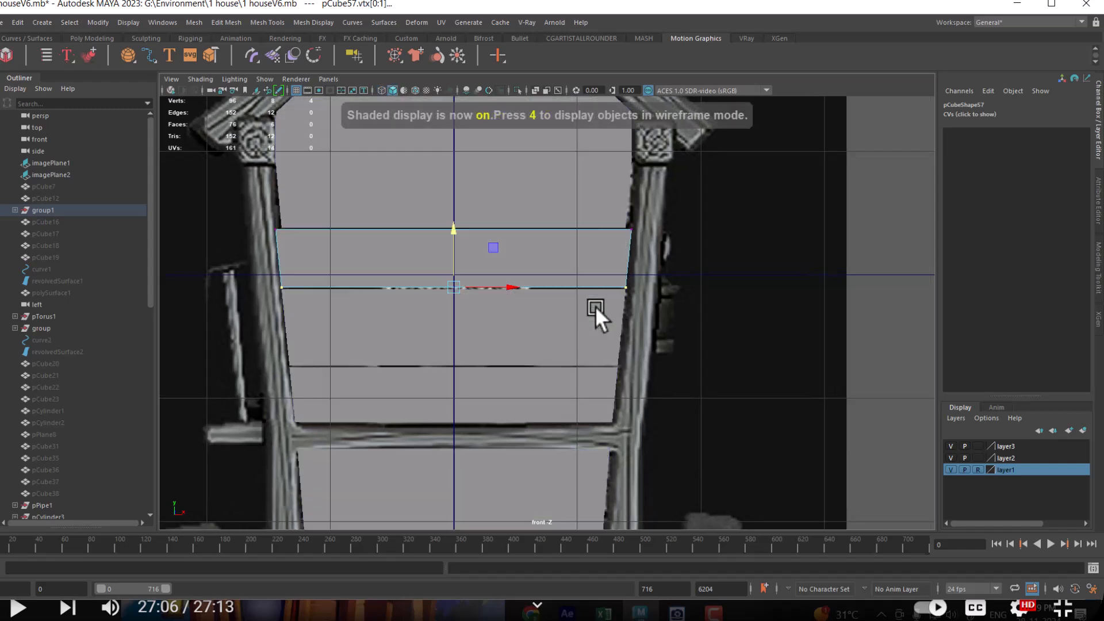
{"action": "left_click_drag", "start_coordinate": [667, 213], "coordinate": [608, 322]}
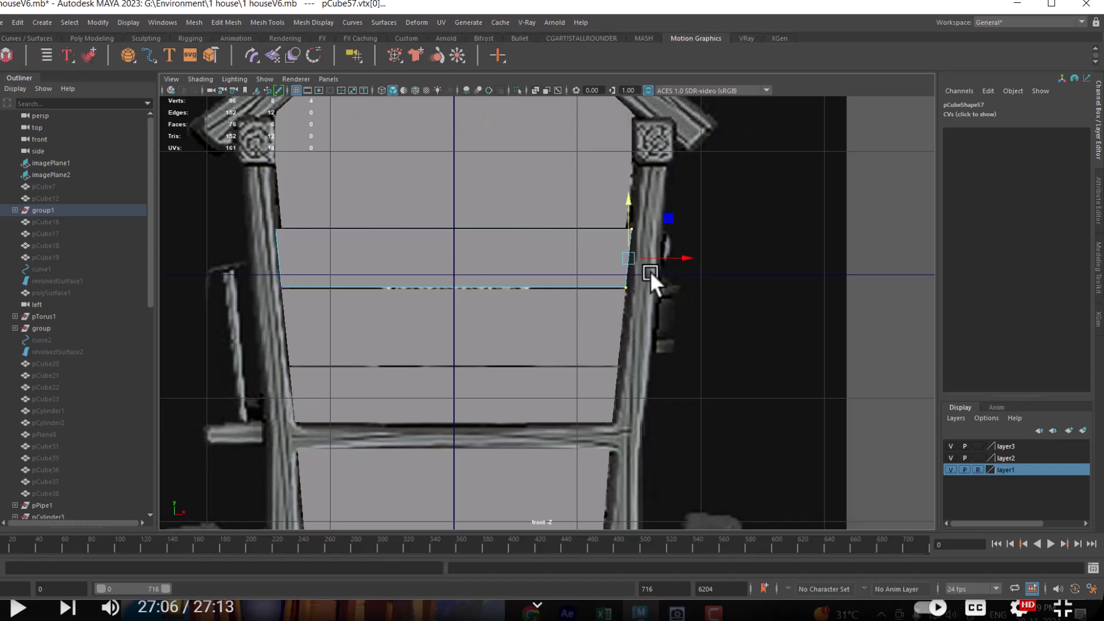
{"action": "left_click_drag", "start_coordinate": [687, 259], "coordinate": [687, 257]}
{"action": "mouse_move", "coordinate": [704, 215]}
{"action": "left_mouse_down"}
{"action": "mouse_move", "coordinate": [601, 260]}
{"action": "mouse_move", "coordinate": [689, 229]}
{"action": "left_mouse_up"}
{"action": "left_click_drag", "start_coordinate": [292, 252], "coordinate": [261, 213]}
{"action": "left_click_drag", "start_coordinate": [327, 228], "coordinate": [327, 227]}
{"action": "left_click_drag", "start_coordinate": [266, 265], "coordinate": [304, 313]}
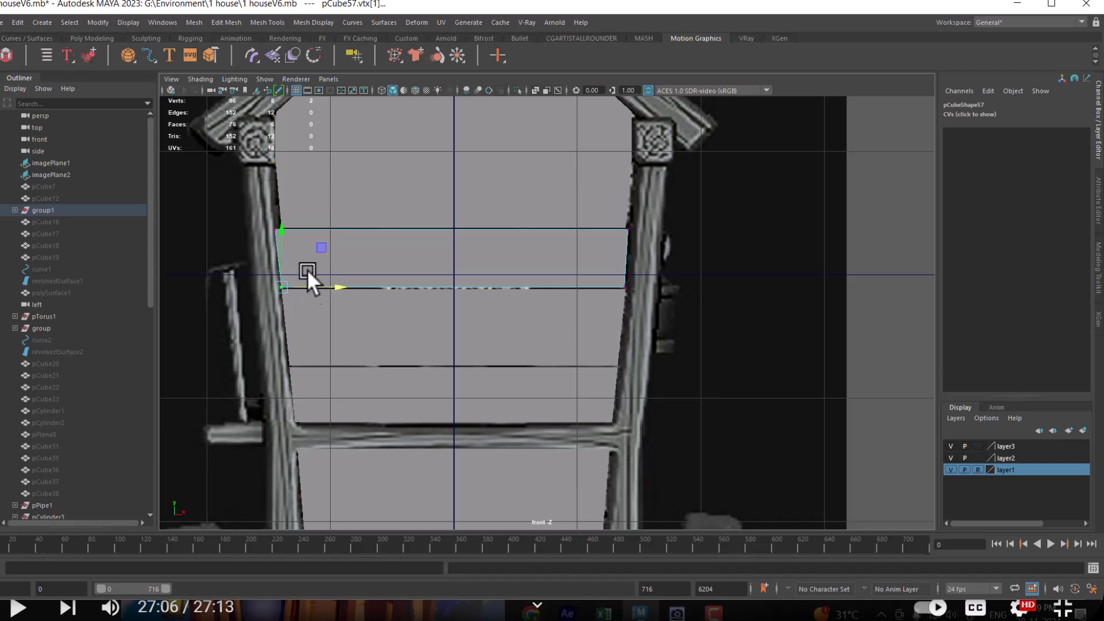
{"action": "left_click_drag", "start_coordinate": [253, 220], "coordinate": [318, 242]}
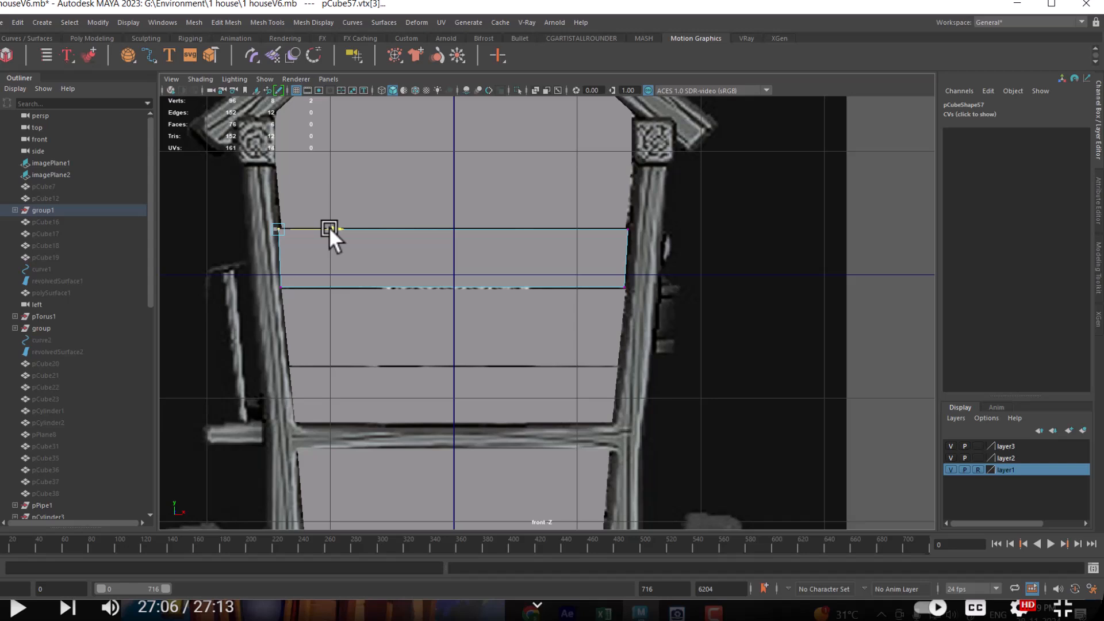
{"action": "key", "text": "4"}
{"action": "right_click_drag", "start_coordinate": [531, 252], "coordinate": [654, 217]}
Step: Align the top vertices of the plank directly below the window with its drawn seam, and return to object mode
{"action": "left_click_drag", "start_coordinate": [590, 332], "coordinate": [578, 342]}
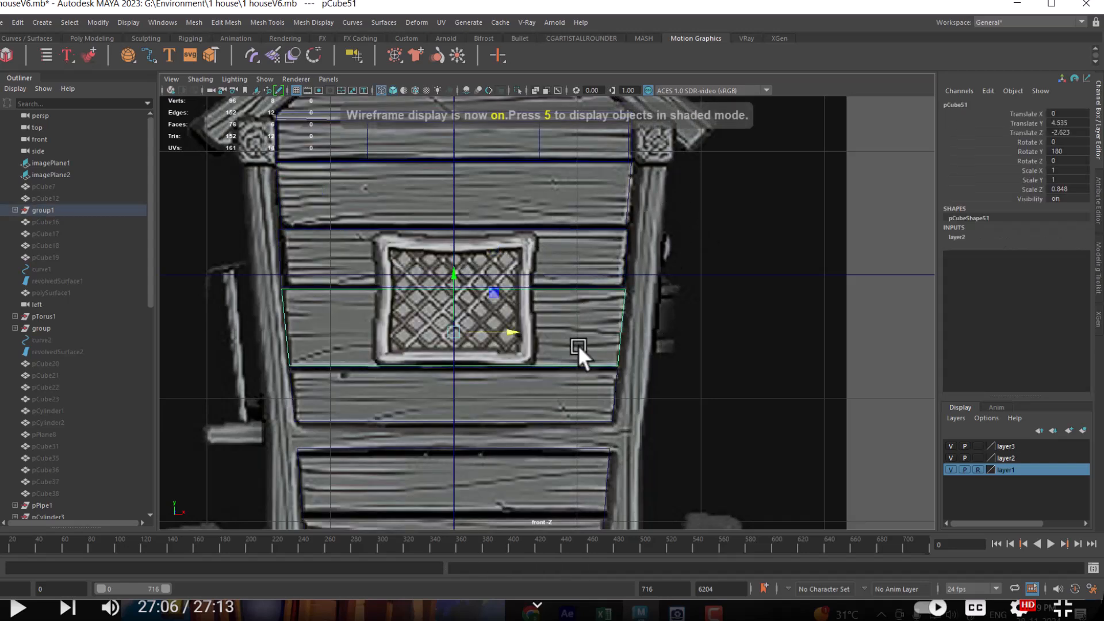
{"action": "scroll", "coordinate": [586, 354], "scroll_direction": "up", "scroll_amount": 1}
{"action": "middle_click_drag", "start_coordinate": [586, 354], "coordinate": [602, 299], "text": "alt"}
{"action": "left_click_drag", "start_coordinate": [703, 289], "coordinate": [573, 309]}
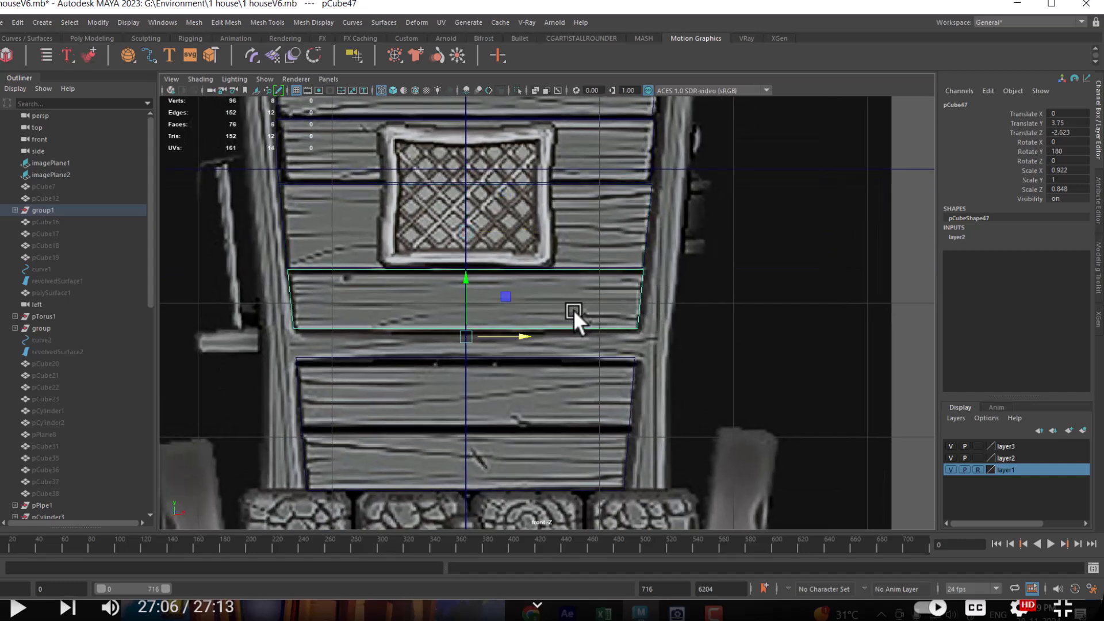
{"action": "right_click_drag", "start_coordinate": [612, 287], "coordinate": [554, 266]}
{"action": "left_click_drag", "start_coordinate": [252, 219], "coordinate": [833, 287]}
{"action": "left_click", "coordinate": [466, 210]}
{"action": "right_click_drag", "start_coordinate": [569, 262], "coordinate": [646, 277]}
Step: Insert a horizontal edge loop across the lowest wall plank at the dark seam shown in the drawing
{"action": "left_click", "coordinate": [525, 419]}
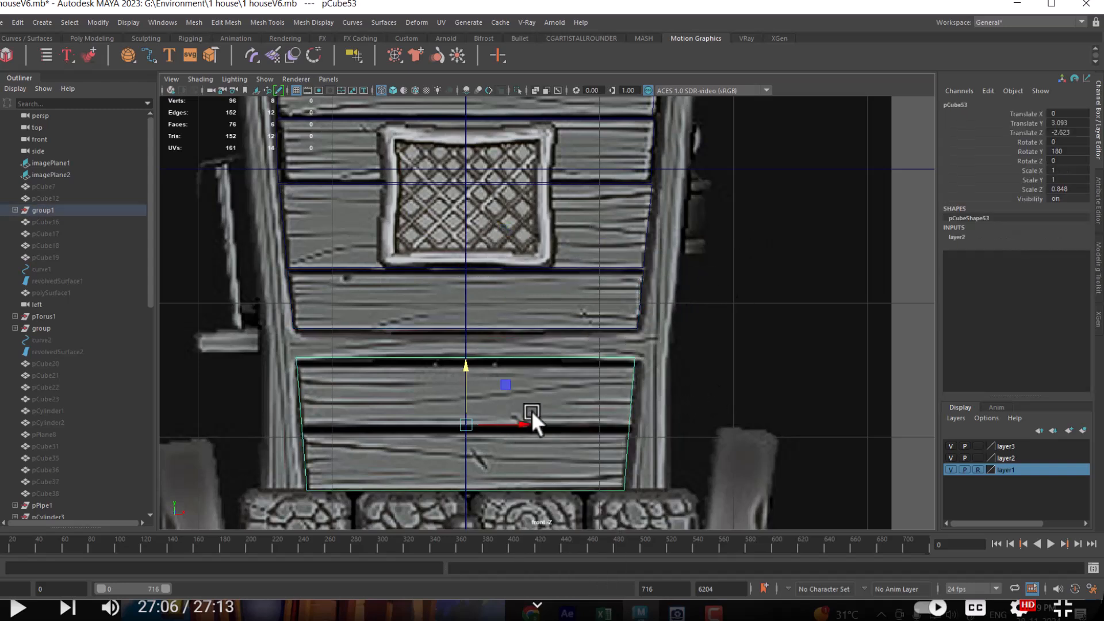
{"action": "middle_click_drag", "start_coordinate": [505, 401], "coordinate": [564, 219], "text": "alt"}
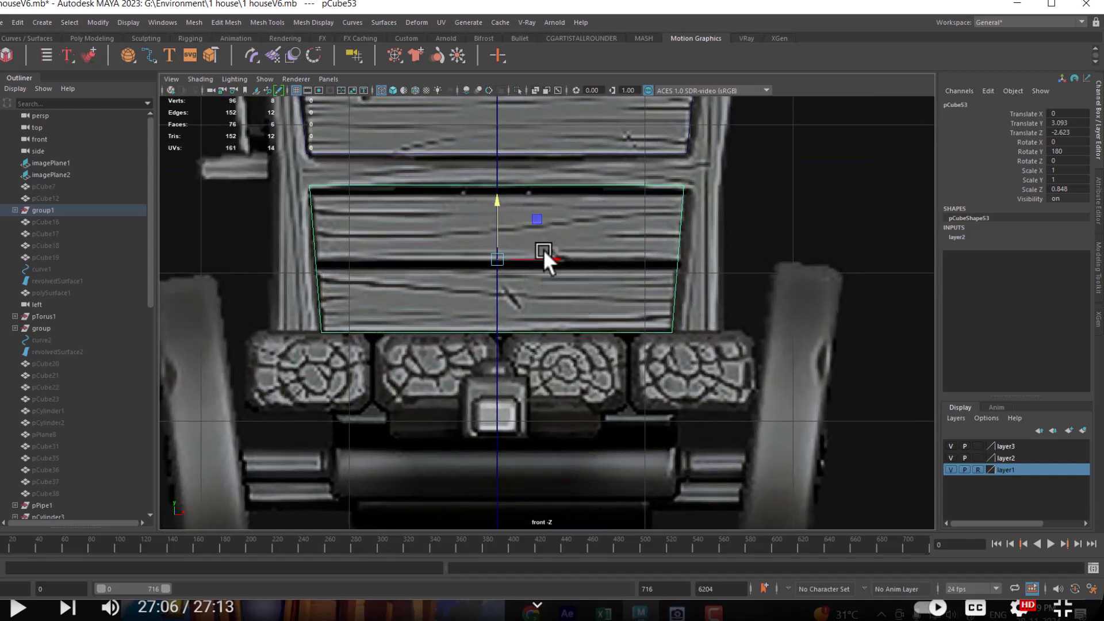
{"action": "right_click_drag", "start_coordinate": [606, 222], "coordinate": [581, 46]}
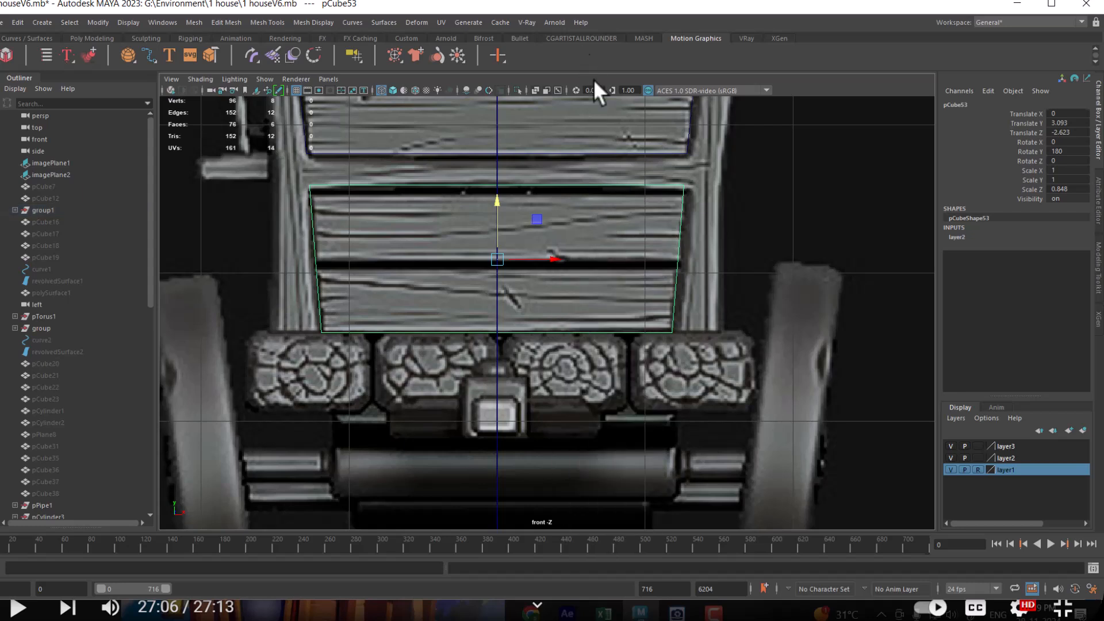
{"action": "right_click_drag", "start_coordinate": [622, 226], "coordinate": [712, 178]}
{"action": "left_click", "coordinate": [713, 200]}
{"action": "left_click_drag", "start_coordinate": [712, 208], "coordinate": [602, 237]}
{"action": "right_click_drag", "start_coordinate": [811, 171], "coordinate": [731, 191], "text": "shift"}
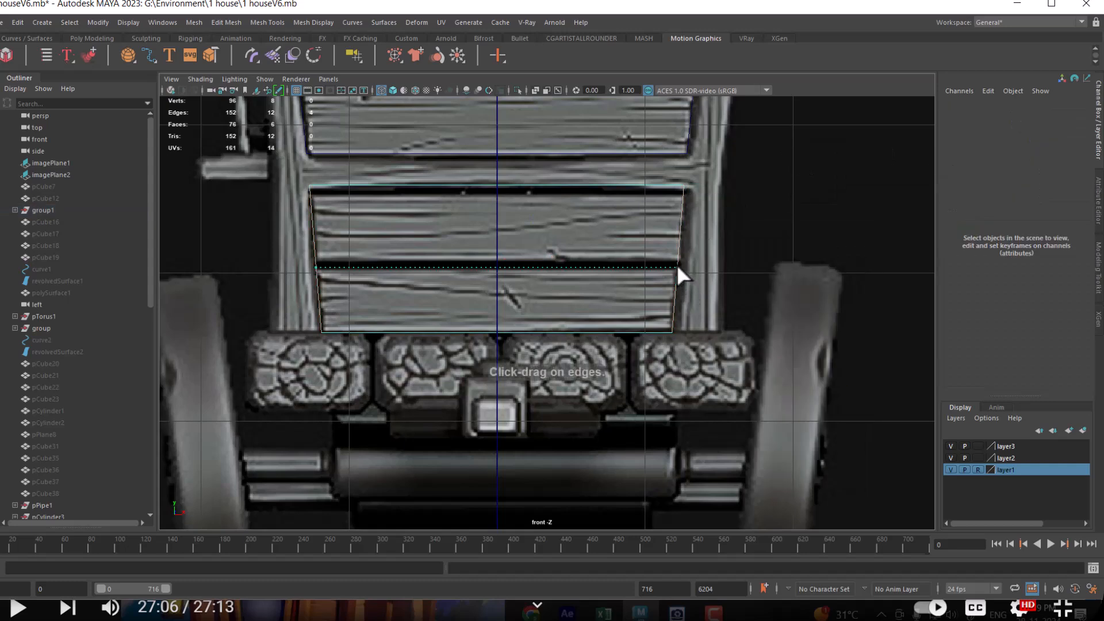
{"action": "left_click", "coordinate": [677, 265]}
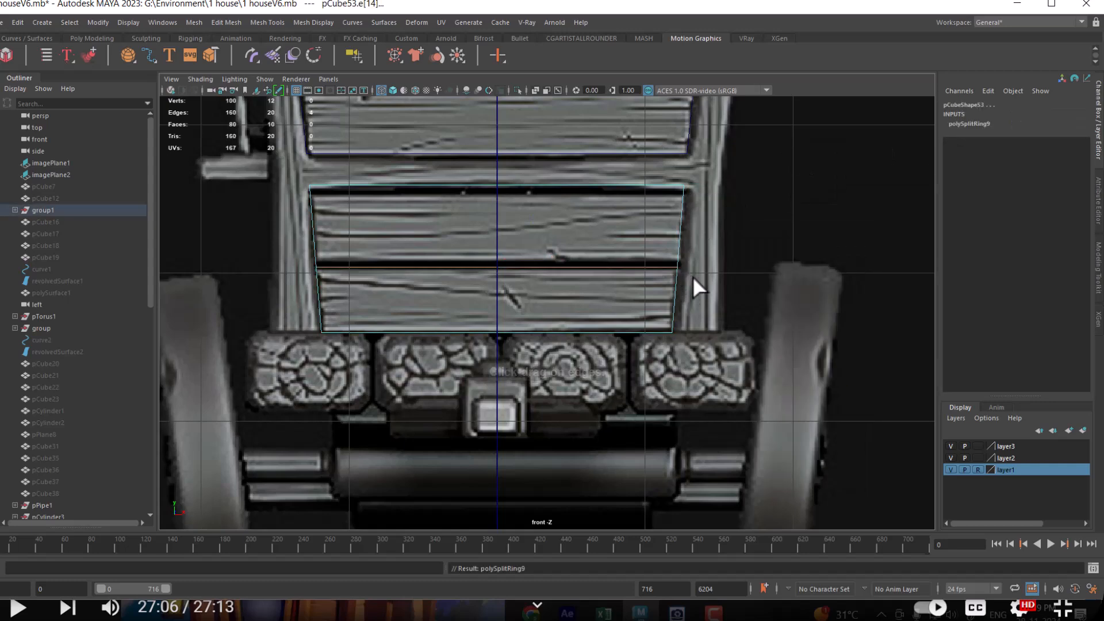
Step: Bevel the new edge loop on the lowest wall plank with a fraction of 0.06 and 2 segments
{"action": "key", "text": "w"}
{"action": "scroll", "coordinate": [601, 299], "scroll_direction": "up", "scroll_amount": 2}
{"action": "right_click_drag", "start_coordinate": [573, 251], "coordinate": [610, 249], "text": "shift"}
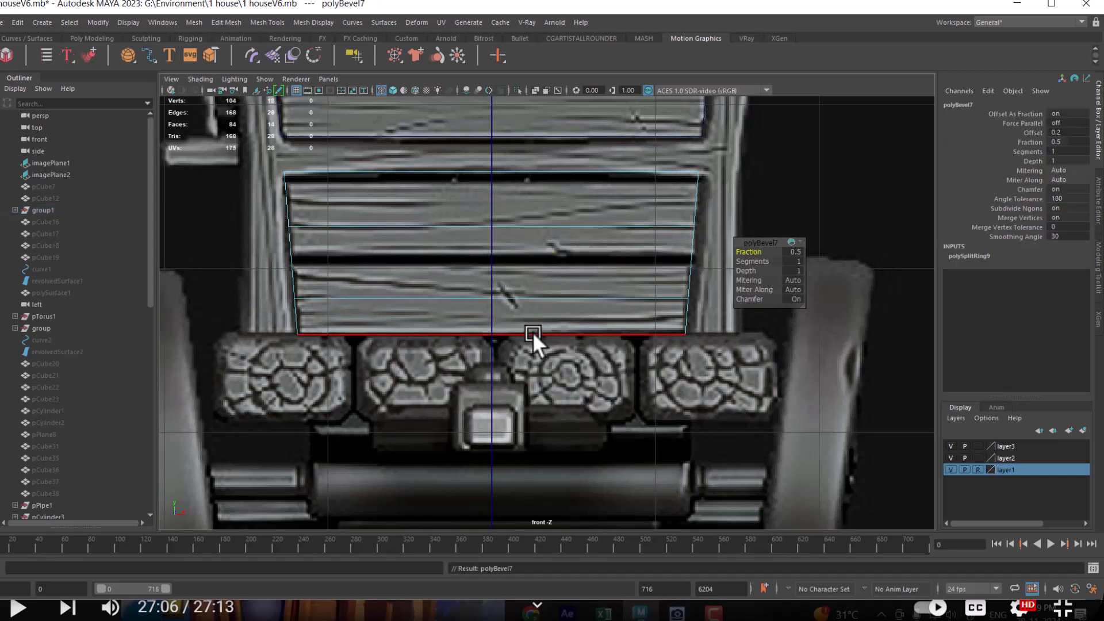
{"action": "mouse_move", "coordinate": [760, 253]}
{"action": "left_mouse_down"}
{"action": "mouse_move", "coordinate": [722, 254]}
{"action": "mouse_move", "coordinate": [758, 261]}
{"action": "left_mouse_up"}
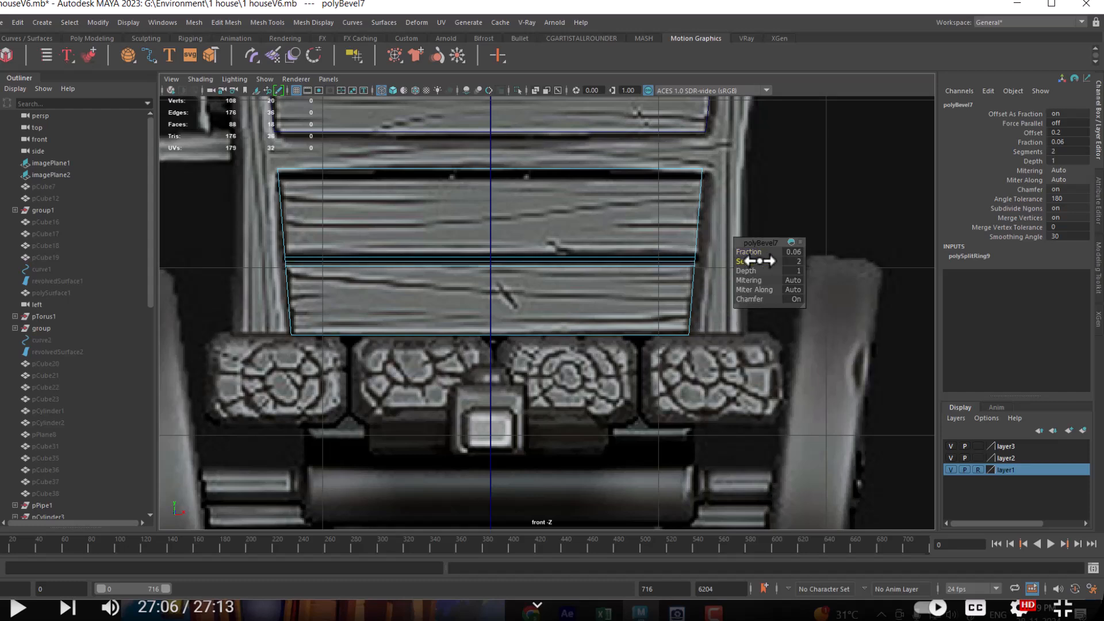
Step: In shaded perspective, convert the bevel's middle edge loop to faces and delete them, splitting the block into two planks
{"action": "key", "text": "space"}
{"action": "left_click_drag", "start_coordinate": [618, 297], "coordinate": [567, 419]}
{"action": "right_click_drag", "start_coordinate": [567, 420], "coordinate": [675, 421], "text": "alt"}
{"action": "key", "text": "5"}
{"action": "middle_click_drag", "start_coordinate": [613, 392], "coordinate": [595, 319], "text": "alt"}
{"action": "right_click_drag", "start_coordinate": [595, 319], "coordinate": [661, 402], "text": "alt"}
{"action": "key", "text": "q"}
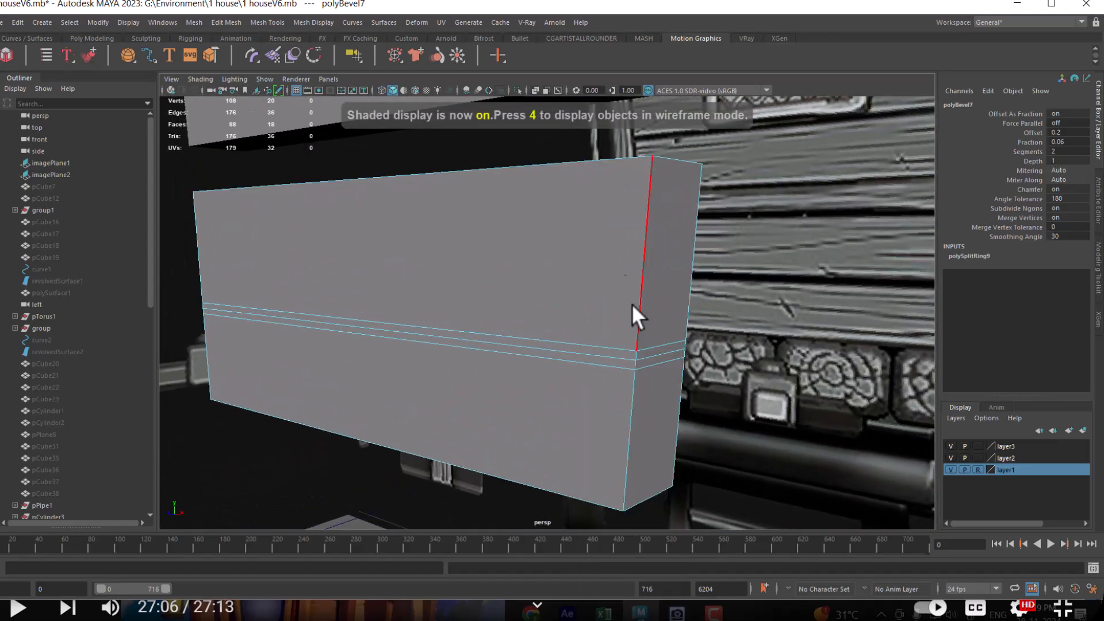
{"action": "double_click", "coordinate": [604, 354]}
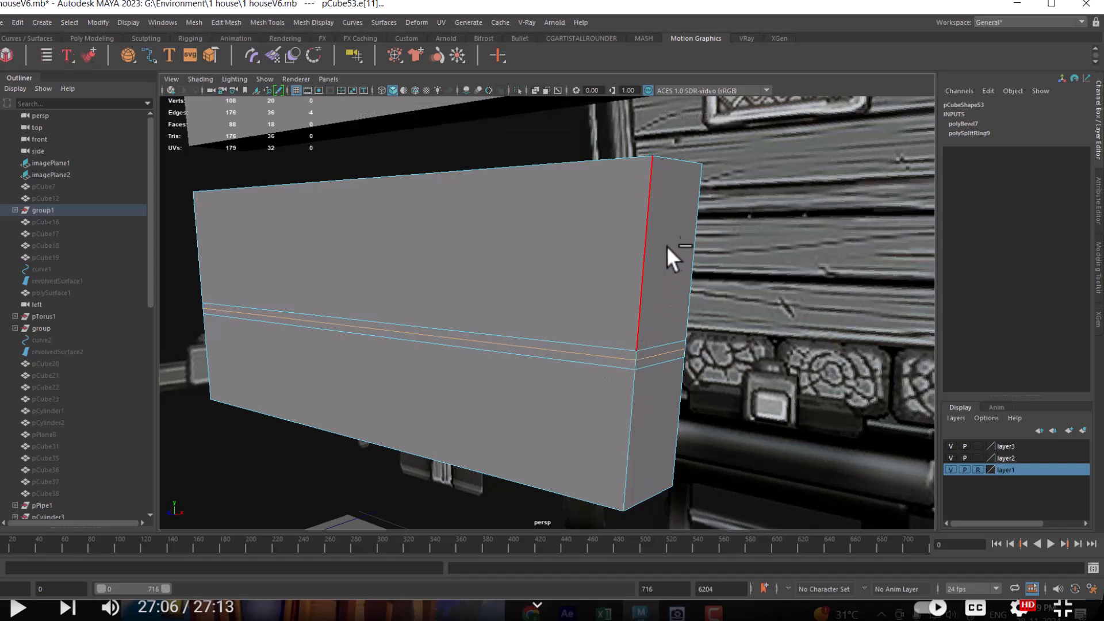
{"action": "right_click", "coordinate": [672, 226], "text": "ctrl"}
{"action": "mouse_move", "coordinate": [672, 257]}
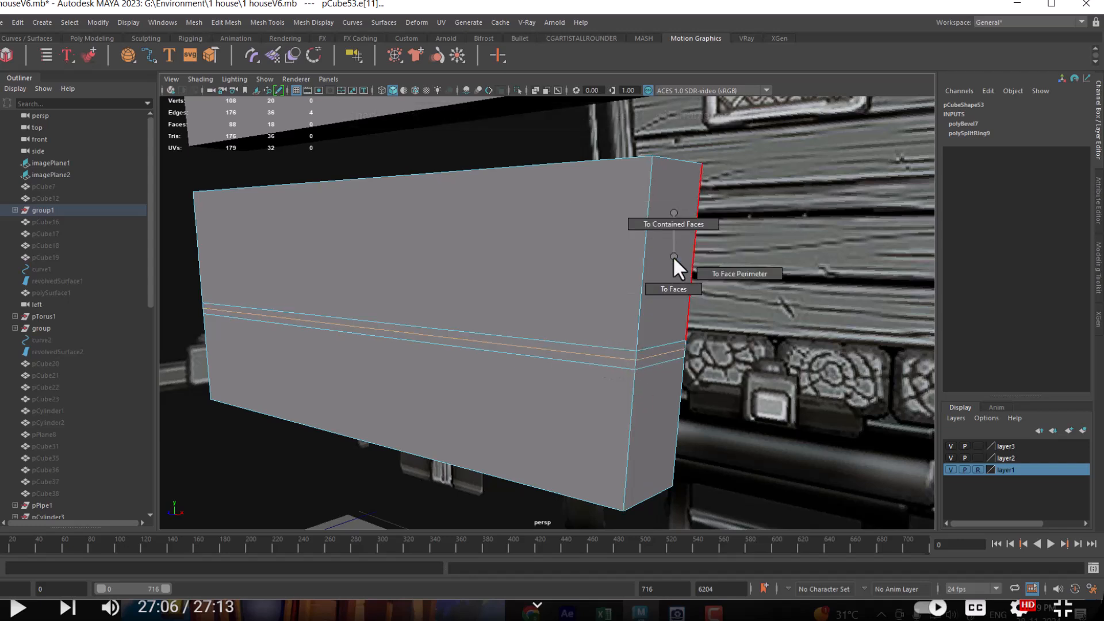
{"action": "left_click", "coordinate": [671, 298]}
{"action": "key", "text": "Delete"}
Step: Fill the open top of the lower plank half and return to object mode
{"action": "right_click_drag", "start_coordinate": [657, 263], "coordinate": [664, 87]}
{"action": "scroll", "coordinate": [681, 367], "scroll_direction": "up", "scroll_amount": 5}
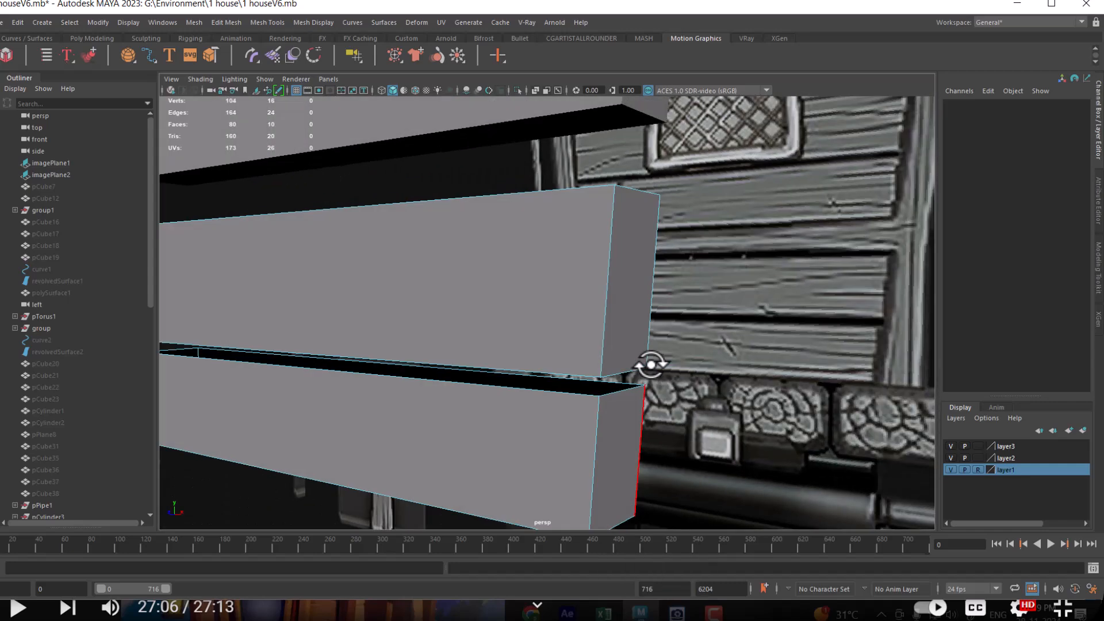
{"action": "left_click", "coordinate": [621, 379]}
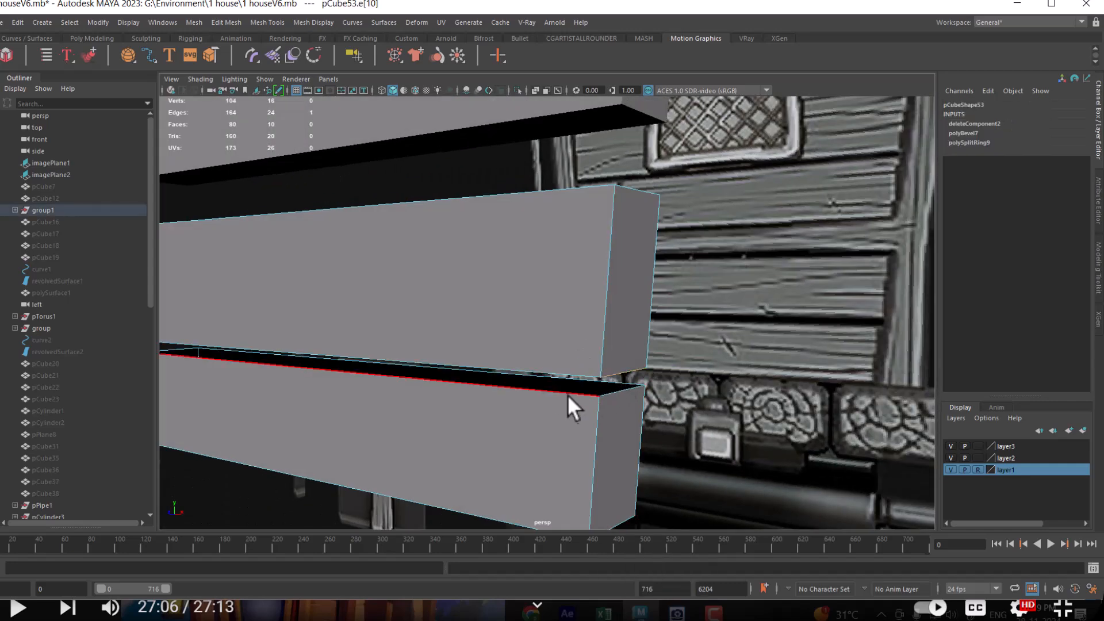
{"action": "right_click", "coordinate": [511, 267], "text": "shift"}
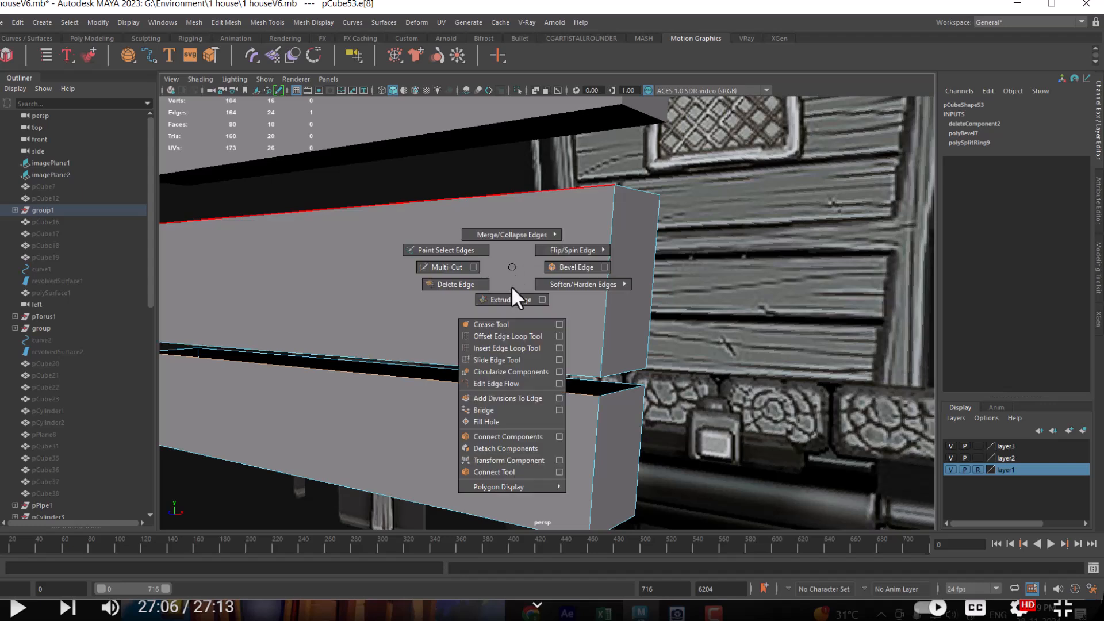
{"action": "left_click", "coordinate": [486, 421]}
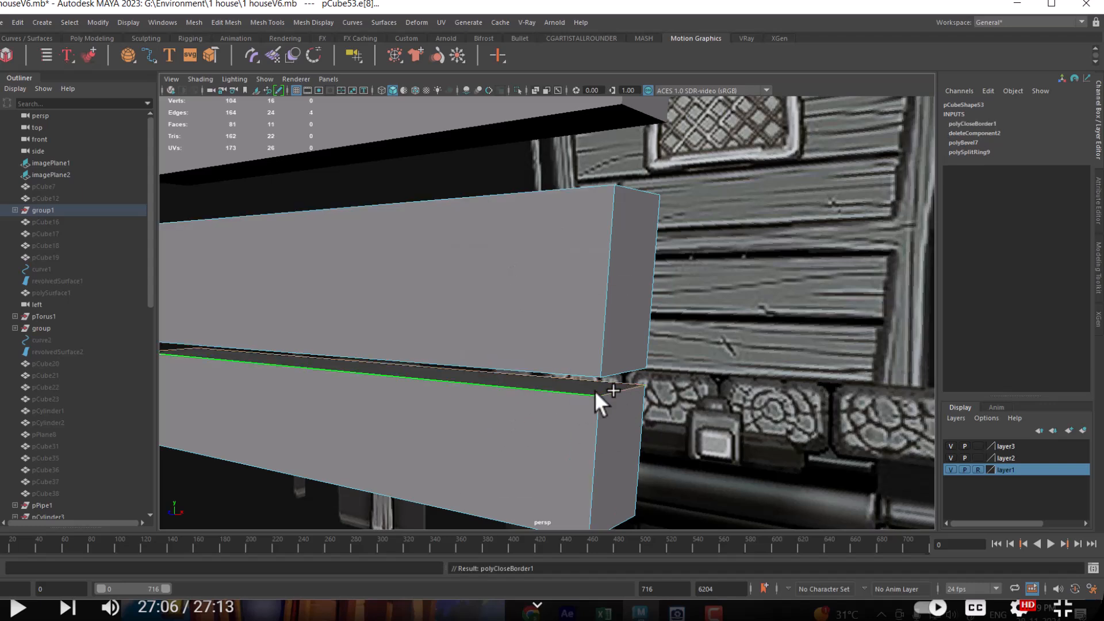
{"action": "key", "text": "Tab"}
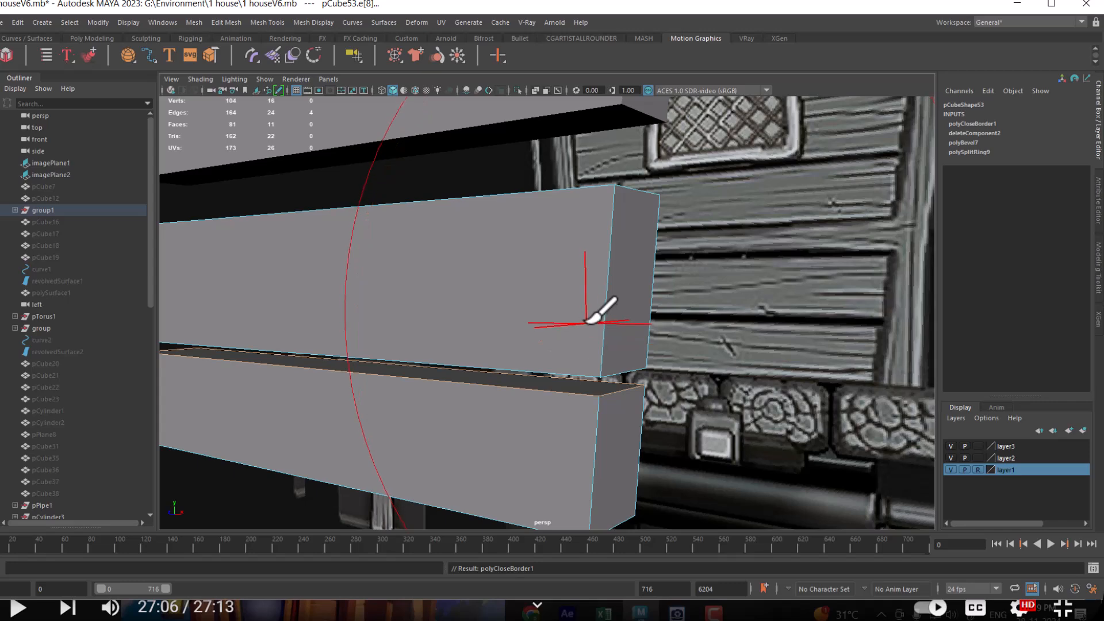
{"action": "mouse_move", "coordinate": [559, 262]}
{"action": "right_mouse_down"}
{"action": "mouse_move", "coordinate": [559, 305]}
{"action": "mouse_move", "coordinate": [619, 245]}
{"action": "right_mouse_up"}
{"action": "left_click", "coordinate": [664, 204]}
{"action": "left_click", "coordinate": [553, 344]}
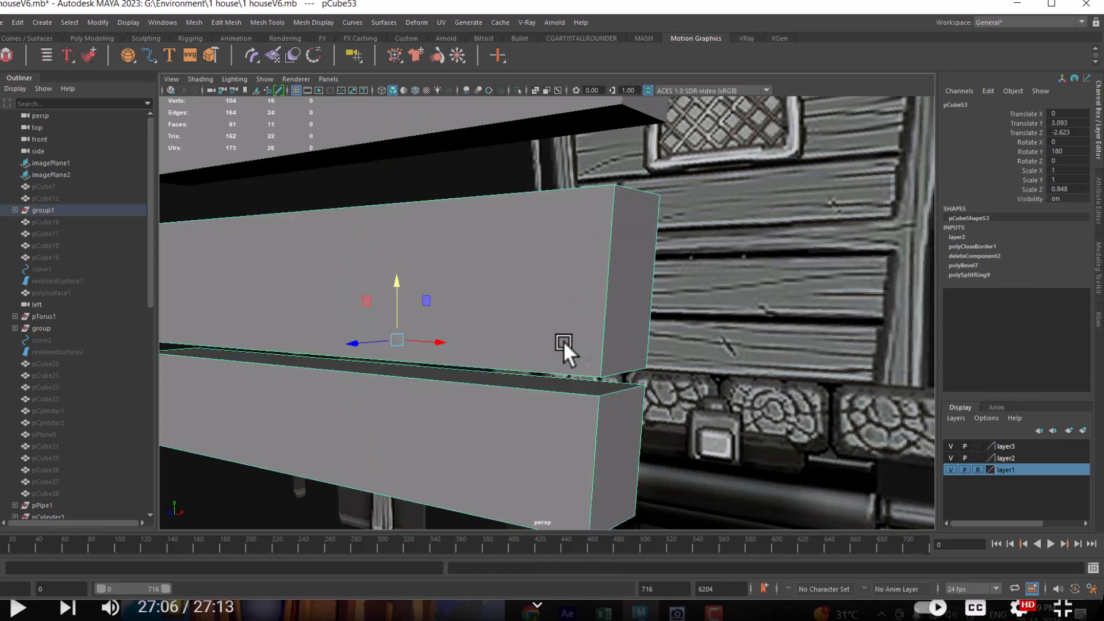
Step: Fill the open underside of the upper plank half and return to object mode
{"action": "right_click_drag", "start_coordinate": [636, 309], "coordinate": [637, 253]}
{"action": "left_click", "coordinate": [621, 371]}
{"action": "left_click_drag", "start_coordinate": [525, 374], "coordinate": [549, 355], "text": "alt"}
{"action": "middle_click_drag", "start_coordinate": [548, 353], "coordinate": [612, 284], "text": "alt"}
{"action": "right_click_drag", "start_coordinate": [598, 165], "coordinate": [591, 319], "text": "shift"}
{"action": "left_click_drag", "start_coordinate": [603, 310], "coordinate": [630, 363], "text": "alt"}
{"action": "left_click_drag", "start_coordinate": [481, 477], "coordinate": [538, 477], "text": "alt"}
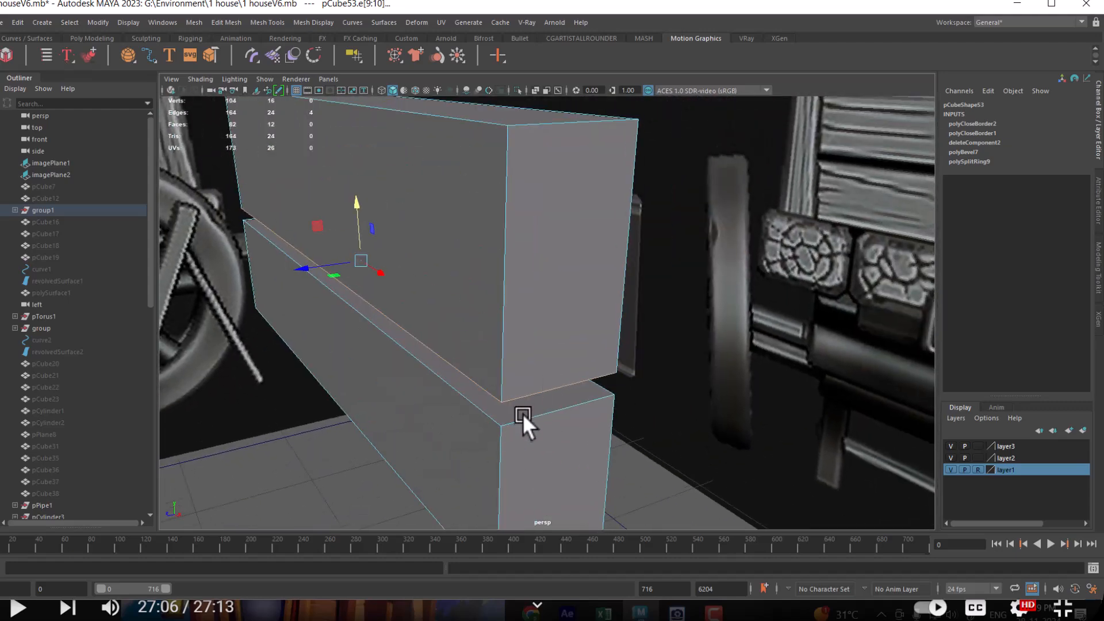
{"action": "scroll", "coordinate": [539, 297], "scroll_direction": "down", "scroll_amount": 6}
{"action": "left_click_drag", "start_coordinate": [539, 297], "coordinate": [525, 334], "text": "alt"}
{"action": "right_click_drag", "start_coordinate": [526, 334], "coordinate": [709, 126]}
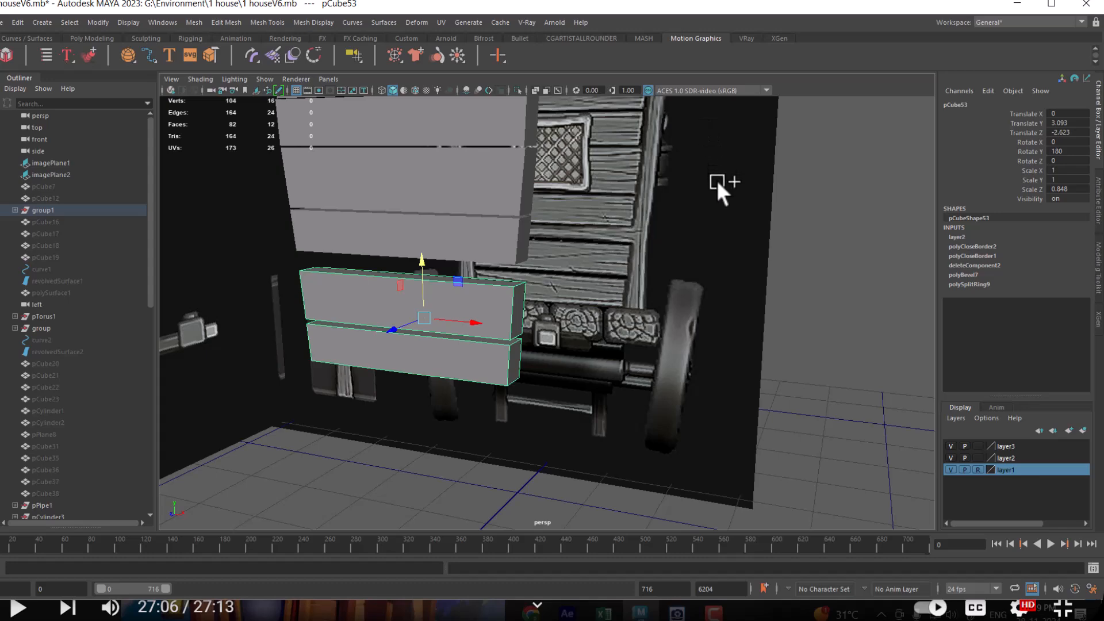
Step: Unhide the other wagon parts, hide them again while layer3 is switched off, and restore layer3's visibility
{"action": "key", "text": "ctrl+shift+h"}
{"action": "left_click_drag", "start_coordinate": [778, 398], "coordinate": [609, 384], "text": "alt"}
{"action": "left_click", "coordinate": [948, 446]}
{"action": "scroll", "coordinate": [575, 207], "scroll_direction": "down", "scroll_amount": 6}
{"action": "left_click_drag", "start_coordinate": [546, 186], "coordinate": [730, 172], "text": "alt"}
{"action": "left_click_drag", "start_coordinate": [740, 151], "coordinate": [401, 490]}
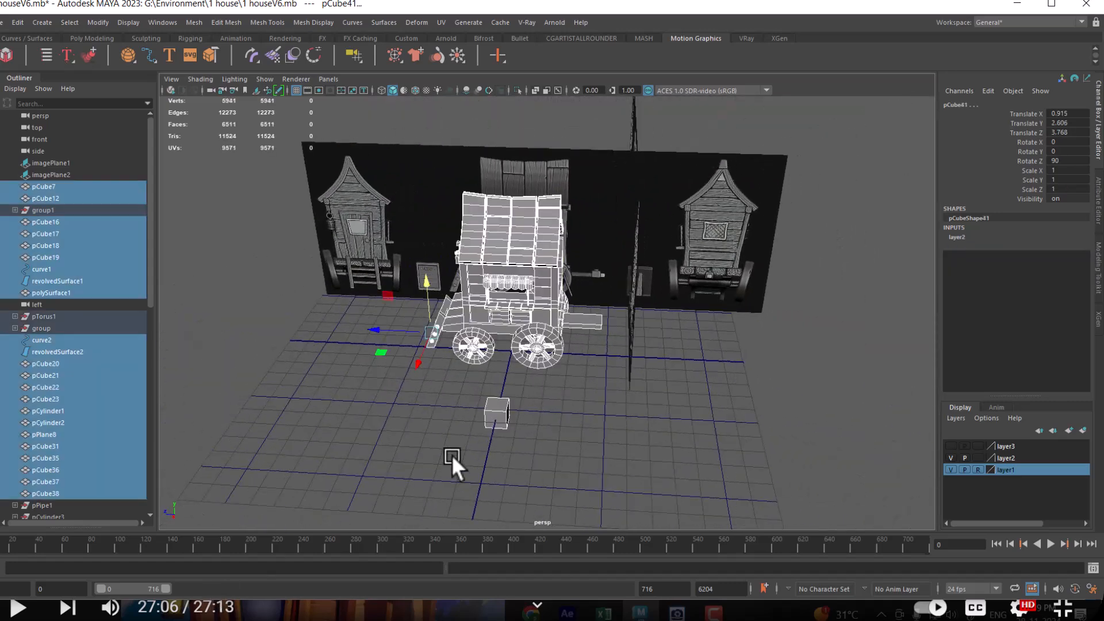
{"action": "key", "text": "ctrl+h"}
{"action": "left_click", "coordinate": [950, 446]}
Step: Compare the rear wall planks with the rear-view reference in the front view, using wireframe display
{"action": "left_click_drag", "start_coordinate": [576, 389], "coordinate": [695, 456], "text": "alt"}
{"action": "key", "text": "space"}
{"action": "scroll", "coordinate": [398, 399], "scroll_direction": "up", "scroll_amount": 1}
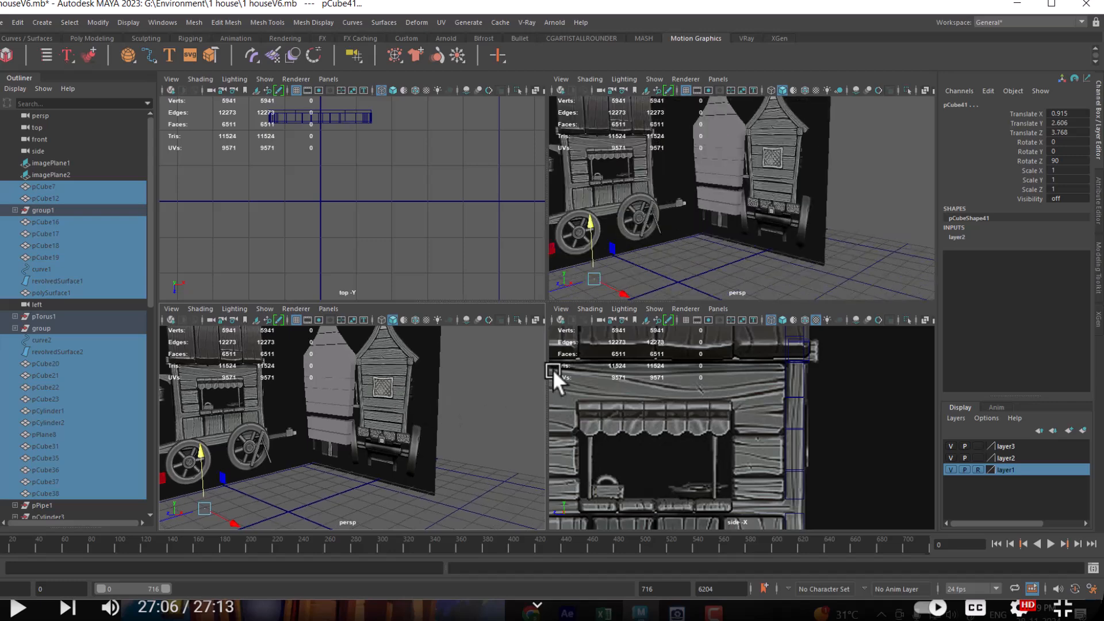
{"action": "key", "text": "space"}
{"action": "left_click_drag", "start_coordinate": [400, 388], "coordinate": [403, 424]}
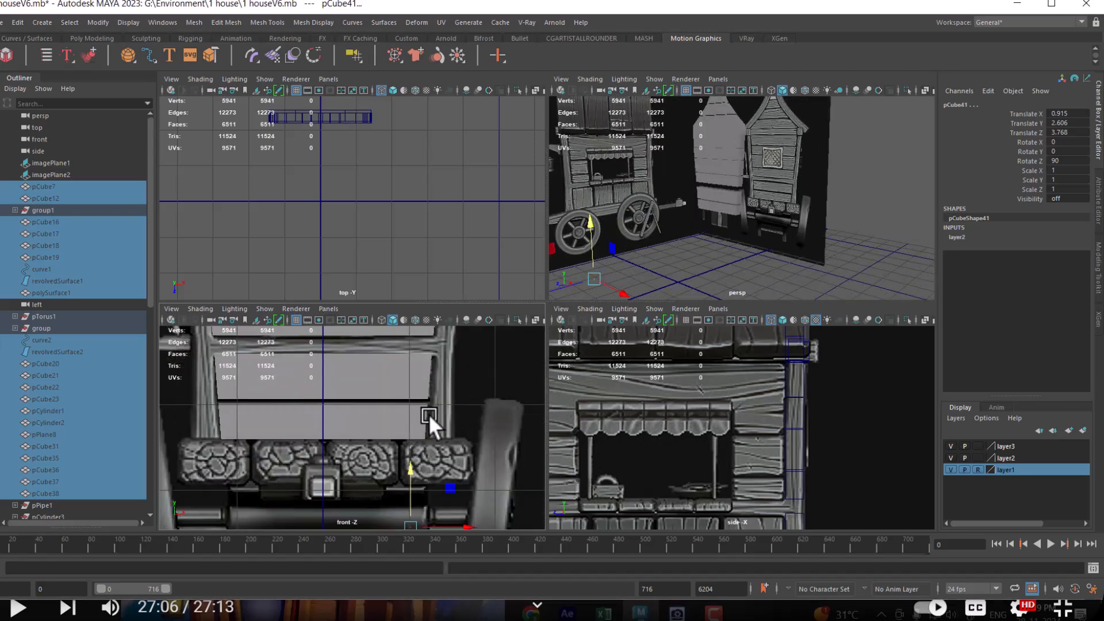
{"action": "key", "text": "space"}
{"action": "scroll", "coordinate": [540, 380], "scroll_direction": "down", "scroll_amount": 3}
{"action": "scroll", "coordinate": [619, 339], "scroll_direction": "up", "scroll_amount": 3}
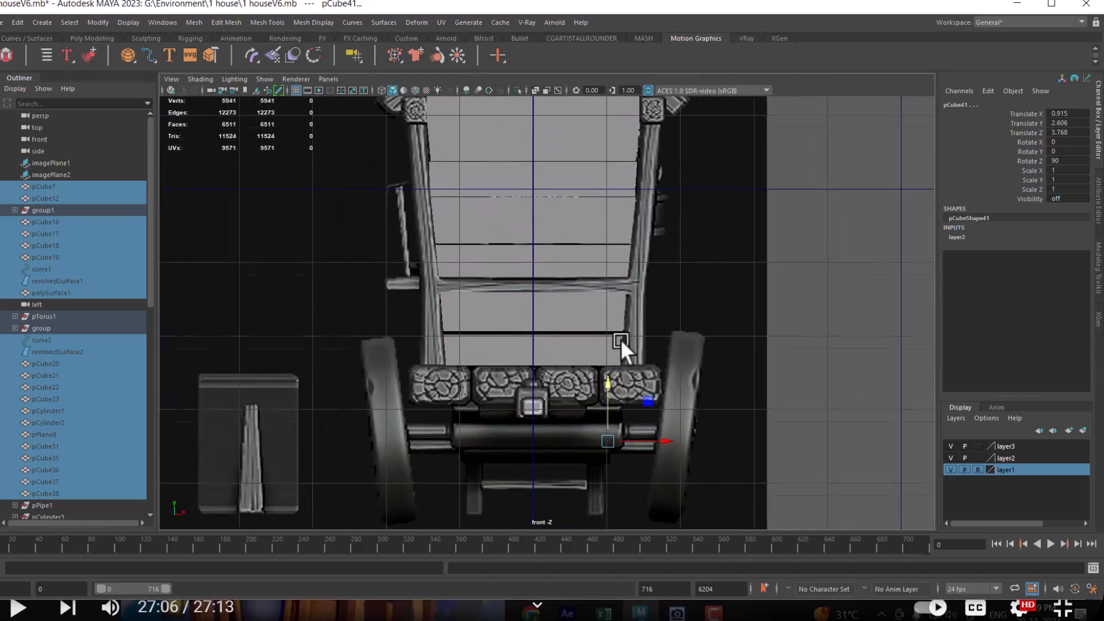
{"action": "key", "text": "4"}
{"action": "left_click_drag", "start_coordinate": [712, 220], "coordinate": [553, 479]}
{"action": "scroll", "coordinate": [586, 351], "scroll_direction": "down", "scroll_amount": 4}
{"action": "middle_click_drag", "start_coordinate": [586, 350], "coordinate": [575, 385], "text": "alt"}
{"action": "left_click_drag", "start_coordinate": [614, 158], "coordinate": [466, 444]}
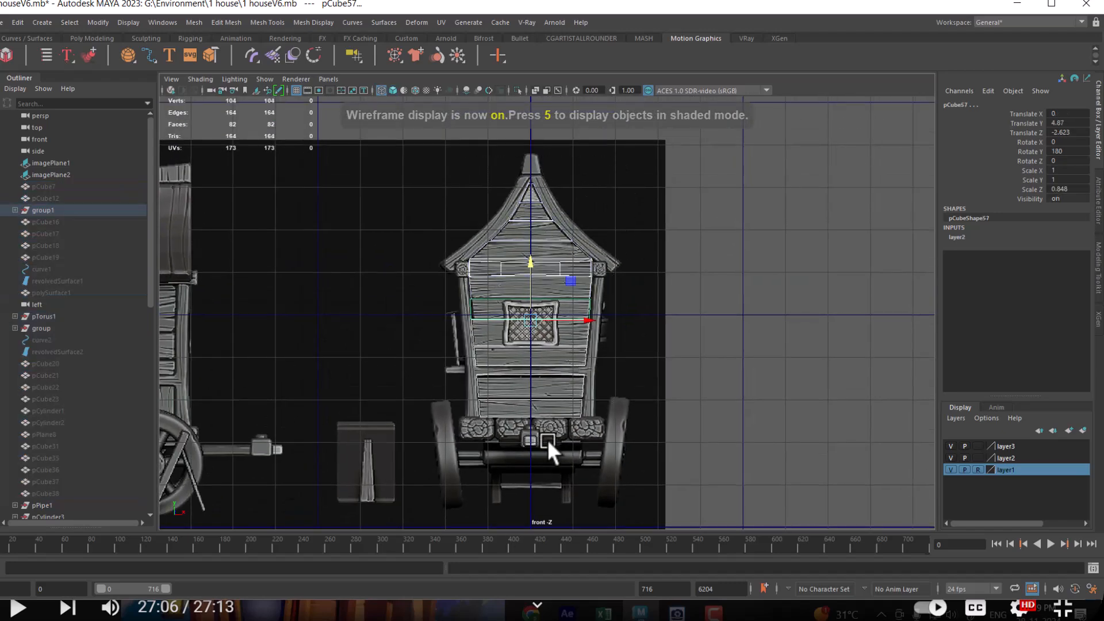
{"action": "scroll", "coordinate": [550, 489], "scroll_direction": "up", "scroll_amount": 1}
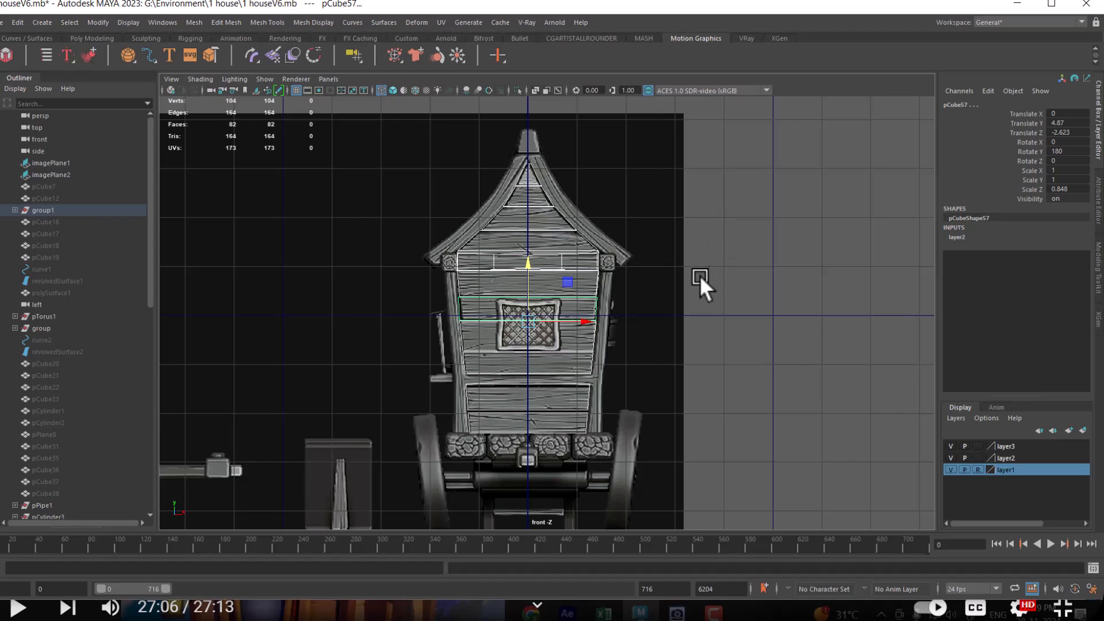
{"action": "scroll", "coordinate": [695, 288], "scroll_direction": "up", "scroll_amount": 4}
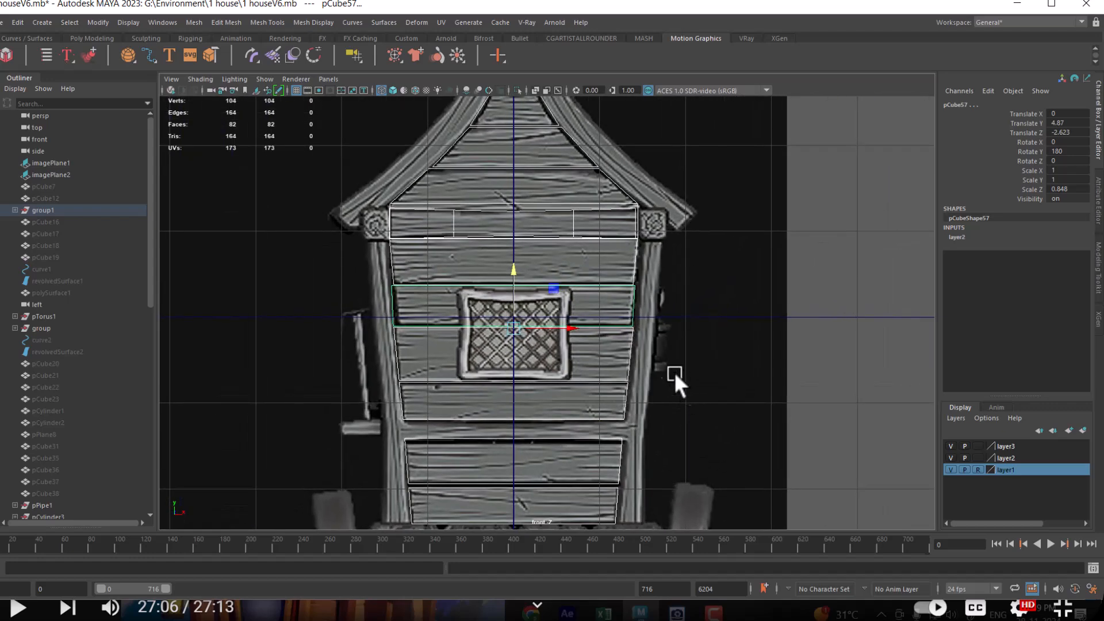
{"action": "scroll", "coordinate": [680, 378], "scroll_direction": "up", "scroll_amount": 2}
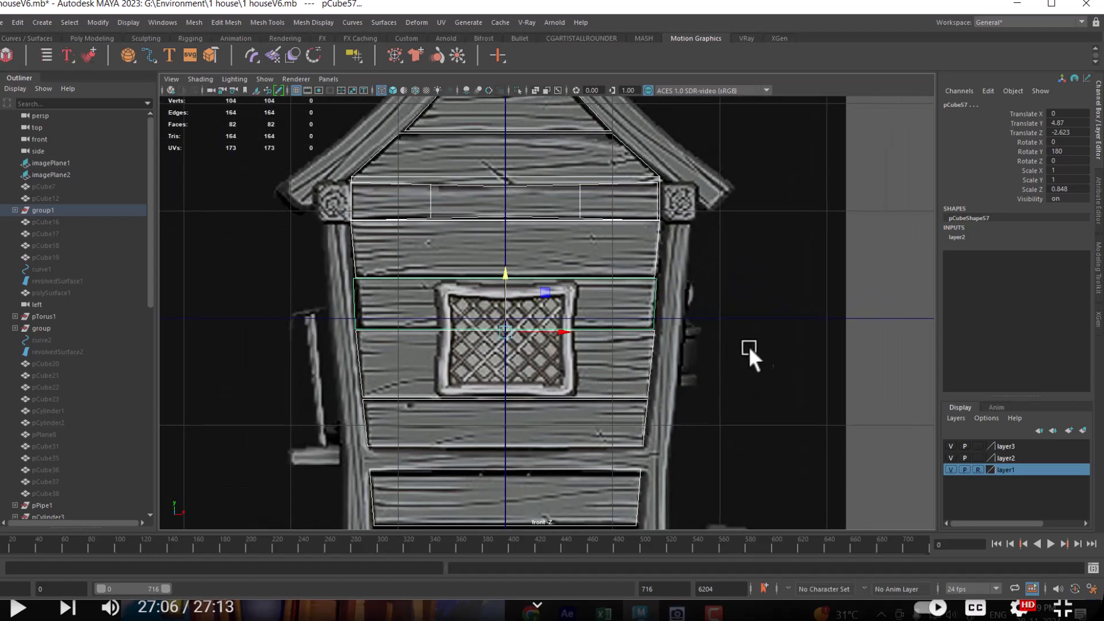
Step: Nudge the left-end vertices of the plank across the window's upper half inward to follow the tapered wall, and leave vertex mode
{"action": "right_click_drag", "start_coordinate": [846, 203], "coordinate": [847, 172]}
{"action": "left_click", "coordinate": [355, 298]}
{"action": "right_click_drag", "start_coordinate": [355, 262], "coordinate": [540, 204]}
{"action": "left_click", "coordinate": [721, 312]}
{"action": "left_click_drag", "start_coordinate": [719, 312], "coordinate": [626, 304]}
{"action": "right_click_drag", "start_coordinate": [813, 262], "coordinate": [755, 262]}
{"action": "left_click_drag", "start_coordinate": [352, 226], "coordinate": [408, 323]}
{"action": "key", "text": "ctrl+z"}
{"action": "left_click_drag", "start_coordinate": [319, 237], "coordinate": [396, 347]}
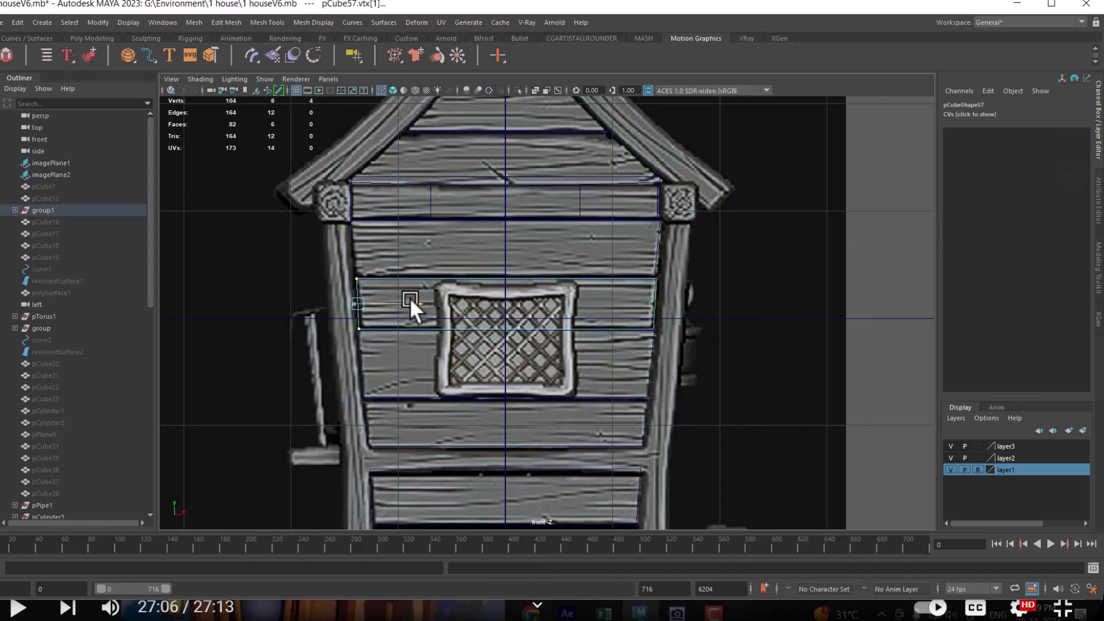
{"action": "right_click_drag", "start_coordinate": [602, 301], "coordinate": [799, 190]}
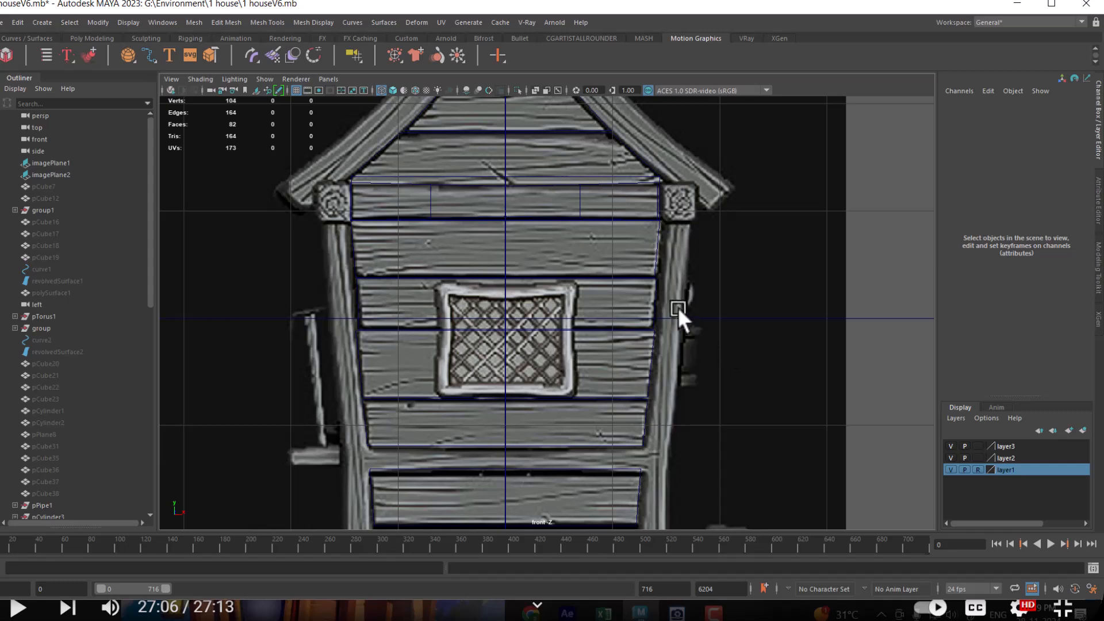
Step: Duplicate the plank across the window's upper half and move the copy out from the wall to Translate Z -2.83
{"action": "left_click", "coordinate": [648, 317]}
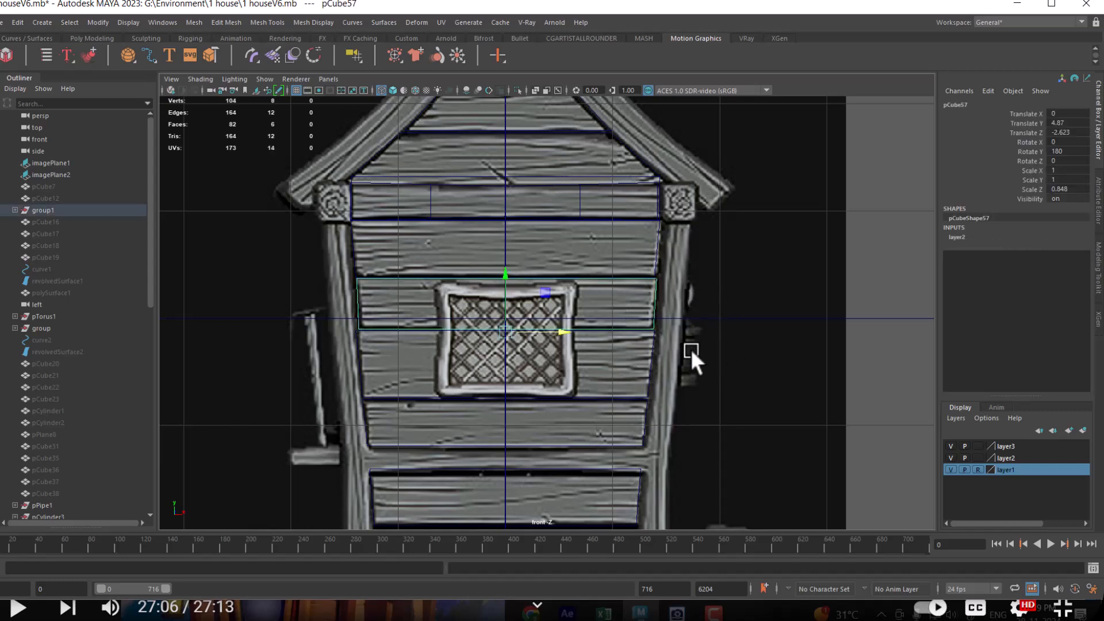
{"action": "key", "text": "space"}
{"action": "left_click_drag", "start_coordinate": [717, 384], "coordinate": [717, 319]}
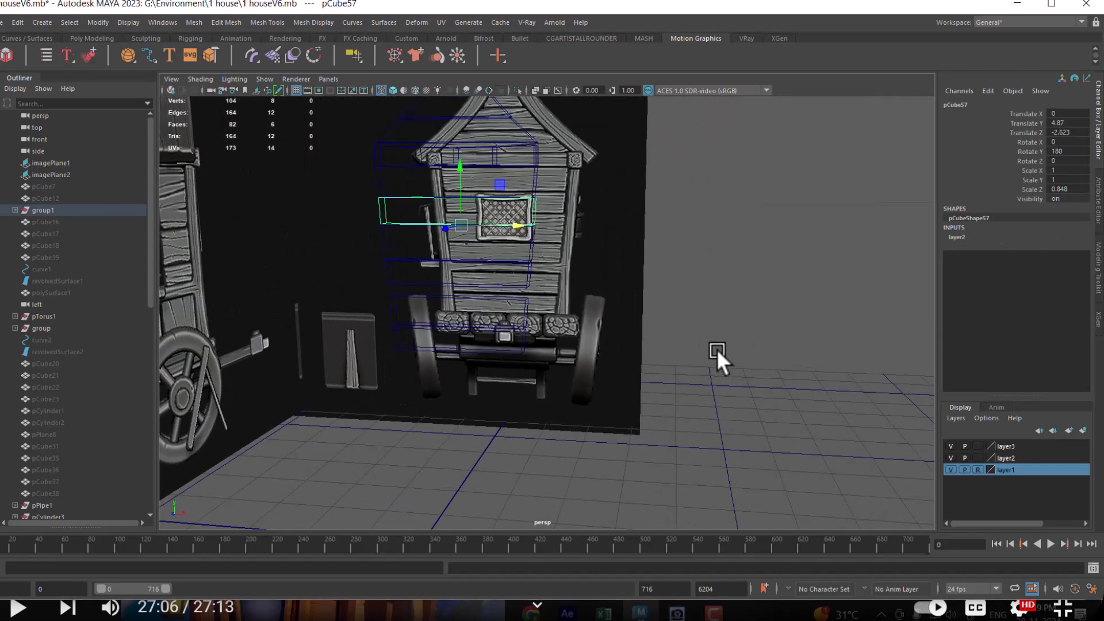
{"action": "key", "text": "f"}
{"action": "right_click_drag", "start_coordinate": [719, 344], "coordinate": [592, 198], "text": "alt"}
{"action": "left_click_drag", "start_coordinate": [592, 199], "coordinate": [667, 281], "text": "alt"}
{"action": "key", "text": "4"}
{"action": "key", "text": "5"}
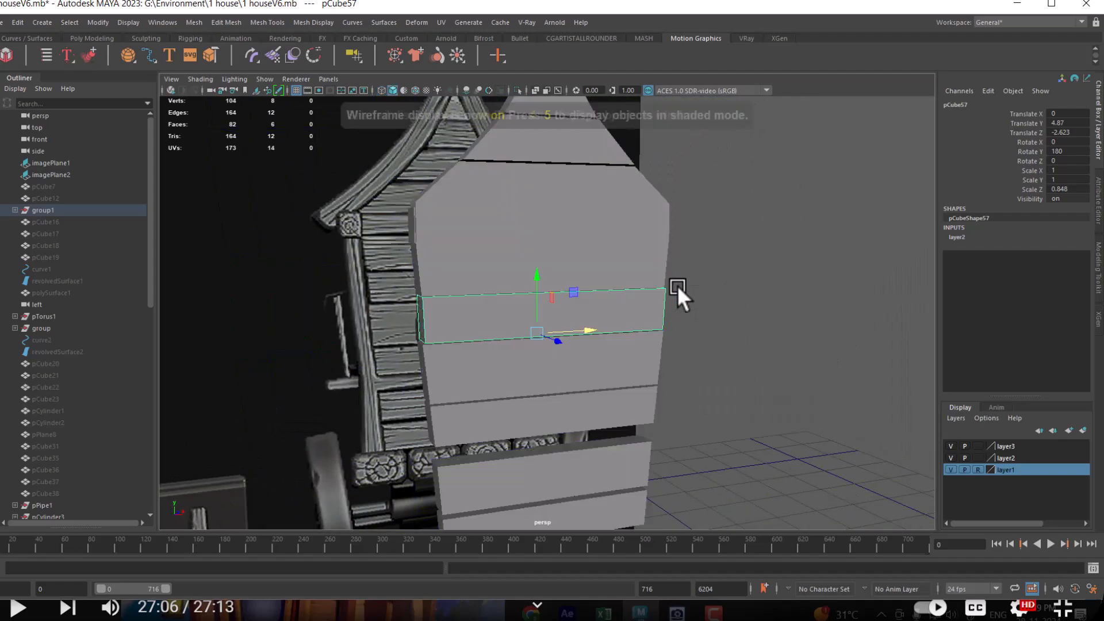
{"action": "right_click_drag", "start_coordinate": [676, 284], "coordinate": [592, 279], "text": "alt"}
{"action": "mouse_move", "coordinate": [592, 280]}
{"action": "left_mouse_down", "text": "alt"}
{"action": "mouse_move", "coordinate": [633, 360]}
{"action": "mouse_move", "coordinate": [617, 372]}
{"action": "mouse_move", "coordinate": [402, 336]}
{"action": "left_mouse_up", "text": "alt"}
{"action": "right_click_drag", "start_coordinate": [402, 336], "coordinate": [687, 378], "text": "alt"}
{"action": "key", "text": "ctrl+d"}
{"action": "left_click_drag", "start_coordinate": [516, 321], "coordinate": [519, 310]}
Step: Lower the copy to Translate Y 4.581 and move its side vertices inward to the outer width of the drawn window frame
{"action": "key", "text": "space"}
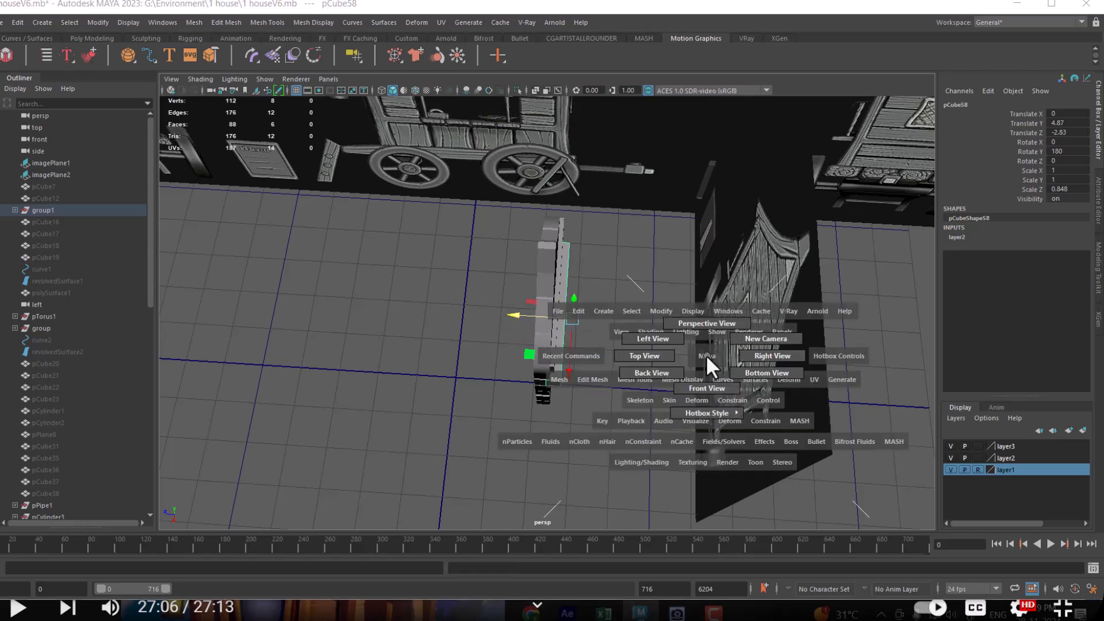
{"action": "left_click_drag", "start_coordinate": [706, 354], "coordinate": [714, 387]}
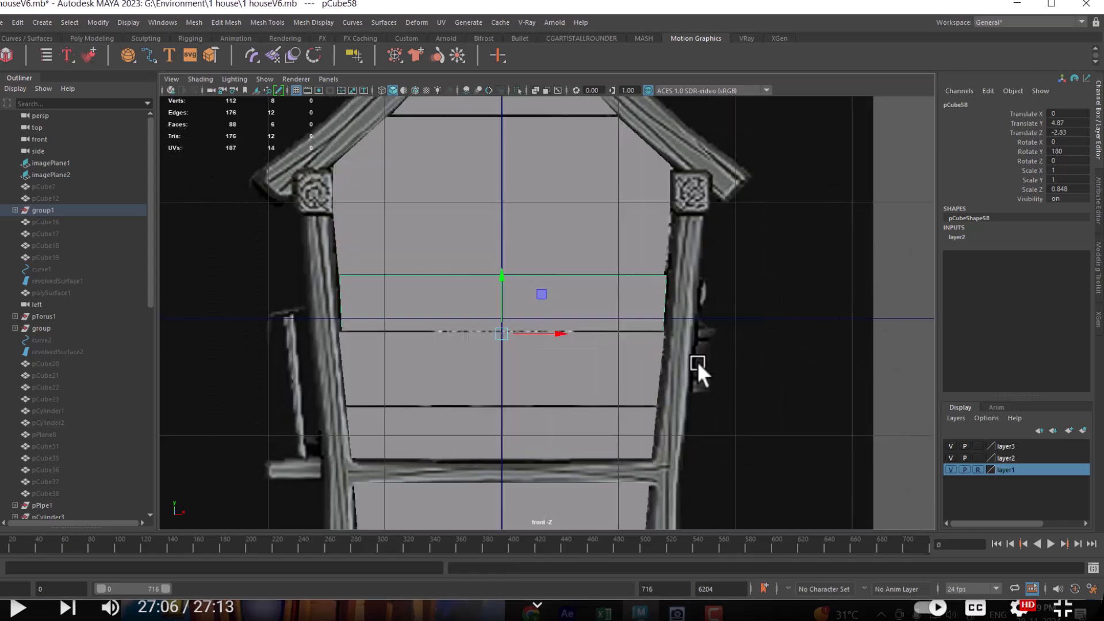
{"action": "key", "text": "4"}
{"action": "scroll", "coordinate": [599, 336], "scroll_direction": "up", "scroll_amount": 2}
{"action": "left_click_drag", "start_coordinate": [499, 276], "coordinate": [498, 312]}
{"action": "right_click_drag", "start_coordinate": [828, 263], "coordinate": [723, 242]}
{"action": "left_click_drag", "start_coordinate": [286, 228], "coordinate": [409, 464]}
{"action": "left_click_drag", "start_coordinate": [384, 339], "coordinate": [468, 340]}
{"action": "left_click_drag", "start_coordinate": [762, 251], "coordinate": [653, 391]}
{"action": "left_click_drag", "start_coordinate": [735, 335], "coordinate": [642, 348]}
Step: Align the window block's top and bottom vertices with the upper and lower outer edges of the drawn frame
{"action": "left_click_drag", "start_coordinate": [669, 264], "coordinate": [384, 337]}
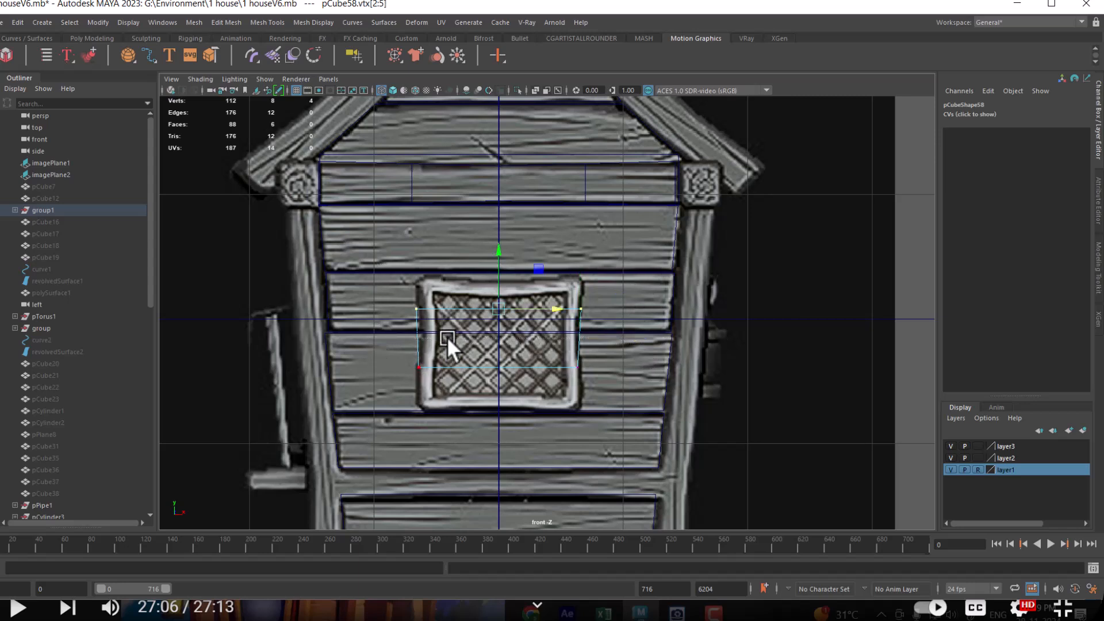
{"action": "left_click_drag", "start_coordinate": [497, 250], "coordinate": [493, 223]}
{"action": "left_click_drag", "start_coordinate": [607, 326], "coordinate": [327, 432]}
{"action": "left_click_drag", "start_coordinate": [498, 325], "coordinate": [505, 364]}
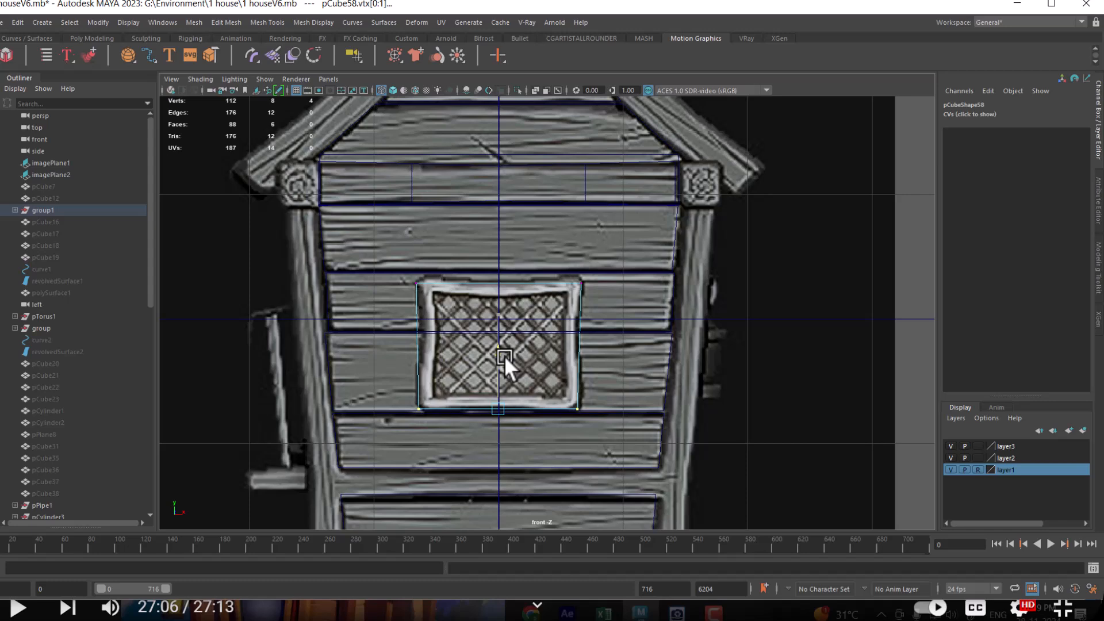
Step: Split the window block with one horizontal and one vertical edge loop through its middle
{"action": "scroll", "coordinate": [575, 298], "scroll_direction": "up", "scroll_amount": 1}
{"action": "middle_click_drag", "start_coordinate": [556, 334], "coordinate": [500, 256], "text": "alt"}
{"action": "right_click_drag", "start_coordinate": [833, 232], "coordinate": [832, 151]}
{"action": "left_click", "coordinate": [529, 260]}
{"action": "right_click_drag", "start_coordinate": [704, 233], "coordinate": [794, 430], "text": "ctrl"}
{"action": "left_click", "coordinate": [462, 191]}
{"action": "right_click_drag", "start_coordinate": [746, 217], "coordinate": [740, 347], "text": "ctrl"}
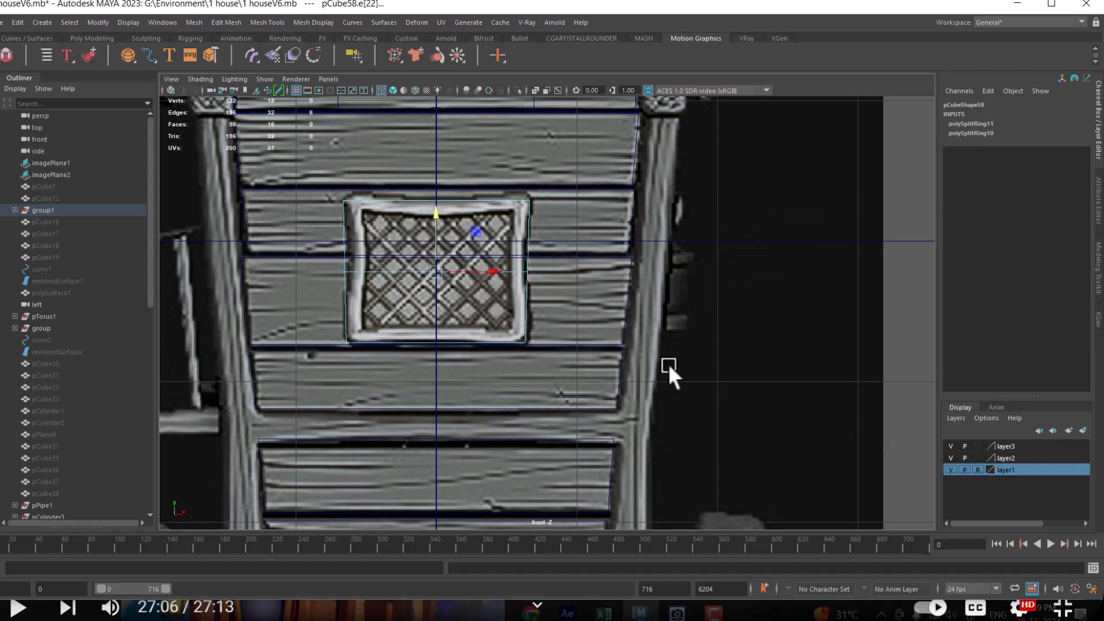
Step: Scale the window block's middle row of vertices horizontally inward to match the frame's curved sides
{"action": "scroll", "coordinate": [577, 369], "scroll_direction": "up", "scroll_amount": 3}
{"action": "middle_click_drag", "start_coordinate": [461, 339], "coordinate": [657, 365], "text": "alt"}
{"action": "right_click_drag", "start_coordinate": [745, 288], "coordinate": [655, 223]}
{"action": "left_click_drag", "start_coordinate": [431, 269], "coordinate": [845, 298]}
{"action": "left_click_drag", "start_coordinate": [557, 278], "coordinate": [560, 279]}
Step: Insert a horizontal edge loop through the upper half and another through the lower half of the window block
{"action": "right_click_drag", "start_coordinate": [754, 205], "coordinate": [755, 176]}
{"action": "left_click", "coordinate": [767, 188]}
{"action": "right_click_drag", "start_coordinate": [838, 187], "coordinate": [1022, 312], "text": "ctrl"}
{"action": "left_click", "coordinate": [755, 324]}
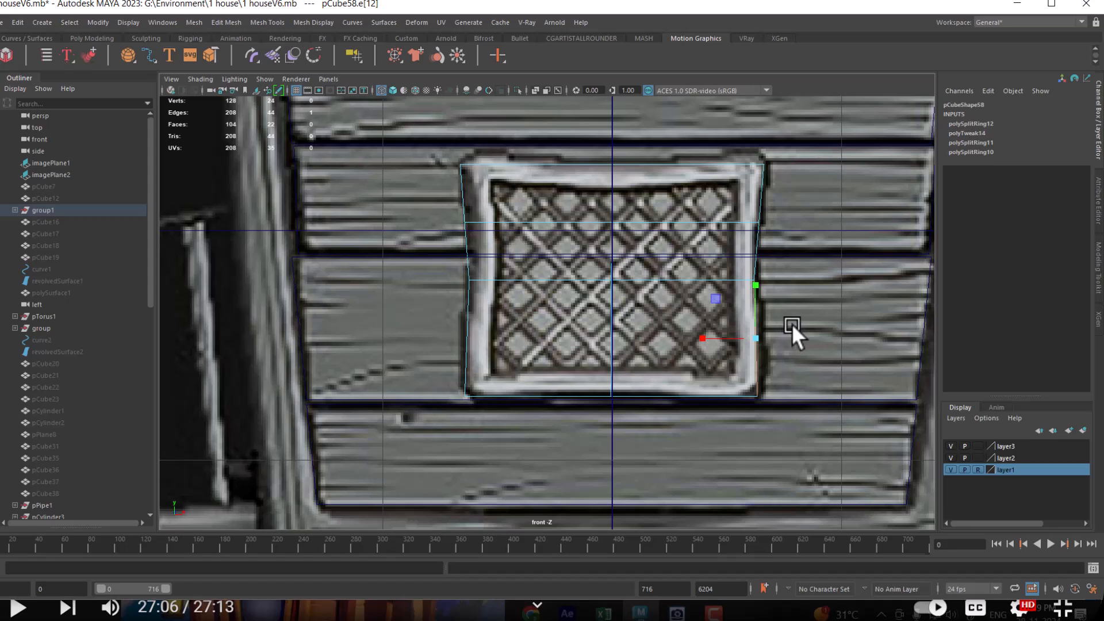
{"action": "key", "text": "g"}
Step: Scale the vertex rows of the two new horizontal loops horizontally to fit the frame's curved sides
{"action": "right_click_drag", "start_coordinate": [680, 217], "coordinate": [563, 217]}
{"action": "left_click_drag", "start_coordinate": [396, 203], "coordinate": [804, 242]}
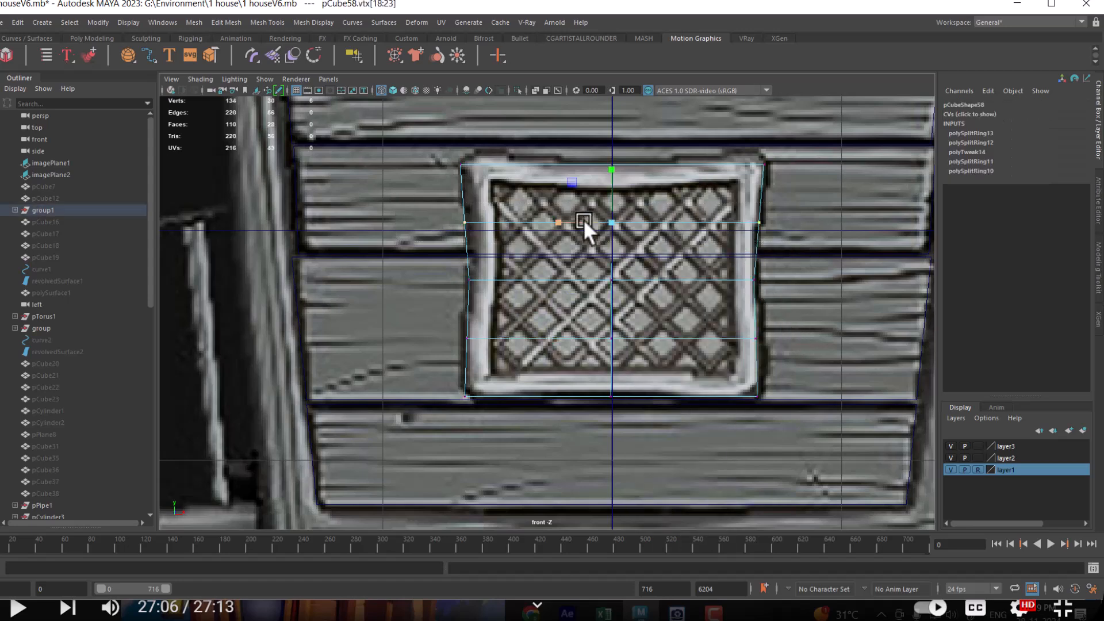
{"action": "left_click_drag", "start_coordinate": [558, 221], "coordinate": [559, 221]}
{"action": "left_click_drag", "start_coordinate": [817, 327], "coordinate": [454, 340]}
{"action": "left_click_drag", "start_coordinate": [543, 330], "coordinate": [556, 336]}
Step: Insert a vertical edge loop through the right half of the window block
{"action": "right_click_drag", "start_coordinate": [716, 262], "coordinate": [714, 100]}
{"action": "right_click_drag", "start_coordinate": [718, 174], "coordinate": [786, 147]}
{"action": "left_click", "coordinate": [733, 162]}
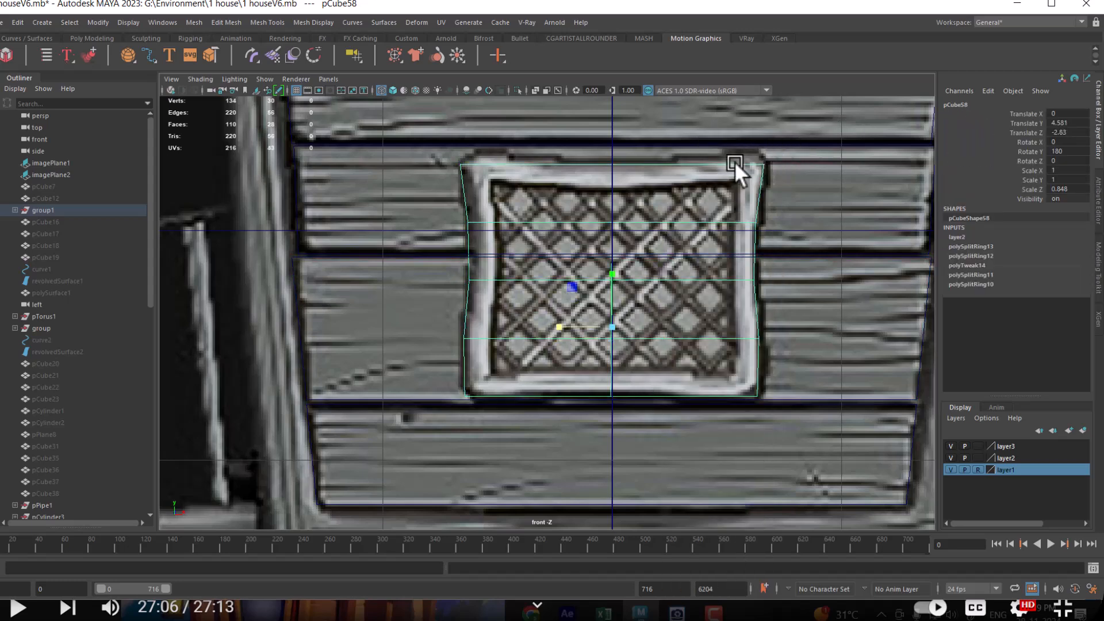
{"action": "right_click_drag", "start_coordinate": [732, 184], "coordinate": [533, 189]}
{"action": "left_click", "coordinate": [670, 165]}
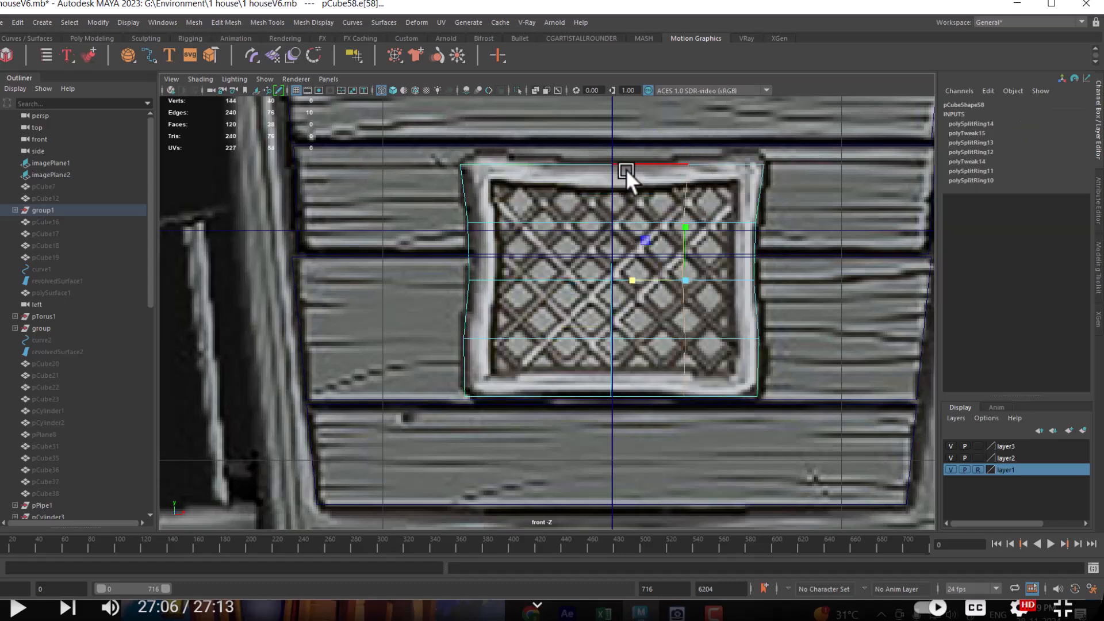
Step: Scale the window block's centre column of vertices slightly in the vertical direction to follow the frame's top and bottom edges
{"action": "key", "text": "space"}
{"action": "left_click_drag", "start_coordinate": [683, 304], "coordinate": [693, 253]}
{"action": "left_click_drag", "start_coordinate": [726, 214], "coordinate": [656, 340], "text": "alt"}
{"action": "left_click", "coordinate": [605, 291]}
{"action": "key", "text": "space"}
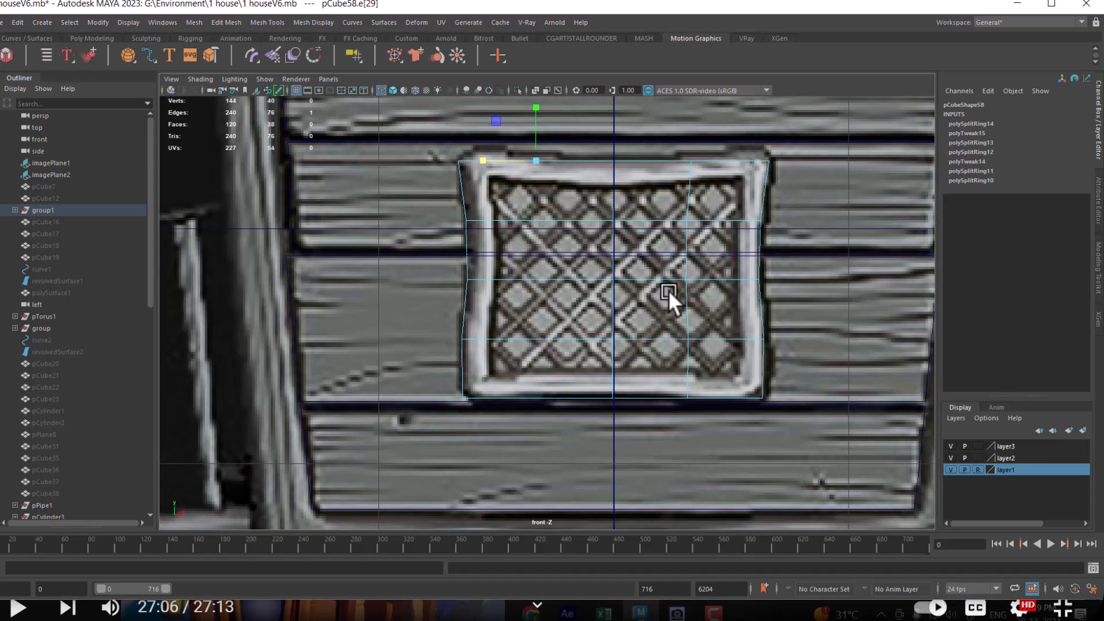
{"action": "right_click_drag", "start_coordinate": [728, 185], "coordinate": [671, 185]}
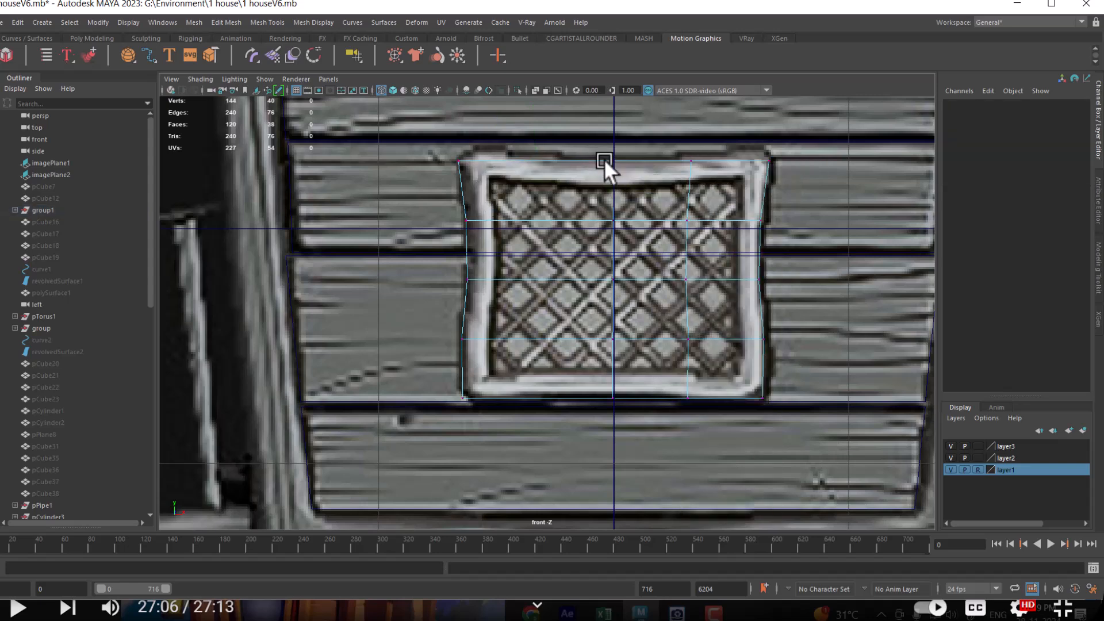
{"action": "right_click", "coordinate": [628, 163]}
{"action": "left_click", "coordinate": [573, 164]}
{"action": "left_click_drag", "start_coordinate": [592, 143], "coordinate": [632, 421]}
{"action": "left_click", "coordinate": [615, 226]}
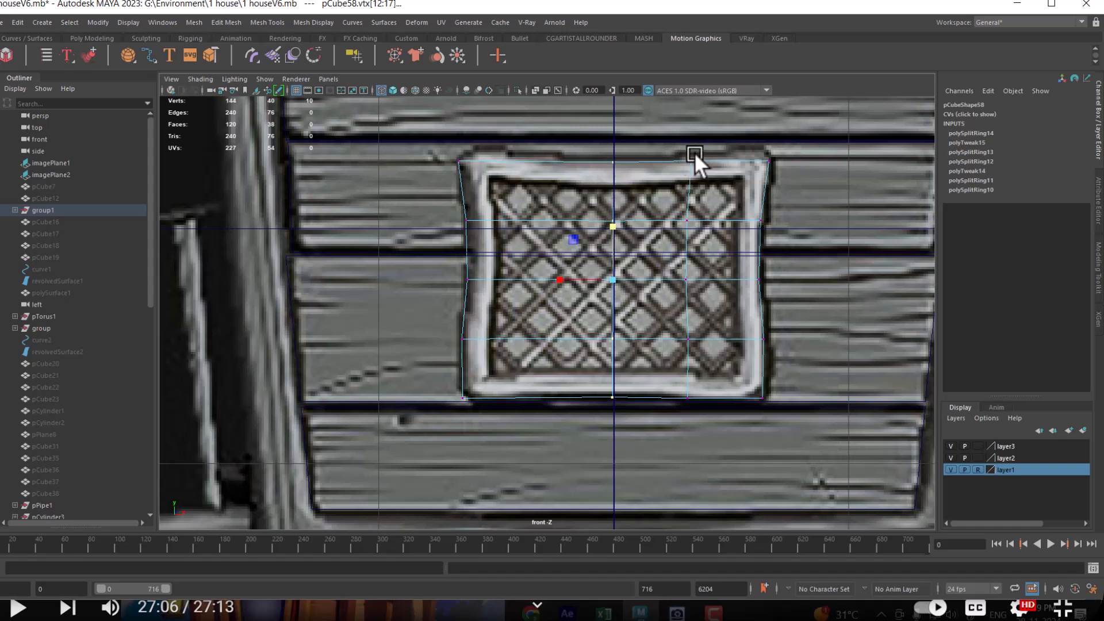
{"action": "left_click_drag", "start_coordinate": [561, 137], "coordinate": [499, 478]}
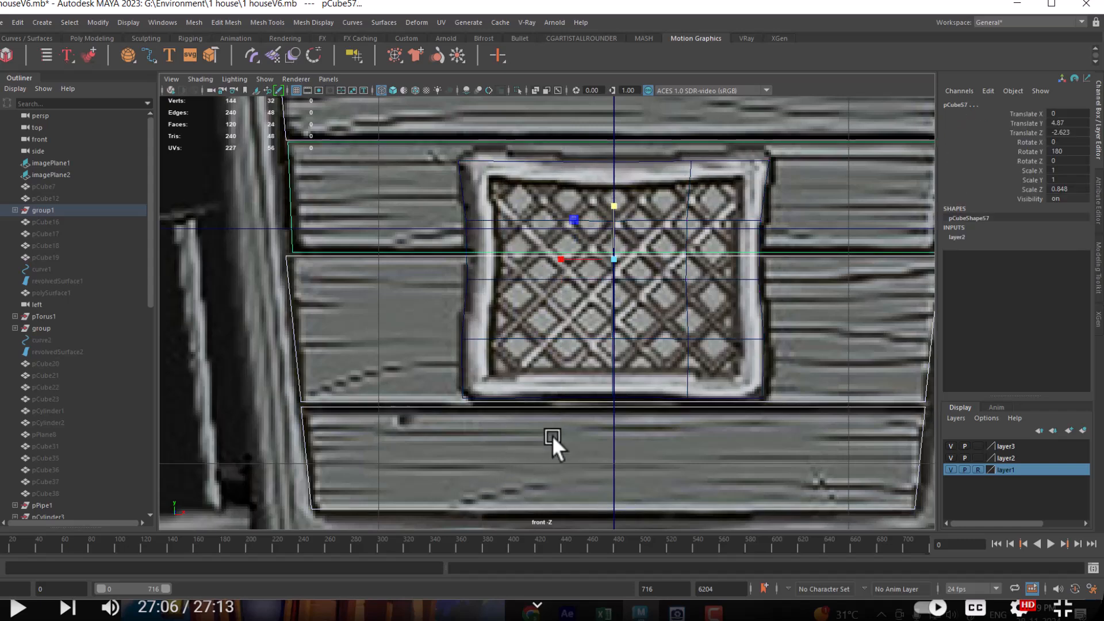
{"action": "left_click", "coordinate": [543, 444]}
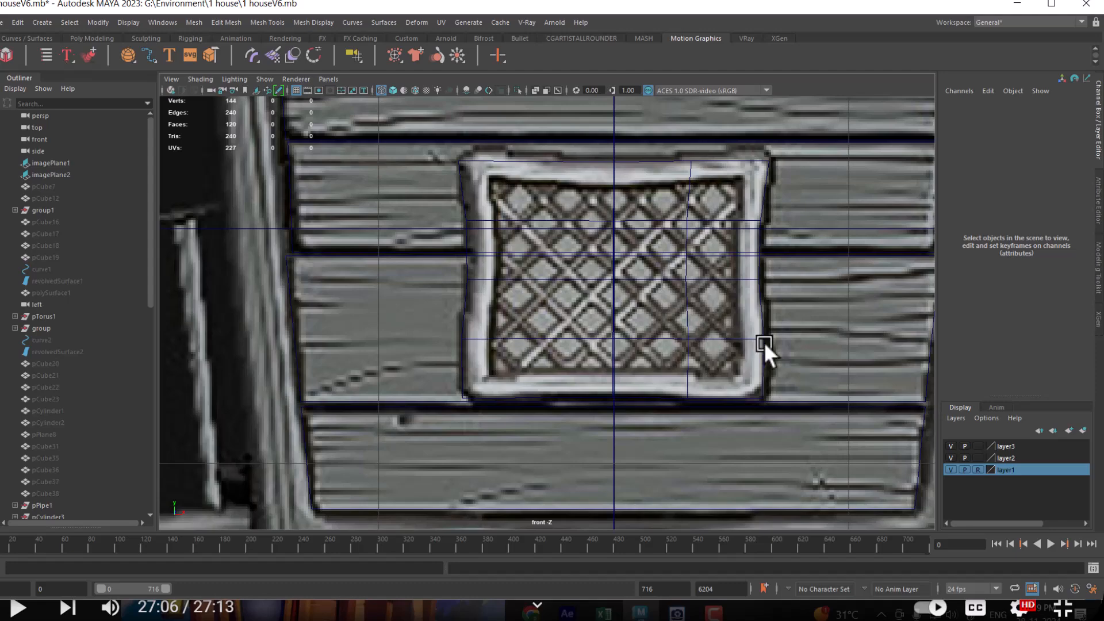
Step: Isolate the window block in the shaded perspective view by hiding all unselected objects
{"action": "key", "text": "space"}
{"action": "left_click_drag", "start_coordinate": [752, 337], "coordinate": [771, 109]}
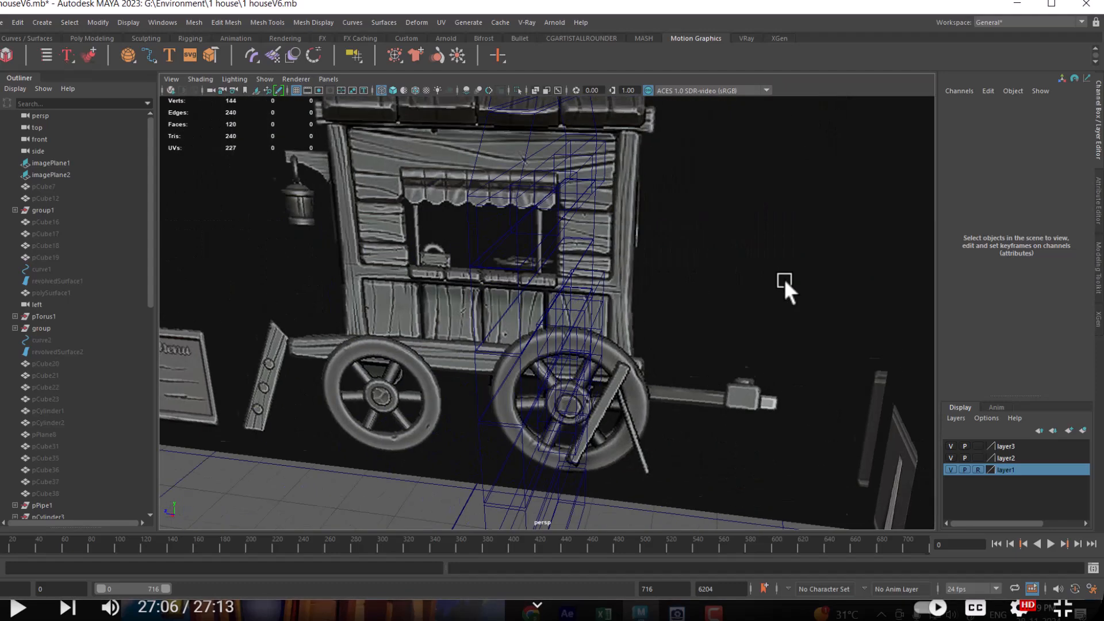
{"action": "middle_click_drag", "start_coordinate": [785, 279], "coordinate": [779, 250], "text": "alt"}
{"action": "left_click", "coordinate": [515, 219]}
{"action": "left_click_drag", "start_coordinate": [518, 224], "coordinate": [623, 300], "text": "alt"}
{"action": "left_click", "coordinate": [626, 309]}
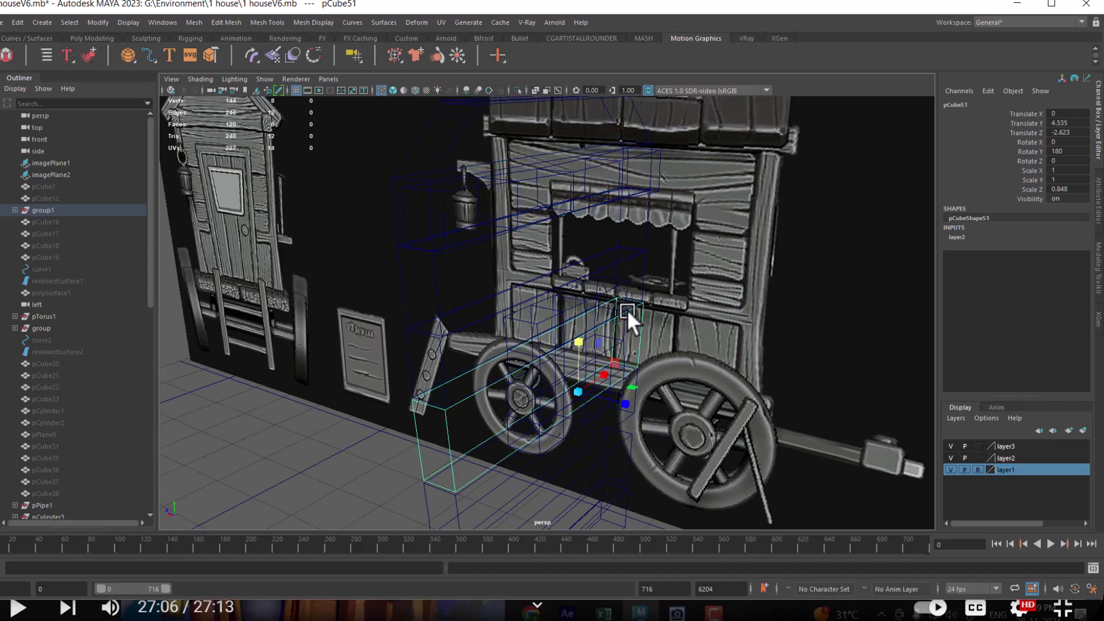
{"action": "key", "text": "5"}
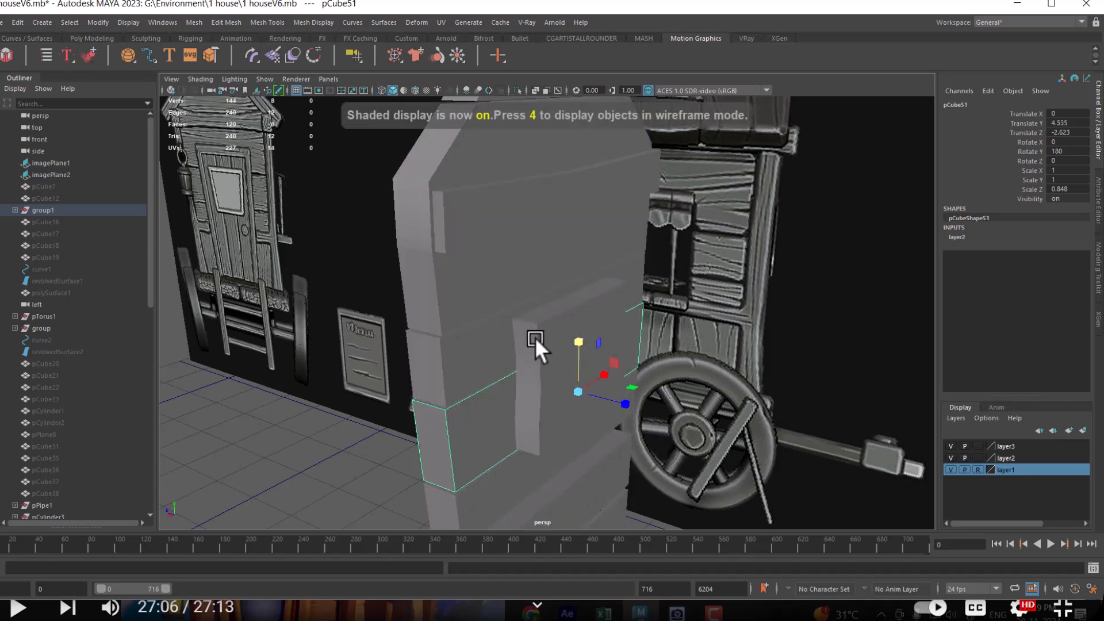
{"action": "left_click", "coordinate": [540, 339]}
{"action": "key", "text": "alt+h"}
Step: Insert a vertical edge loop through the left half of the window block
{"action": "left_click_drag", "start_coordinate": [594, 346], "coordinate": [620, 343], "text": "alt"}
{"action": "left_click", "coordinate": [610, 296]}
{"action": "right_click_drag", "start_coordinate": [608, 302], "coordinate": [454, 352], "text": "shift"}
{"action": "key", "text": "space"}
{"action": "left_click_drag", "start_coordinate": [713, 351], "coordinate": [712, 385]}
{"action": "scroll", "coordinate": [750, 451], "scroll_direction": "up", "scroll_amount": 2}
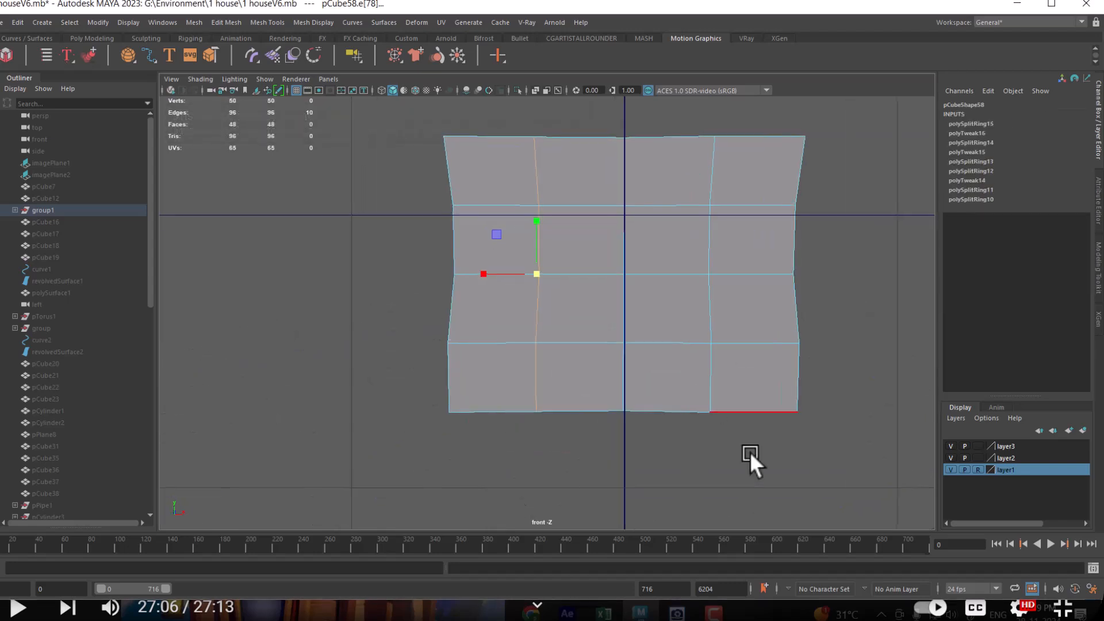
Step: Show all hidden objects again and return the window block to object mode in the shaded perspective view
{"action": "key", "text": "4"}
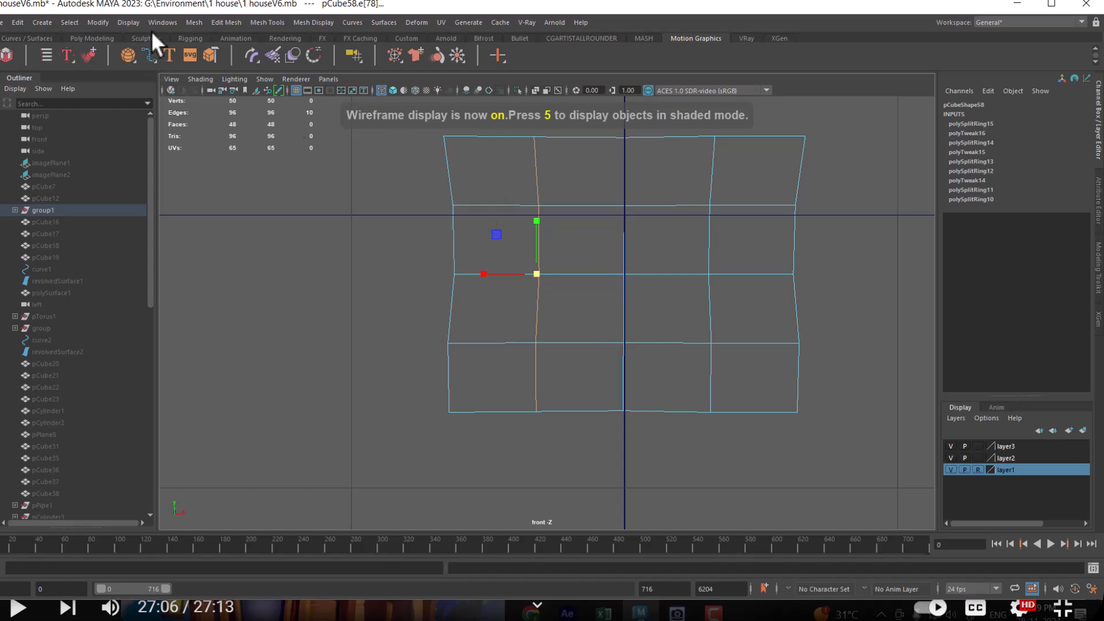
{"action": "left_click", "coordinate": [128, 23]}
{"action": "mouse_move", "coordinate": [318, 99]}
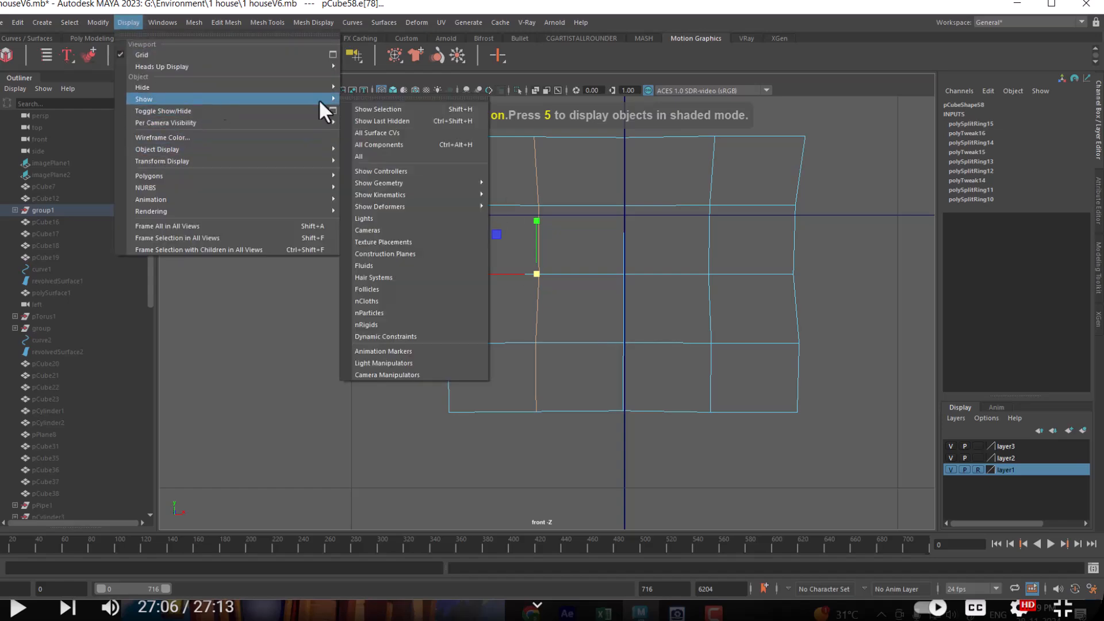
{"action": "left_click", "coordinate": [423, 156]}
{"action": "scroll", "coordinate": [740, 358], "scroll_direction": "down", "scroll_amount": 3}
{"action": "scroll", "coordinate": [722, 360], "scroll_direction": "down", "scroll_amount": 3}
{"action": "left_click_drag", "start_coordinate": [723, 361], "coordinate": [748, 230]}
{"action": "scroll", "coordinate": [765, 322], "scroll_direction": "down", "scroll_amount": 8}
{"action": "mouse_move", "coordinate": [770, 351]}
{"action": "left_mouse_down", "text": "alt"}
{"action": "mouse_move", "coordinate": [649, 275]}
{"action": "mouse_move", "coordinate": [708, 315]}
{"action": "mouse_move", "coordinate": [640, 353]}
{"action": "mouse_move", "coordinate": [654, 308]}
{"action": "mouse_move", "coordinate": [632, 332]}
{"action": "left_mouse_up", "text": "alt"}
{"action": "key", "text": "5"}
{"action": "right_click_drag", "start_coordinate": [631, 332], "coordinate": [679, 245]}
{"action": "scroll", "coordinate": [626, 391], "scroll_direction": "down", "scroll_amount": 4}
{"action": "left_click_drag", "start_coordinate": [627, 391], "coordinate": [592, 332], "text": "alt"}
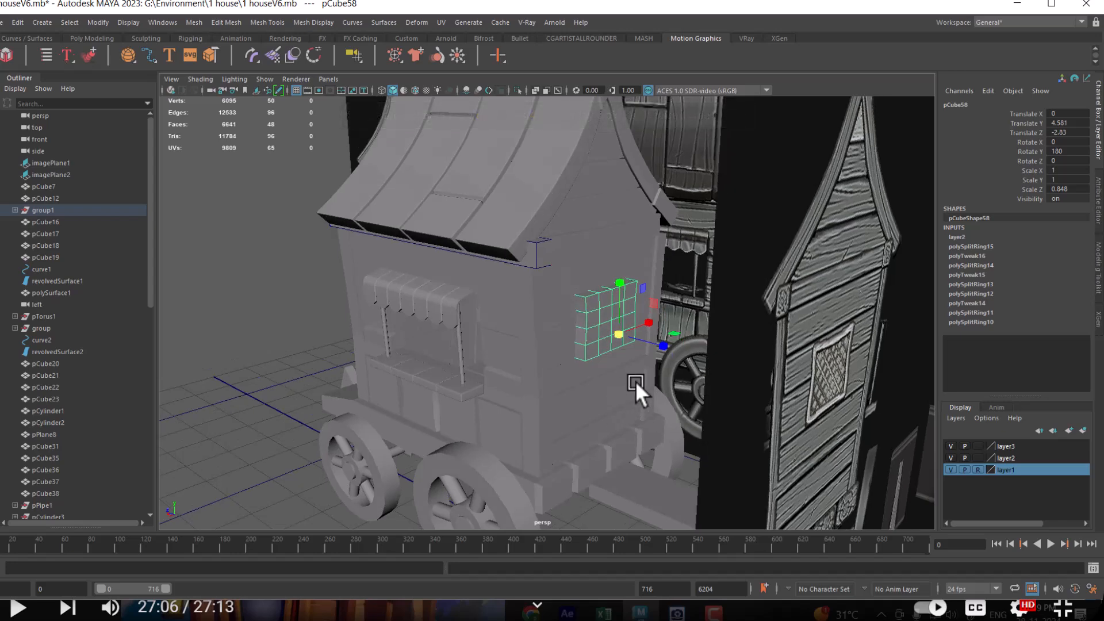
Step: Hide all the house geometry except the window block, keeping the reference image planes visible
{"action": "key", "text": "ctrl+shift+a"}
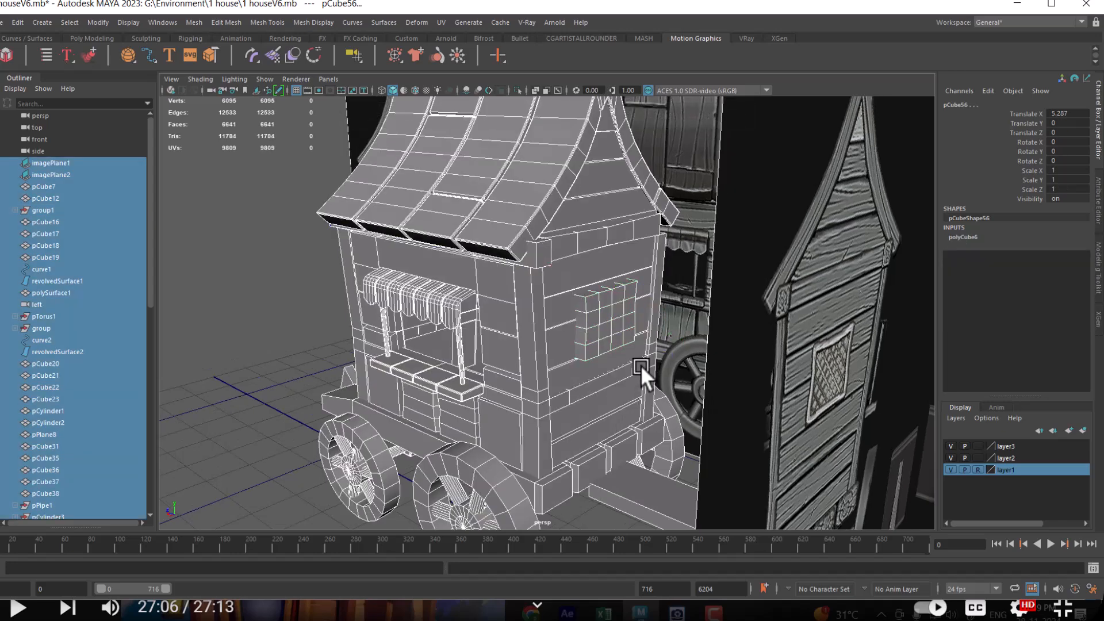
{"action": "left_click", "coordinate": [577, 306]}
{"action": "left_click_drag", "start_coordinate": [595, 306], "coordinate": [478, 268], "text": "alt"}
{"action": "left_click_drag", "start_coordinate": [318, 187], "coordinate": [684, 422]}
{"action": "scroll", "coordinate": [603, 427], "scroll_direction": "up", "scroll_amount": 4}
{"action": "left_click_drag", "start_coordinate": [730, 377], "coordinate": [763, 360], "text": "alt"}
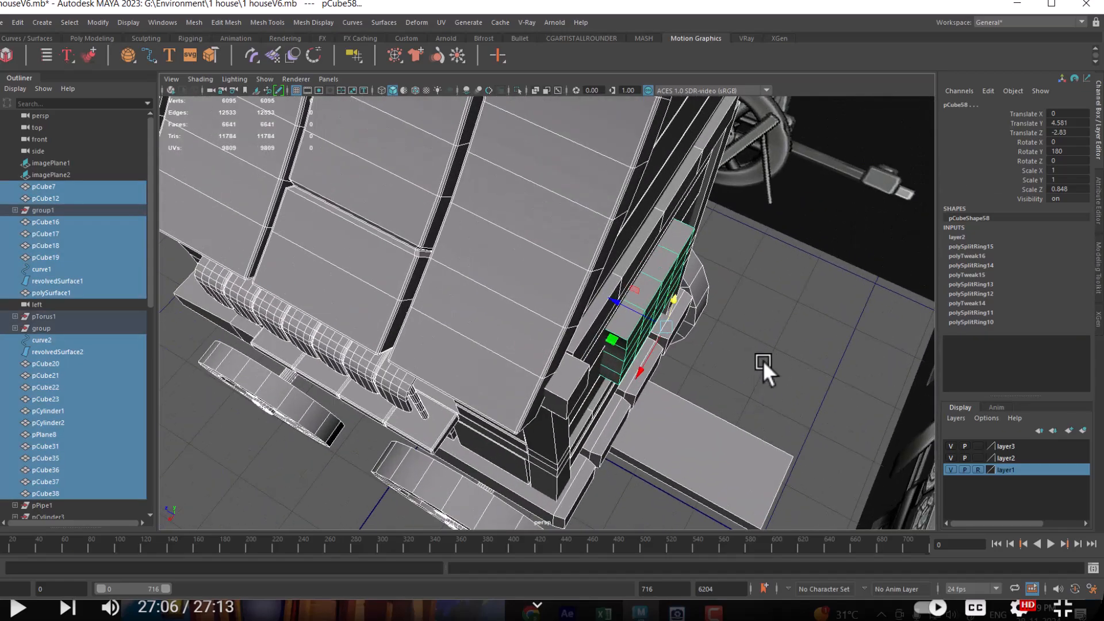
{"action": "left_click", "coordinate": [678, 239]}
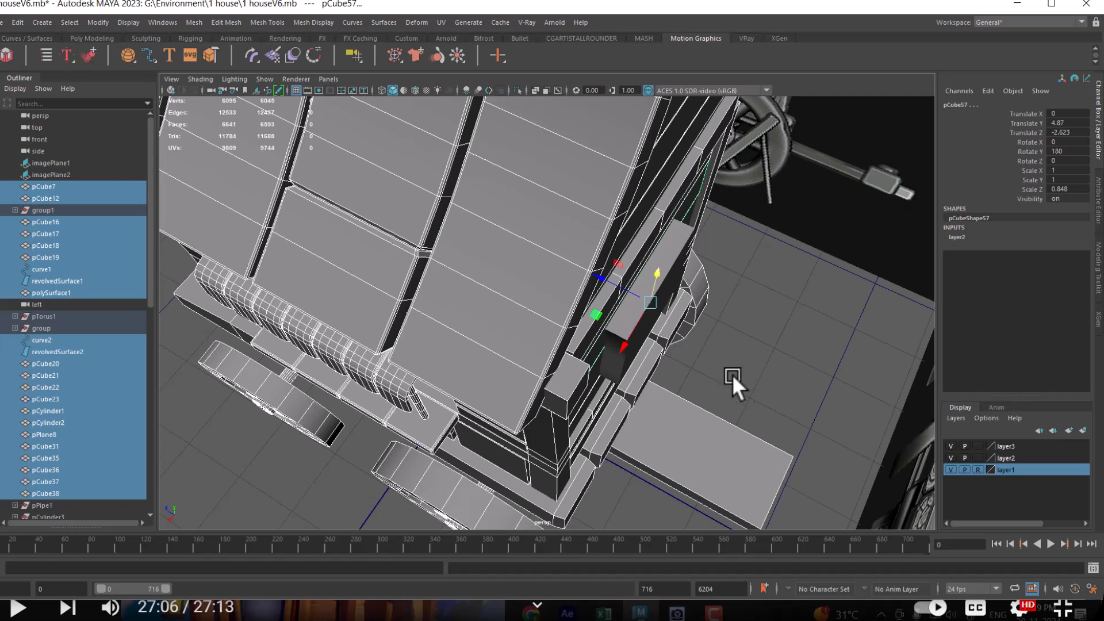
{"action": "key", "text": "h"}
Step: Scale the window block's left column of vertices vertically inward to fit the curved top and bottom of the reference frame
{"action": "left_click_drag", "start_coordinate": [660, 368], "coordinate": [767, 333], "text": "alt"}
{"action": "key", "text": "space"}
{"action": "left_click", "coordinate": [696, 314]}
{"action": "left_click_drag", "start_coordinate": [696, 313], "coordinate": [690, 362]}
{"action": "key", "text": "f"}
{"action": "key", "text": "4"}
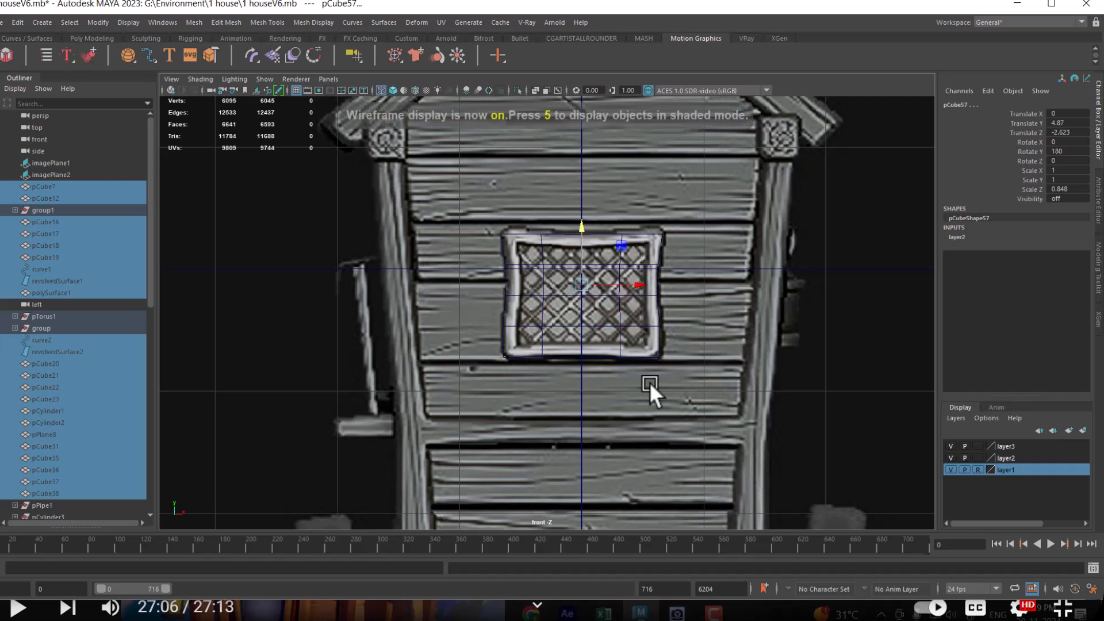
{"action": "scroll", "coordinate": [691, 419], "scroll_direction": "up", "scroll_amount": 5}
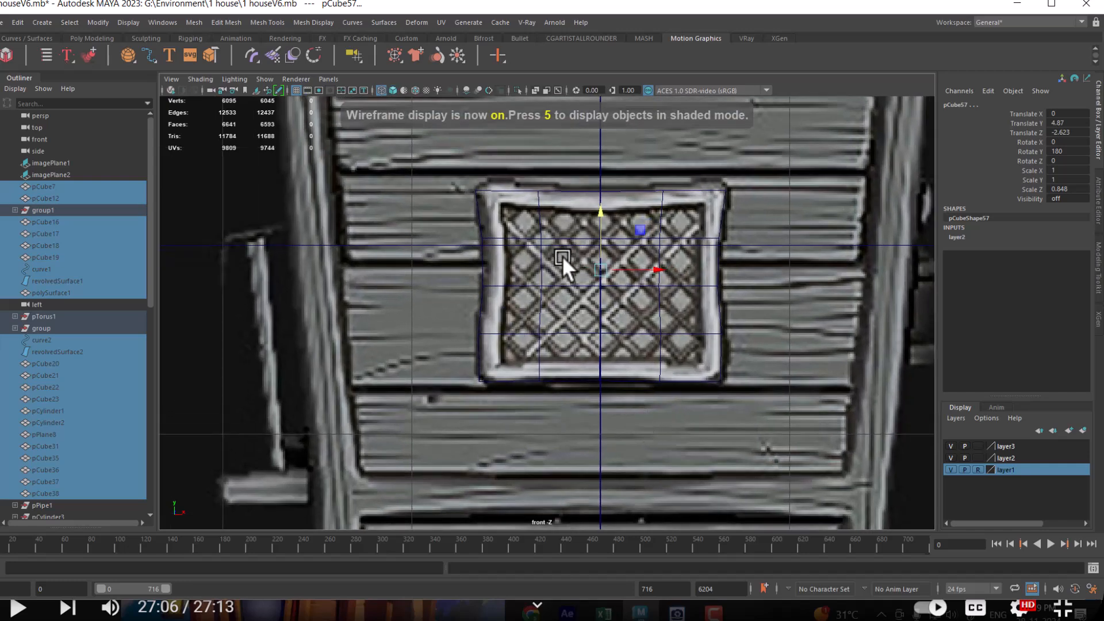
{"action": "scroll", "coordinate": [530, 246], "scroll_direction": "up", "scroll_amount": 2}
{"action": "right_click_drag", "start_coordinate": [550, 204], "coordinate": [559, 167]}
{"action": "left_click", "coordinate": [644, 169]}
{"action": "scroll", "coordinate": [575, 213], "scroll_direction": "up", "scroll_amount": 1}
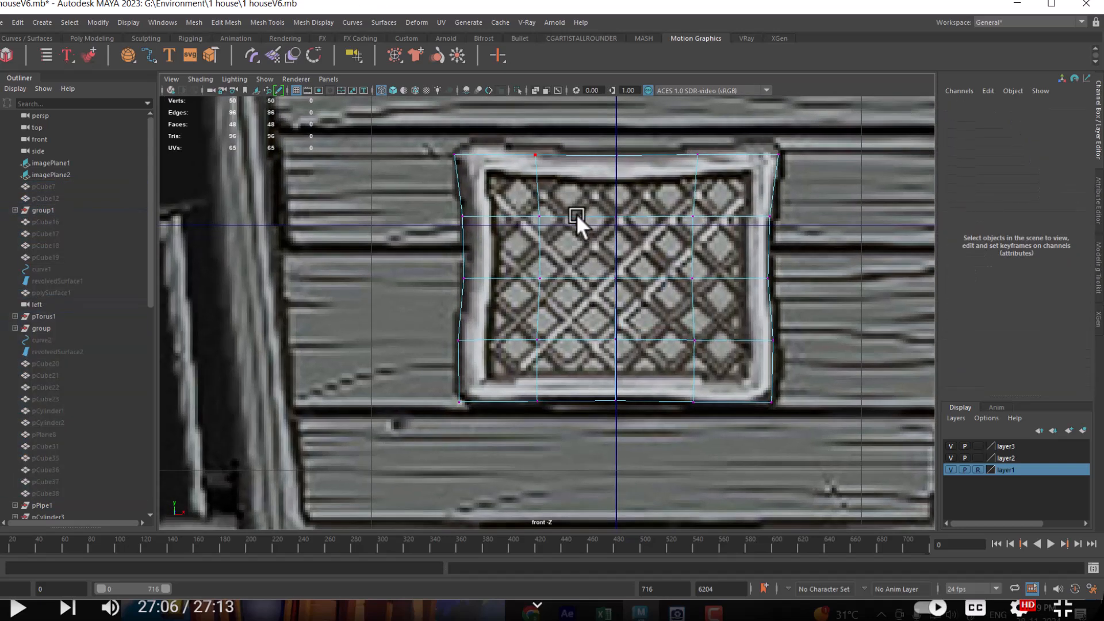
{"action": "left_click_drag", "start_coordinate": [560, 138], "coordinate": [498, 456]}
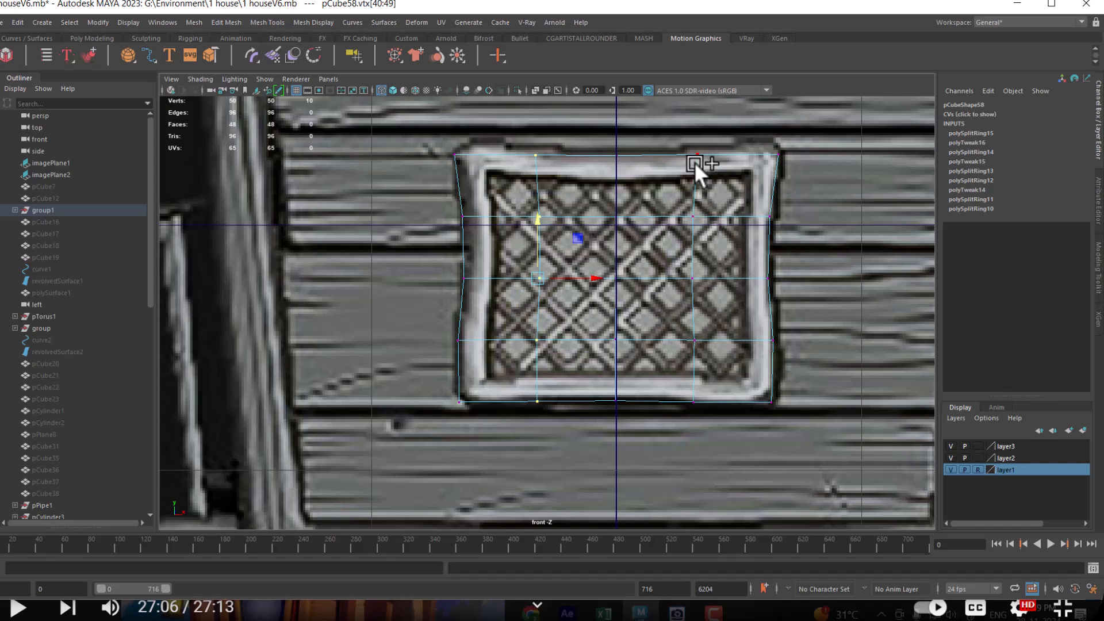
{"action": "key", "text": "r"}
{"action": "left_click_drag", "start_coordinate": [536, 223], "coordinate": [536, 228]}
Step: Scale the window block's centre and right vertex columns slightly in the vertical direction to match the frame's curved outline
{"action": "left_click_drag", "start_coordinate": [635, 137], "coordinate": [595, 330]}
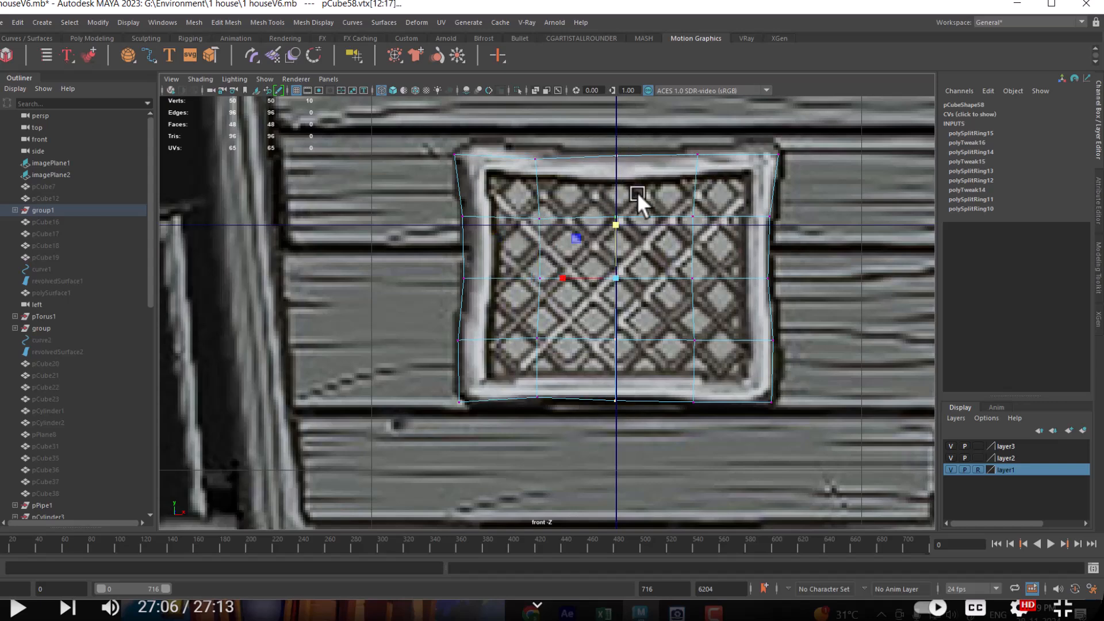
{"action": "left_click_drag", "start_coordinate": [619, 225], "coordinate": [613, 226]}
{"action": "left_click_drag", "start_coordinate": [719, 120], "coordinate": [680, 426]}
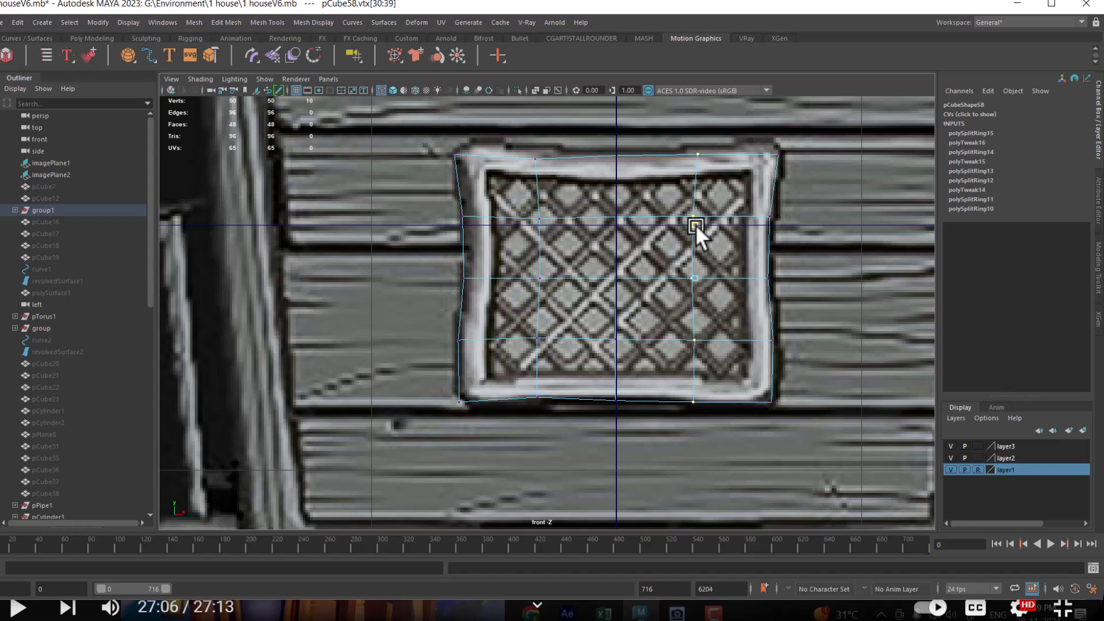
{"action": "left_click_drag", "start_coordinate": [695, 225], "coordinate": [694, 224]}
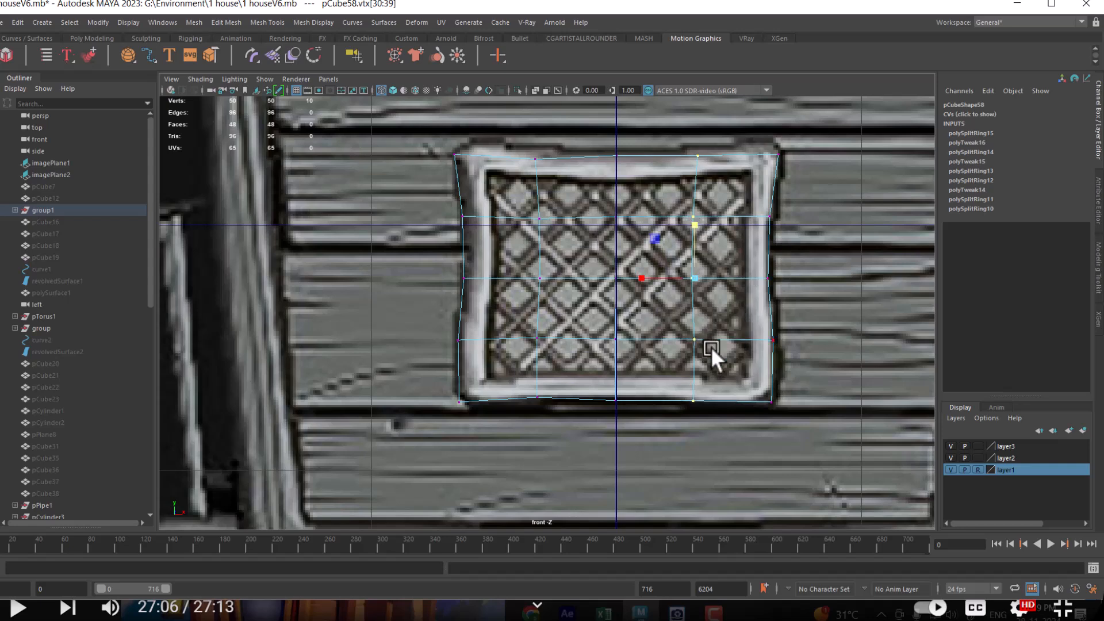
{"action": "scroll", "coordinate": [656, 351], "scroll_direction": "up", "scroll_amount": 1}
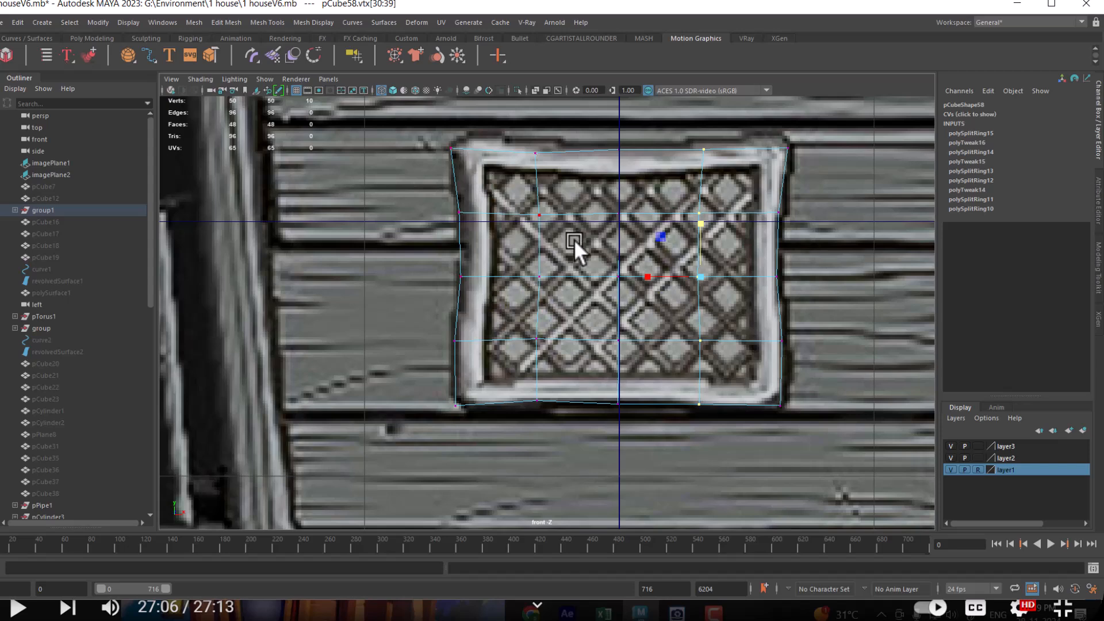
Step: Select all the front and back faces of the window block and display it shaded with textures in perspective
{"action": "right_click_drag", "start_coordinate": [576, 213], "coordinate": [636, 246]}
{"action": "left_click", "coordinate": [602, 293]}
{"action": "left_click_drag", "start_coordinate": [512, 189], "coordinate": [705, 165]}
{"action": "key", "text": "space"}
{"action": "scroll", "coordinate": [620, 311], "scroll_direction": "up", "scroll_amount": 5}
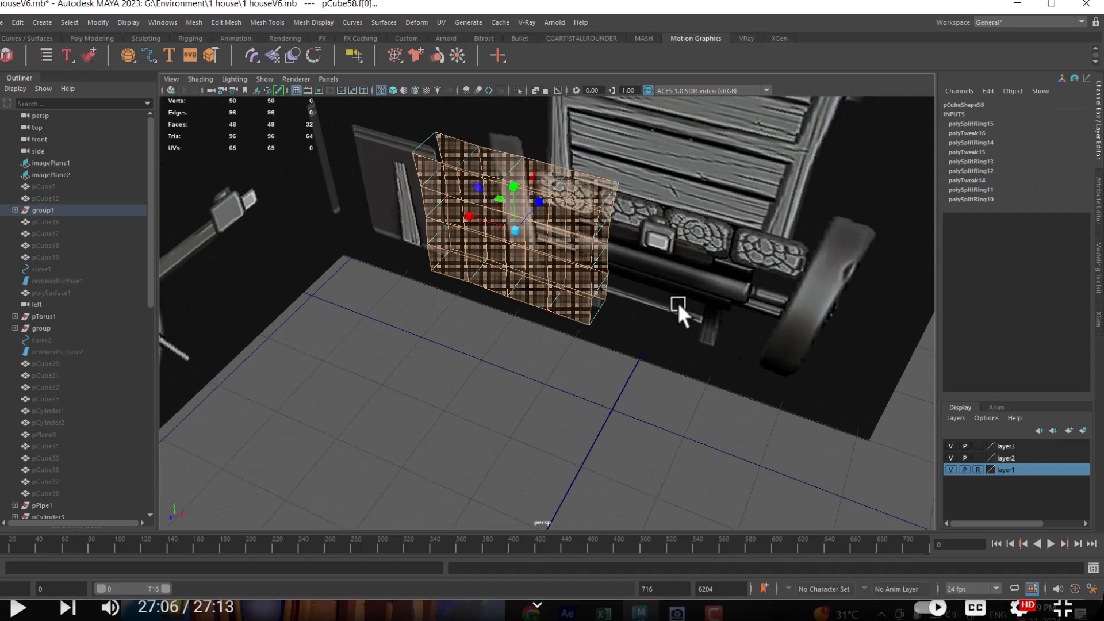
{"action": "key", "text": "6"}
{"action": "left_click_drag", "start_coordinate": [644, 308], "coordinate": [653, 340], "text": "alt"}
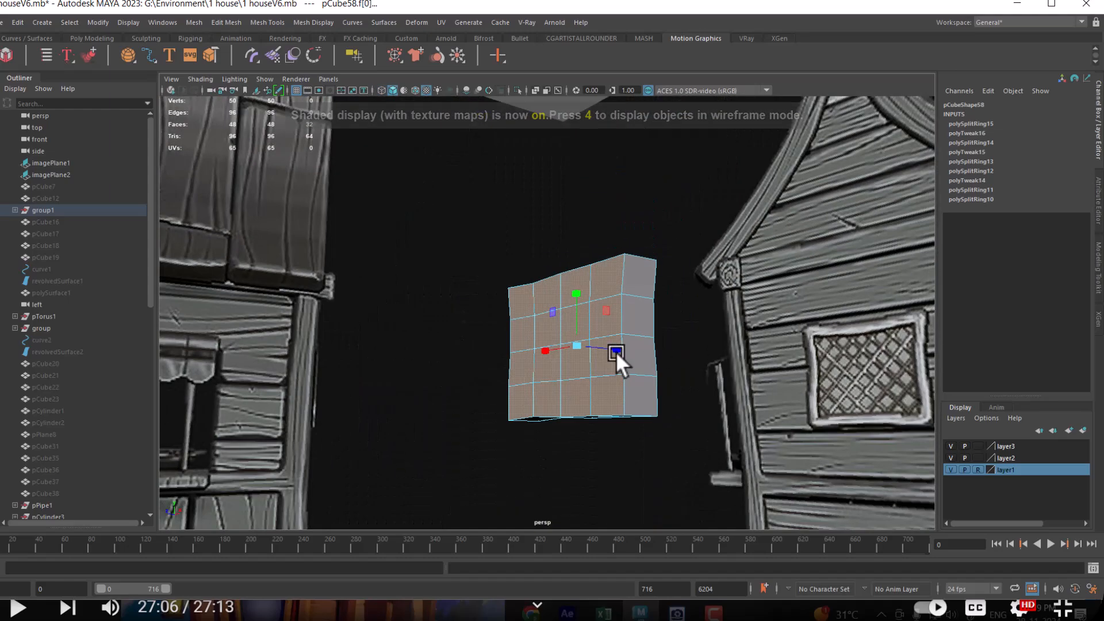
{"action": "left_click_drag", "start_coordinate": [620, 380], "coordinate": [480, 350], "text": "alt"}
{"action": "left_click_drag", "start_coordinate": [440, 243], "coordinate": [640, 235], "text": "alt"}
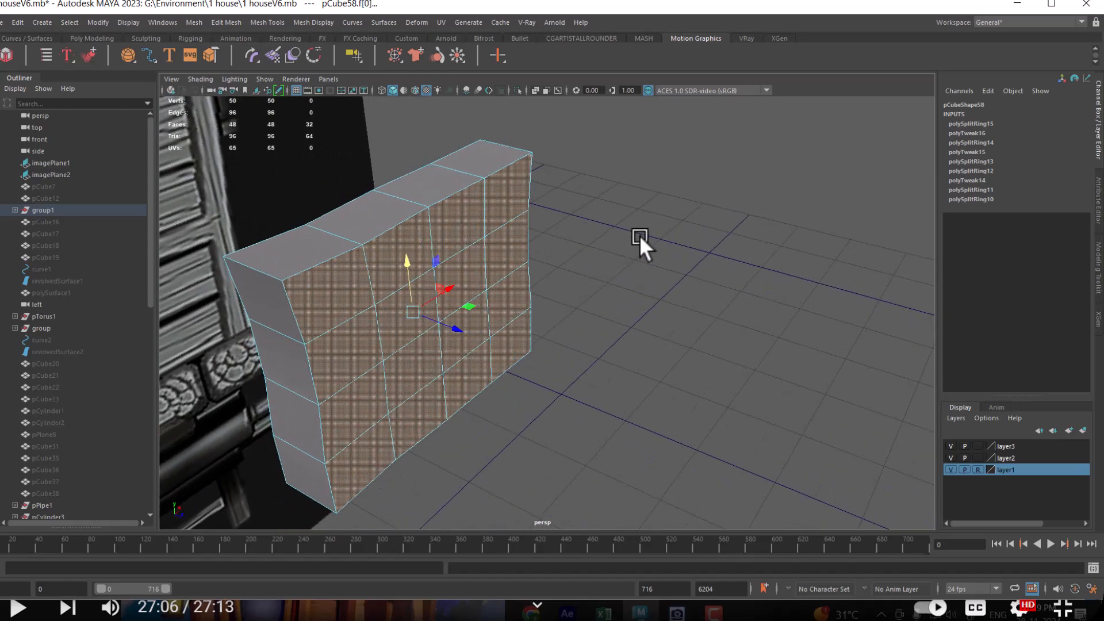
Step: Extrude the selected front and back faces with an offset of 0.1, using the four-view layout with a wireframe front view
{"action": "key", "text": "space"}
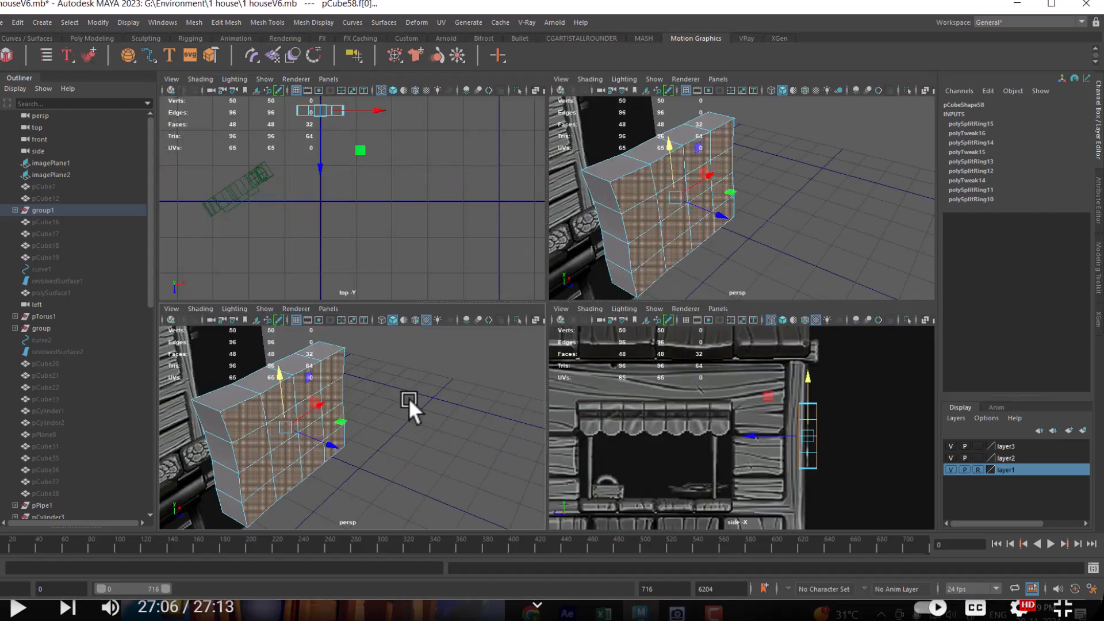
{"action": "key", "text": "space"}
{"action": "left_click_drag", "start_coordinate": [409, 399], "coordinate": [439, 422]}
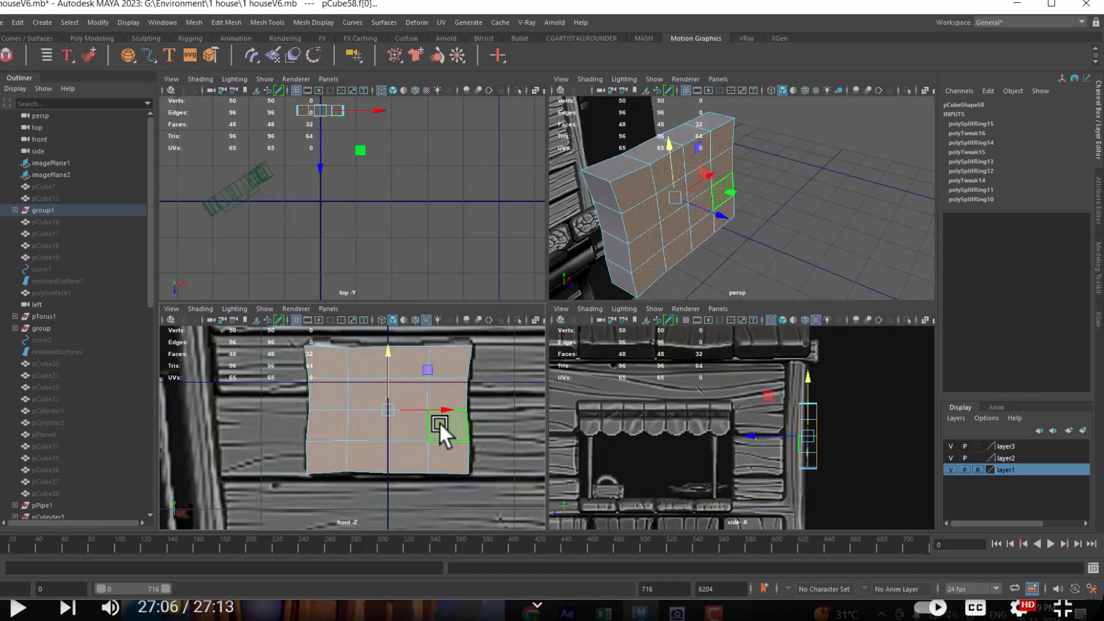
{"action": "key", "text": "4"}
{"action": "key", "text": "4"}
{"action": "left_click_drag", "start_coordinate": [721, 183], "coordinate": [747, 199], "text": "alt"}
{"action": "mouse_move", "coordinate": [747, 199]}
{"action": "right_mouse_down", "text": "shift"}
{"action": "mouse_move", "coordinate": [747, 177]}
{"action": "mouse_move", "coordinate": [743, 216]}
{"action": "right_mouse_up", "text": "shift"}
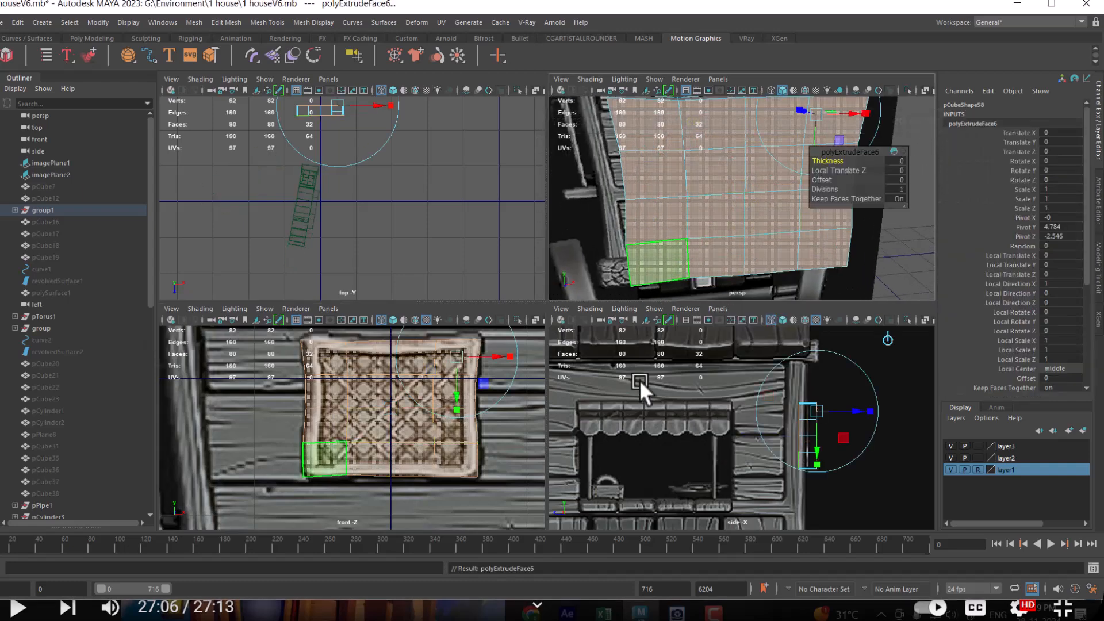
{"action": "left_click_drag", "start_coordinate": [823, 180], "coordinate": [834, 181]}
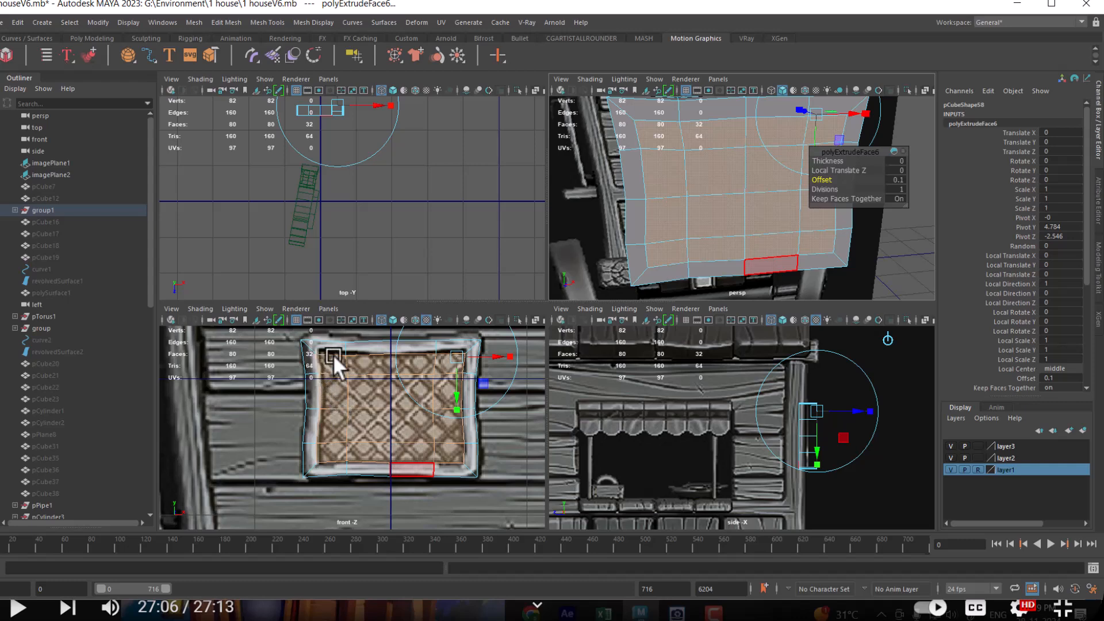
{"action": "left_click_drag", "start_coordinate": [704, 214], "coordinate": [713, 223], "text": "alt"}
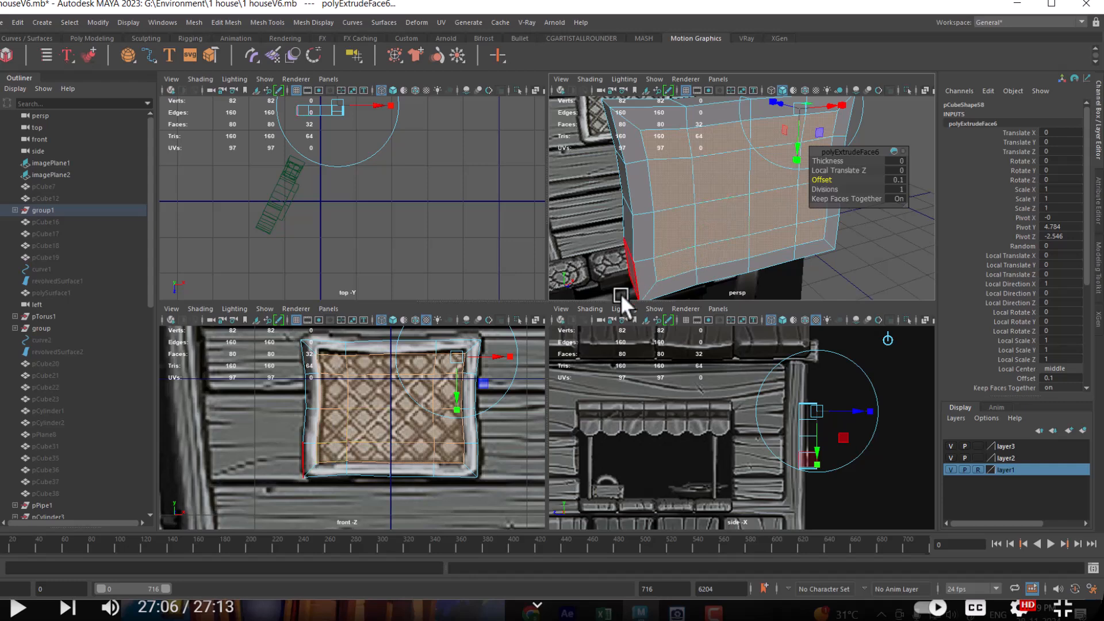
Step: Switch to ACDSee Quick View to examine the wagon house reference images, and return to the Maya model
{"action": "key", "text": "super"}
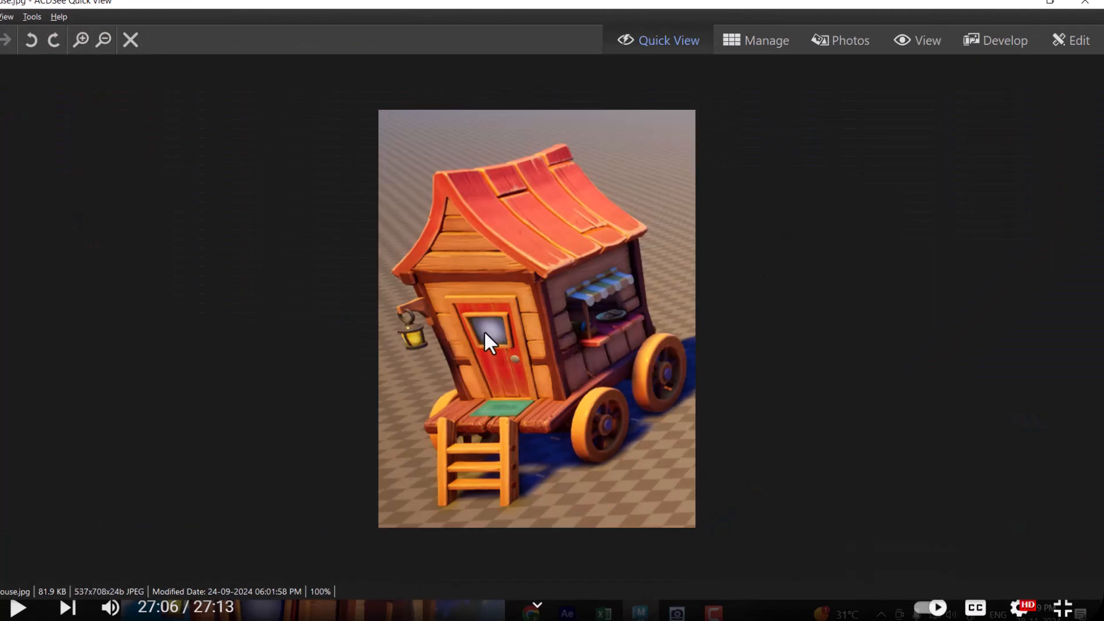
{"action": "scroll", "coordinate": [479, 336], "scroll_direction": "up", "scroll_amount": 2}
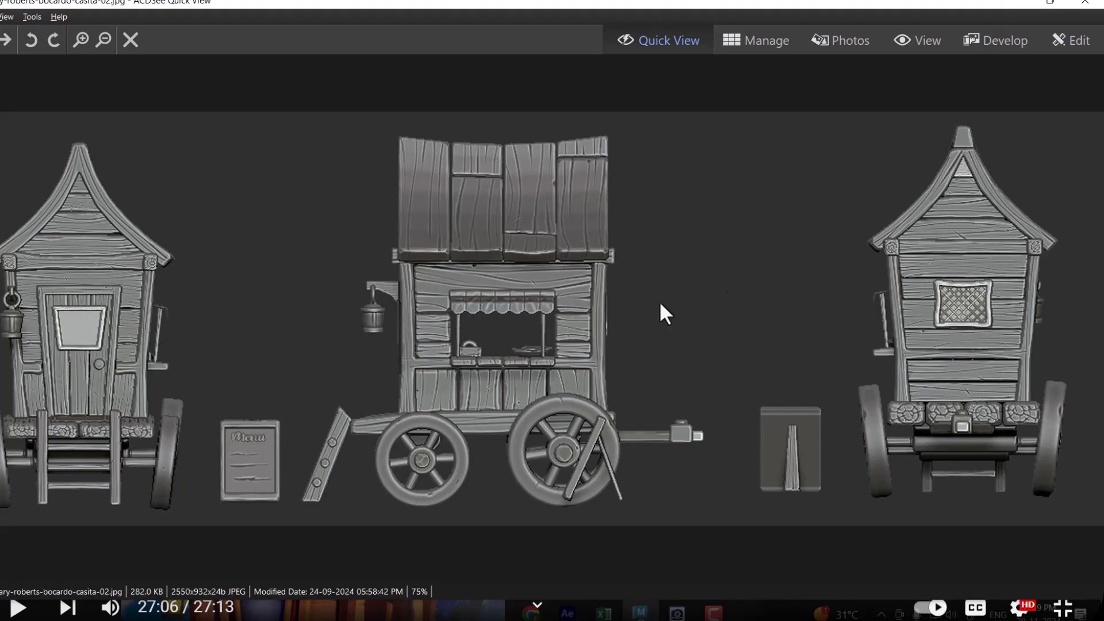
{"action": "scroll", "coordinate": [75, 344], "scroll_direction": "down", "scroll_amount": 1}
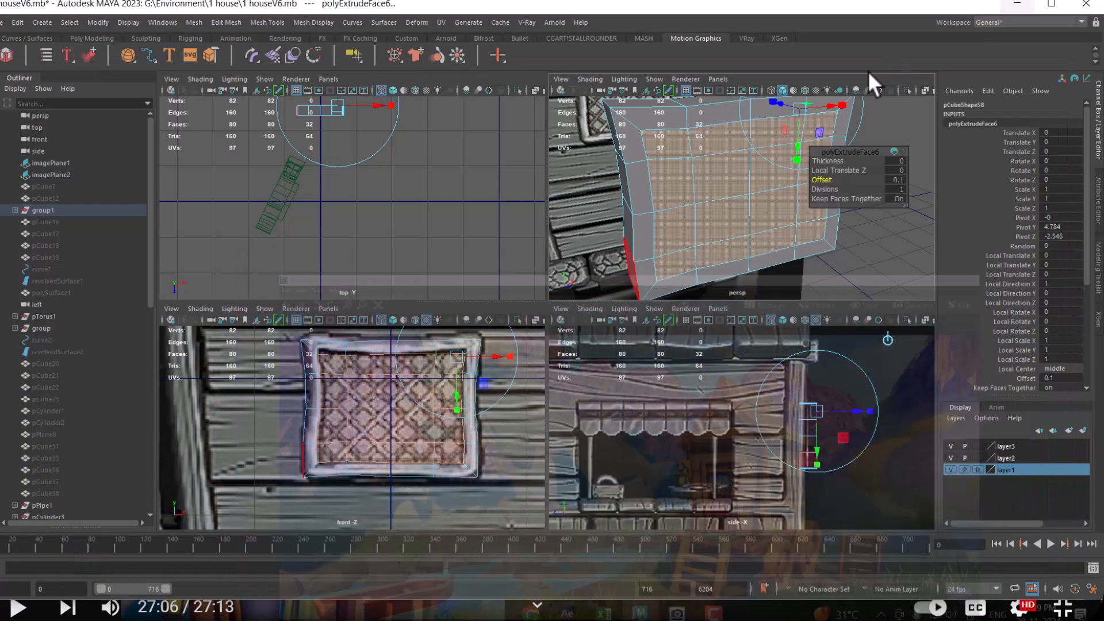
{"action": "left_click", "coordinate": [1027, 6]}
{"action": "left_click_drag", "start_coordinate": [723, 180], "coordinate": [733, 187], "text": "alt"}
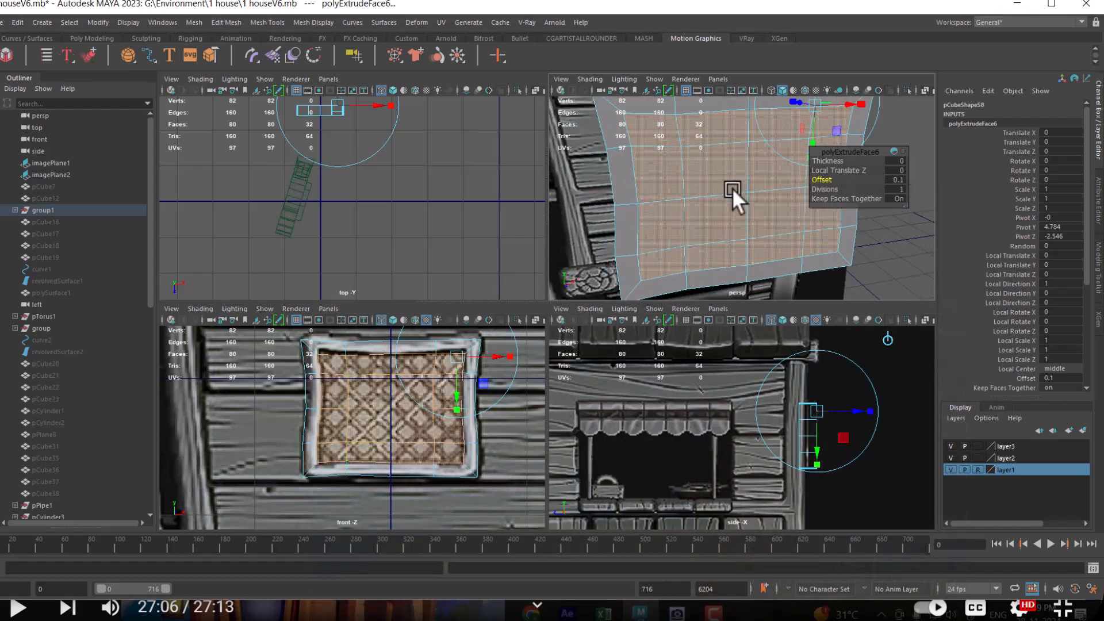
Step: Extrude the window block's selected front and back faces again with Local Translate Z of -0.04 and an offset of 0.03
{"action": "key", "text": "space"}
{"action": "left_click_drag", "start_coordinate": [635, 265], "coordinate": [648, 296], "text": "alt"}
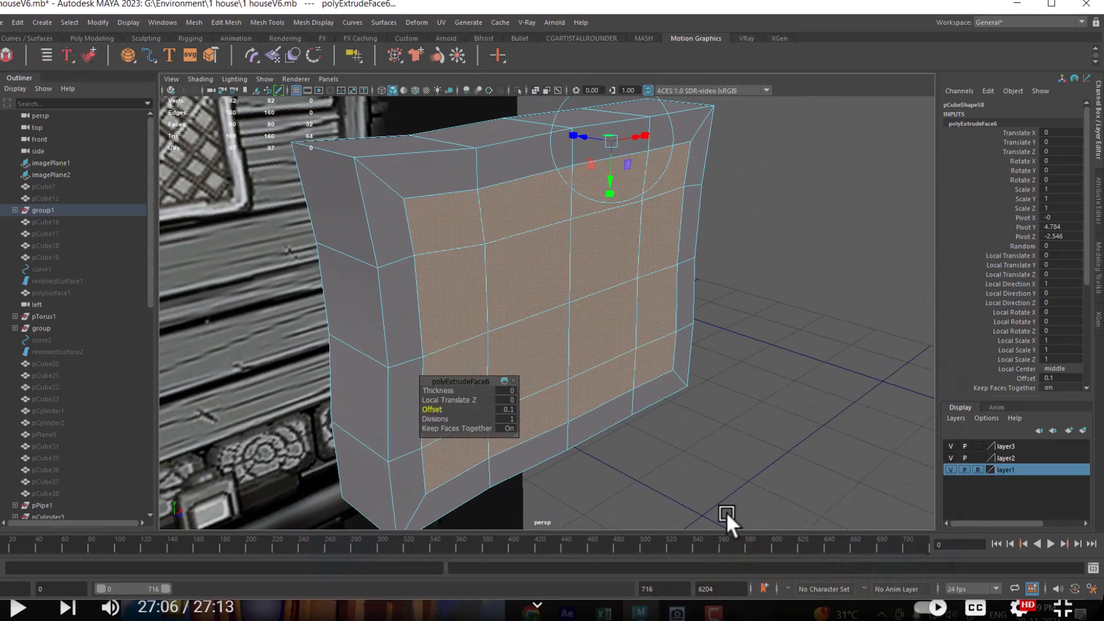
{"action": "key", "text": "space"}
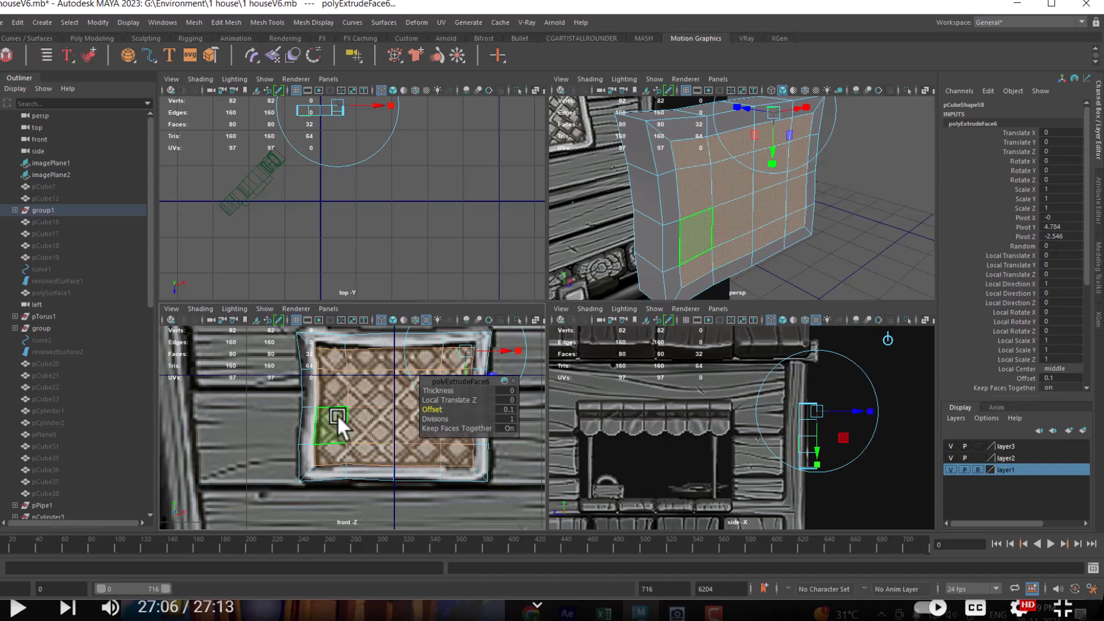
{"action": "right_click", "coordinate": [333, 383], "text": "shift"}
{"action": "left_click", "coordinate": [329, 340]}
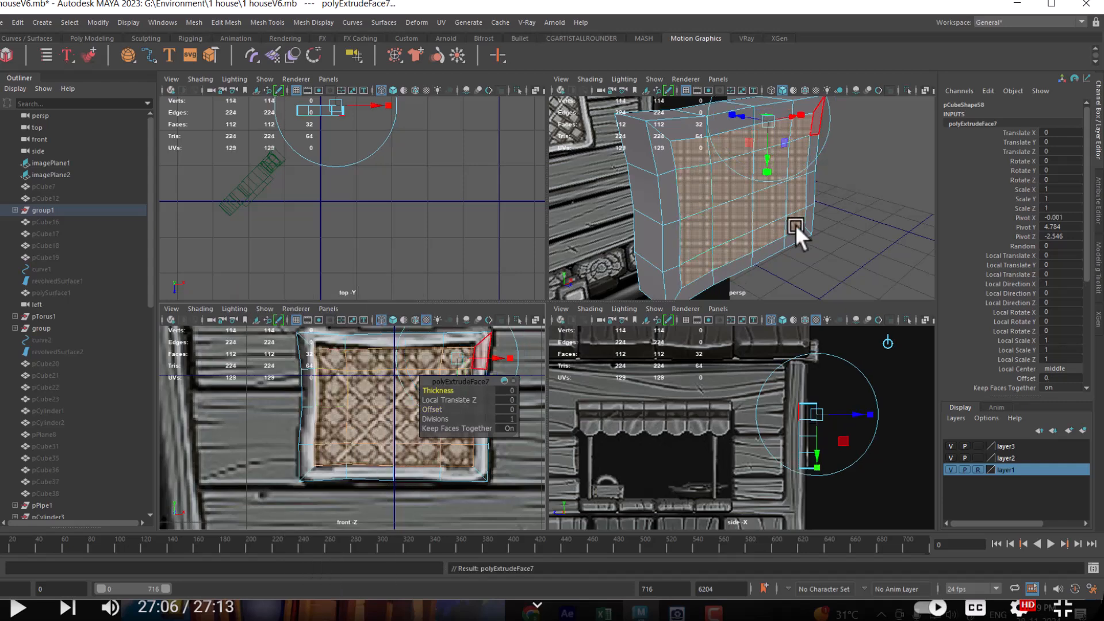
{"action": "right_click_drag", "start_coordinate": [831, 208], "coordinate": [845, 222], "text": "alt"}
{"action": "left_click_drag", "start_coordinate": [850, 168], "coordinate": [850, 170]}
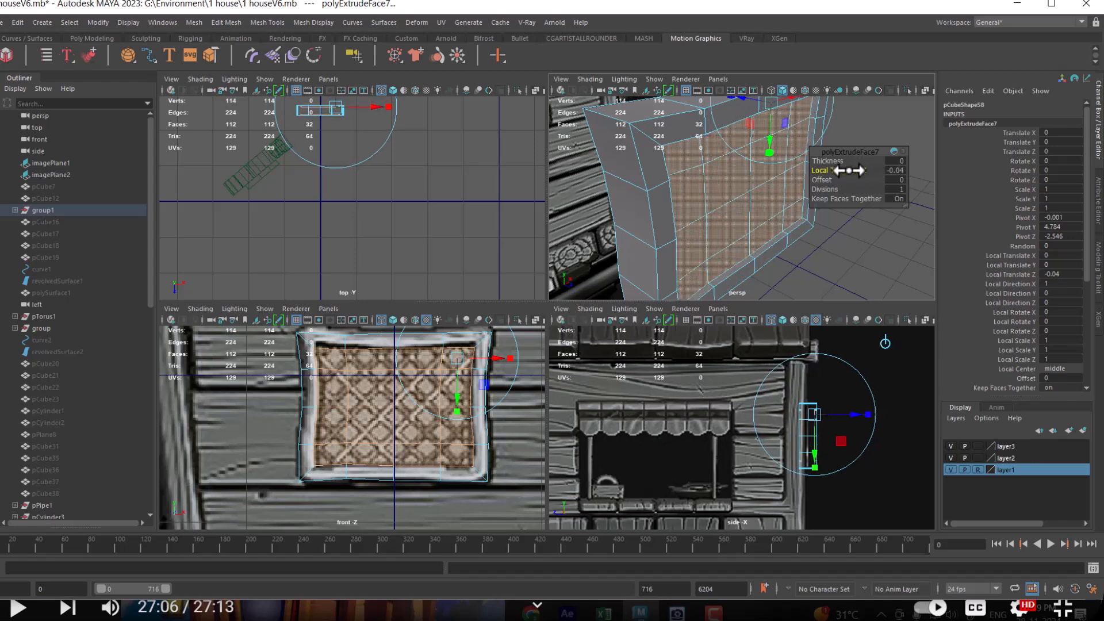
{"action": "scroll", "coordinate": [858, 246], "scroll_direction": "up", "scroll_amount": 5}
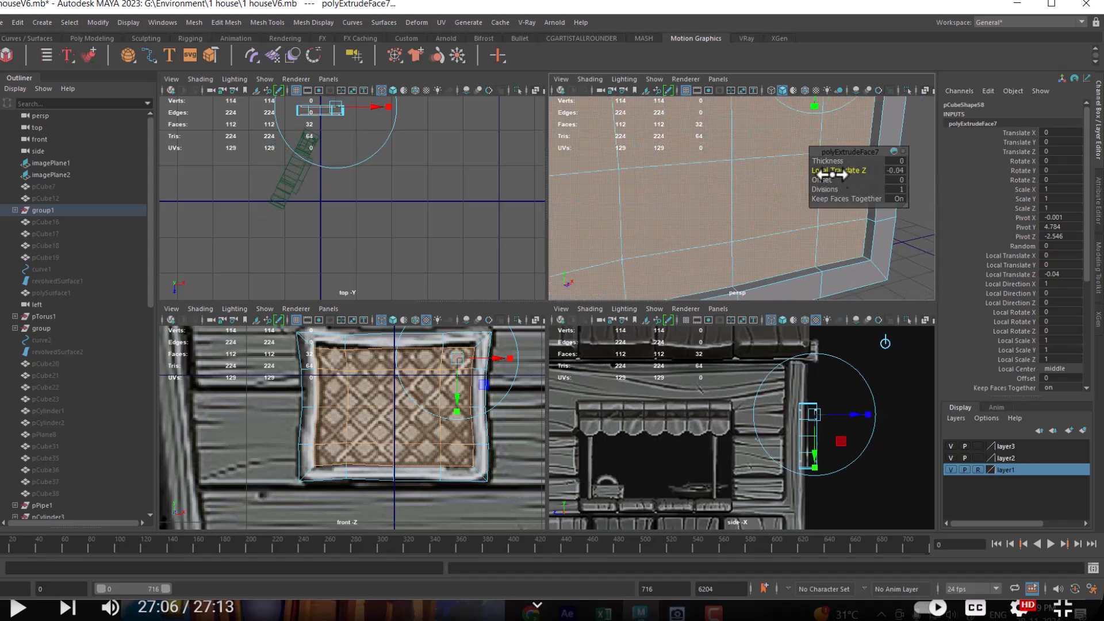
{"action": "left_click_drag", "start_coordinate": [820, 179], "coordinate": [821, 179]}
{"action": "scroll", "coordinate": [751, 236], "scroll_direction": "down", "scroll_amount": 5}
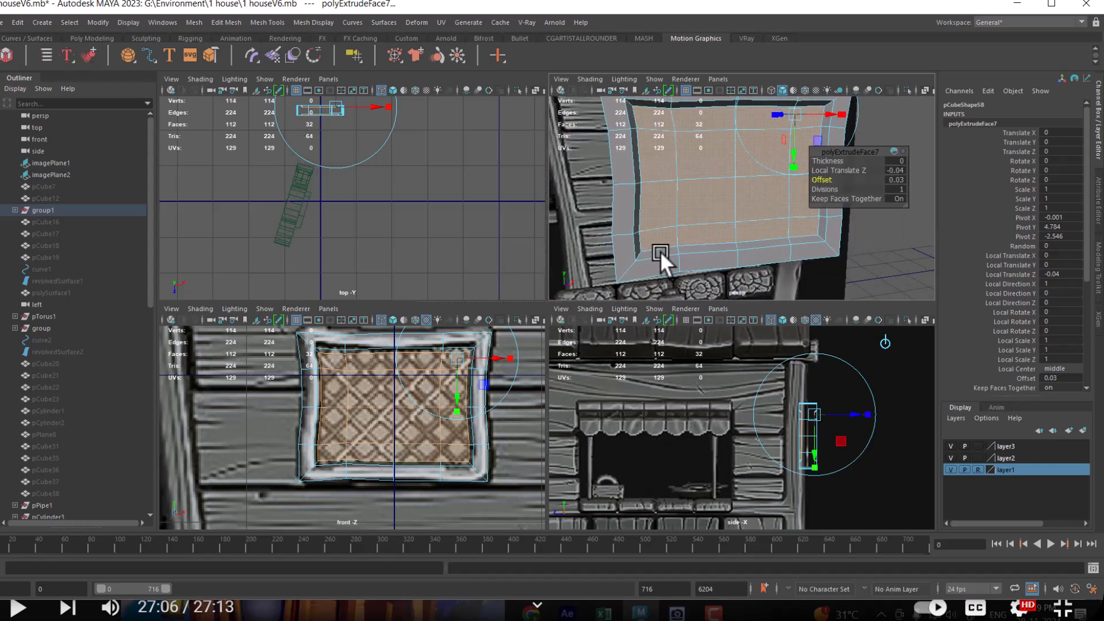
Step: Return to object mode and move the window block toward the rear wall in the side view, to Translate Z -2.719
{"action": "scroll", "coordinate": [429, 448], "scroll_direction": "up", "scroll_amount": 1}
{"action": "key", "text": "w"}
{"action": "scroll", "coordinate": [354, 383], "scroll_direction": "up", "scroll_amount": 2}
{"action": "right_click_drag", "start_coordinate": [355, 386], "coordinate": [430, 213]}
{"action": "left_click_drag", "start_coordinate": [691, 213], "coordinate": [743, 200], "text": "alt"}
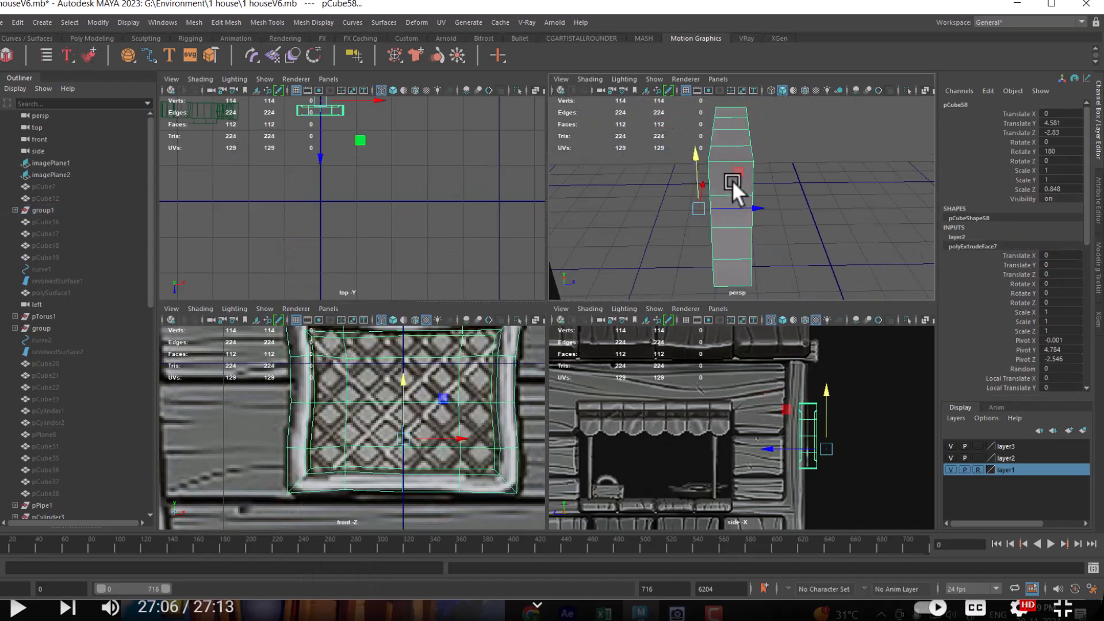
{"action": "middle_click_drag", "start_coordinate": [808, 457], "coordinate": [804, 459], "text": "alt"}
{"action": "scroll", "coordinate": [796, 452], "scroll_direction": "up", "scroll_amount": 3}
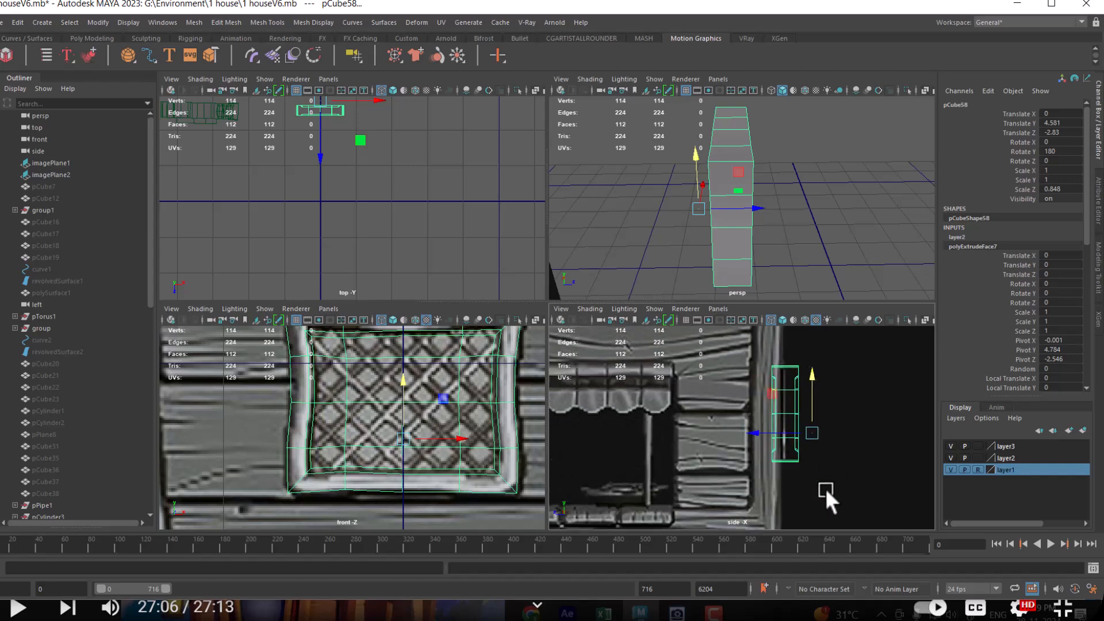
{"action": "left_click", "coordinate": [756, 436]}
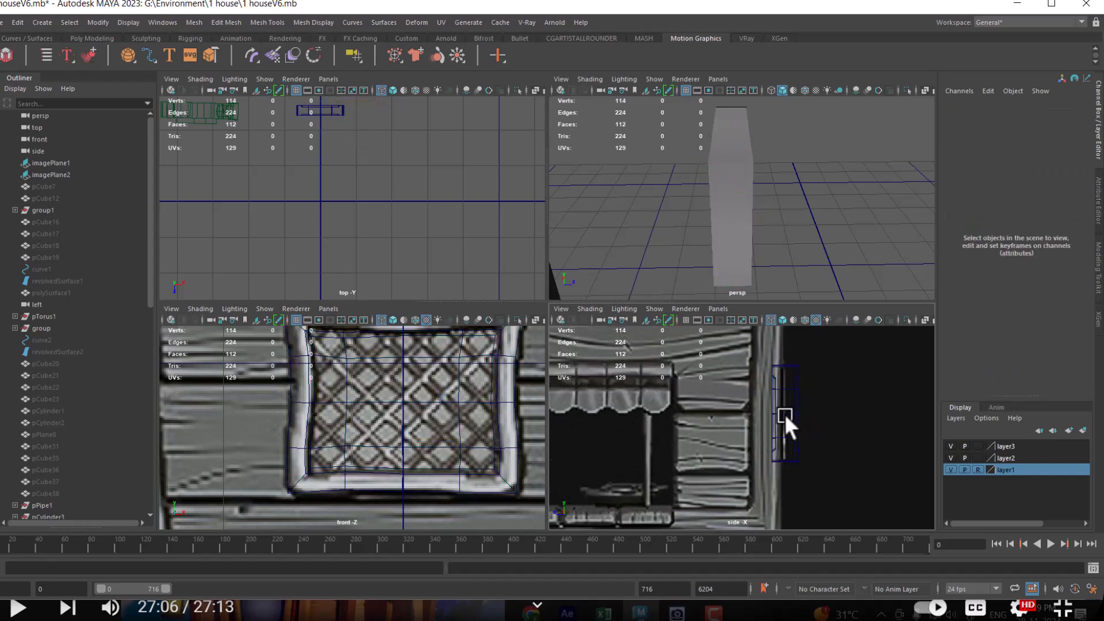
{"action": "left_click", "coordinate": [795, 410]}
{"action": "left_click_drag", "start_coordinate": [761, 431], "coordinate": [750, 430]}
Step: Show all the hidden wagon house parts around the window block
{"action": "left_click_drag", "start_coordinate": [811, 236], "coordinate": [765, 188], "text": "alt"}
{"action": "left_click_drag", "start_coordinate": [809, 220], "coordinate": [661, 205], "text": "alt"}
{"action": "key", "text": "ctrl+shift+h"}
{"action": "right_click_drag", "start_coordinate": [661, 206], "coordinate": [816, 254], "text": "alt"}
{"action": "left_click_drag", "start_coordinate": [816, 254], "coordinate": [948, 235], "text": "alt"}
{"action": "left_click_drag", "start_coordinate": [849, 224], "coordinate": [848, 250], "text": "alt"}
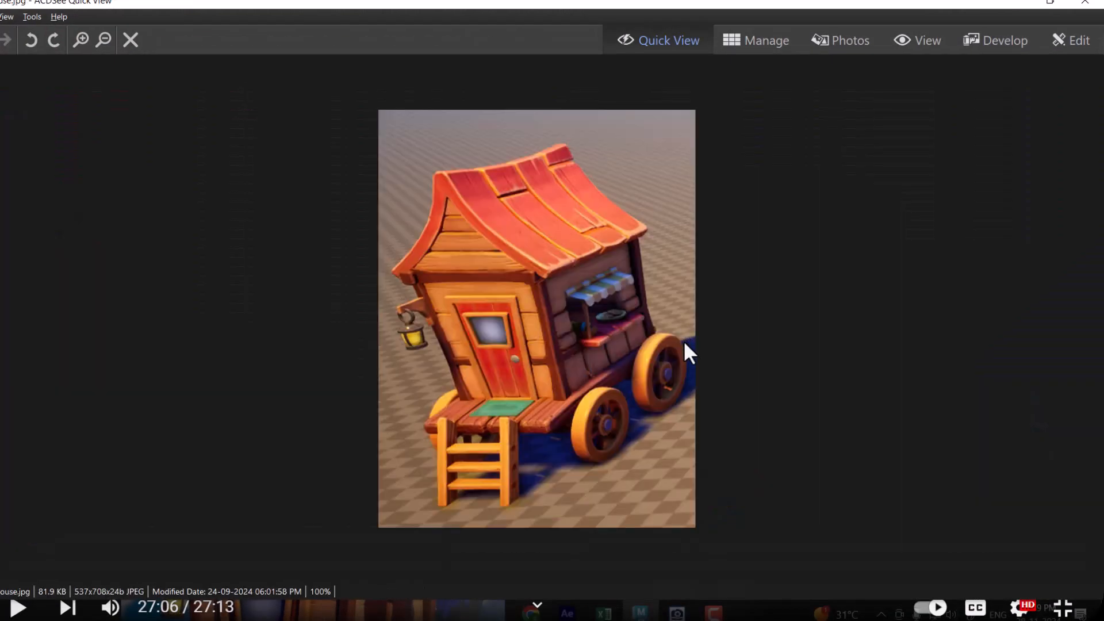
Step: Compare the wagon house reference images in ACDSee Quick View, and return to the Maya model
{"action": "scroll", "coordinate": [685, 348], "scroll_direction": "down", "scroll_amount": 2}
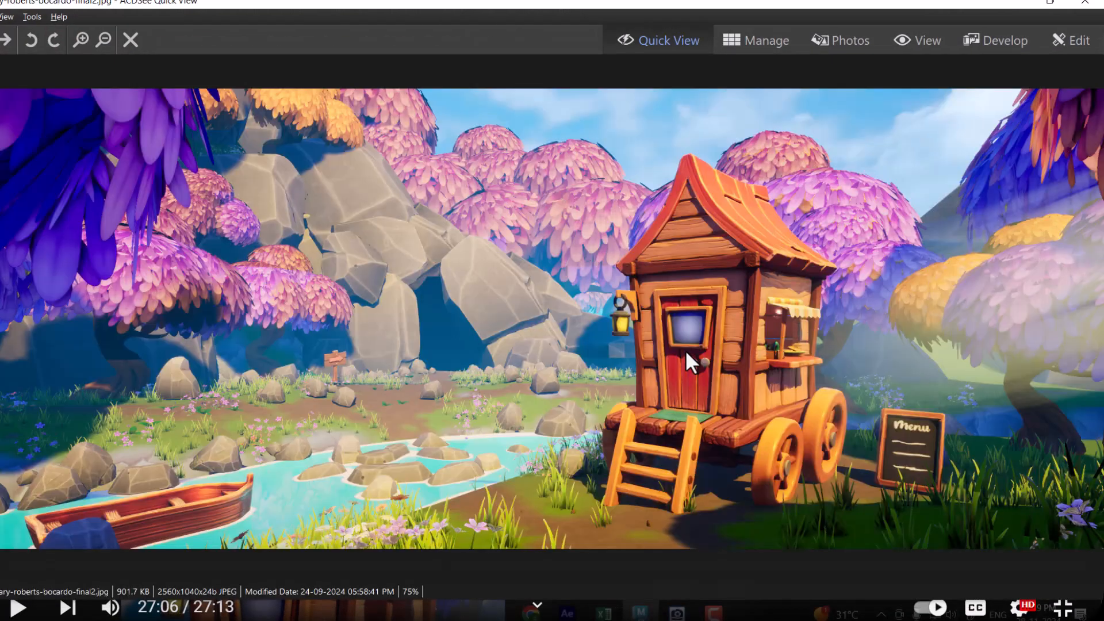
{"action": "scroll", "coordinate": [686, 354], "scroll_direction": "up", "scroll_amount": 2}
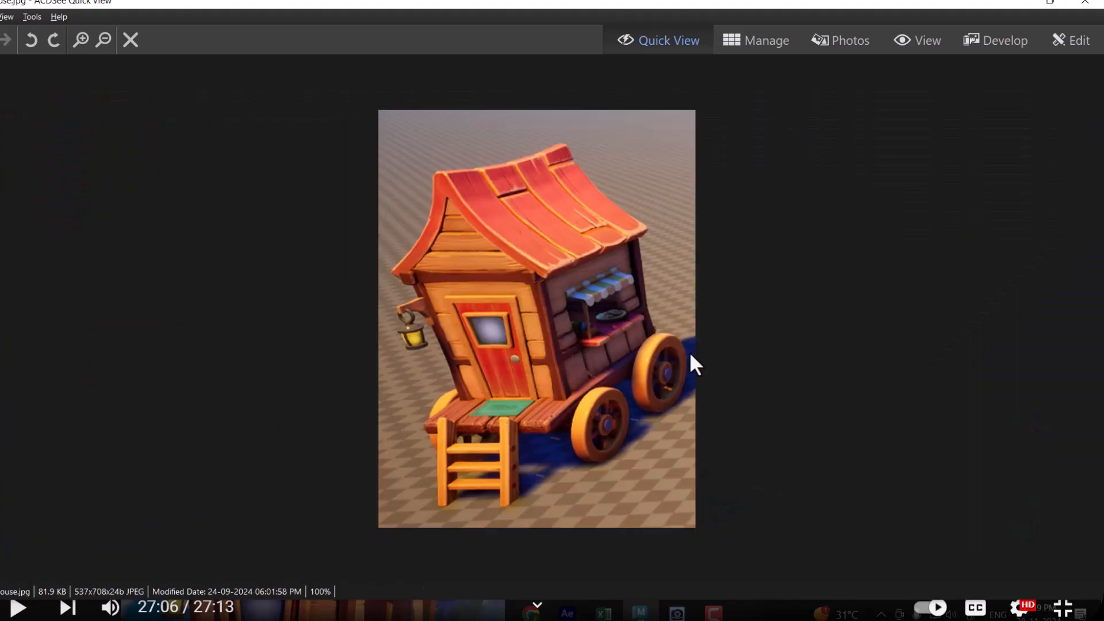
{"action": "left_click", "coordinate": [1022, 5]}
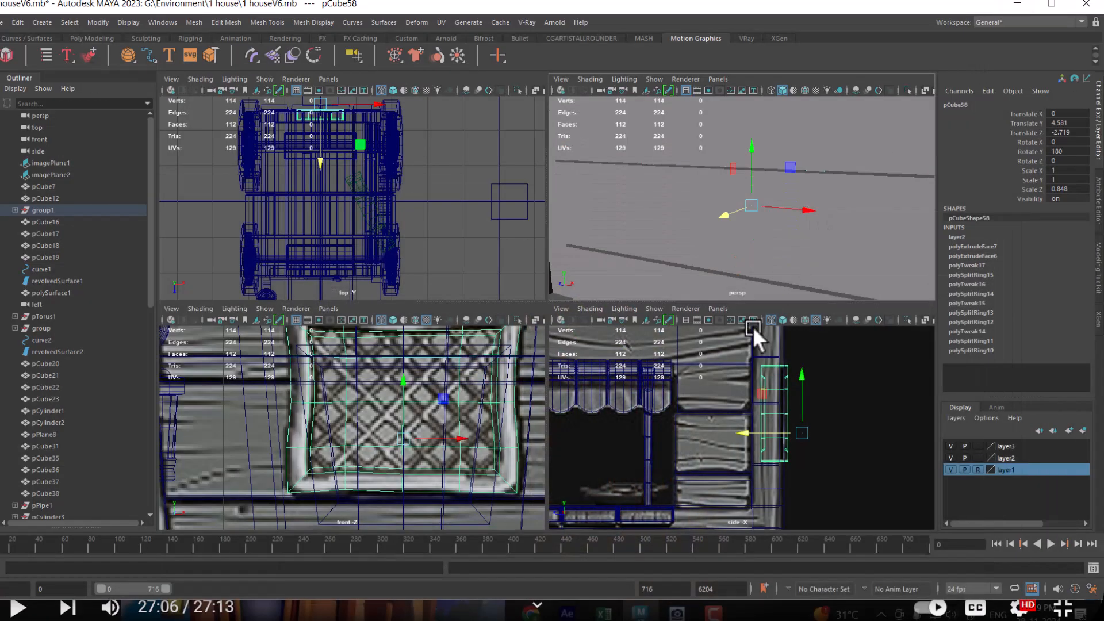
Step: Move the window block's wall-side vertices deeper into the rear wall in the side view, and return to object mode
{"action": "mouse_move", "coordinate": [802, 223]}
{"action": "left_mouse_down", "text": "alt"}
{"action": "mouse_move", "coordinate": [794, 209]}
{"action": "mouse_move", "coordinate": [706, 198]}
{"action": "mouse_move", "coordinate": [842, 192]}
{"action": "mouse_move", "coordinate": [710, 209]}
{"action": "mouse_move", "coordinate": [798, 204]}
{"action": "left_mouse_up", "text": "alt"}
{"action": "scroll", "coordinate": [785, 204], "scroll_direction": "down", "scroll_amount": 4}
{"action": "left_click_drag", "start_coordinate": [862, 129], "coordinate": [843, 213], "text": "alt"}
{"action": "scroll", "coordinate": [833, 423], "scroll_direction": "down", "scroll_amount": 2}
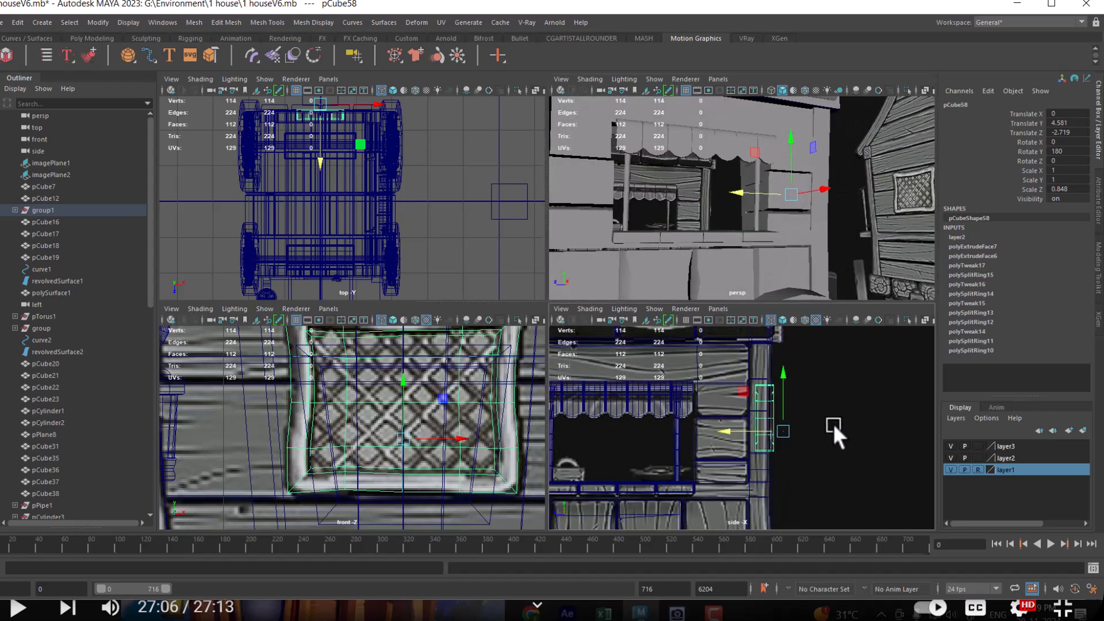
{"action": "right_click_drag", "start_coordinate": [832, 399], "coordinate": [777, 261]}
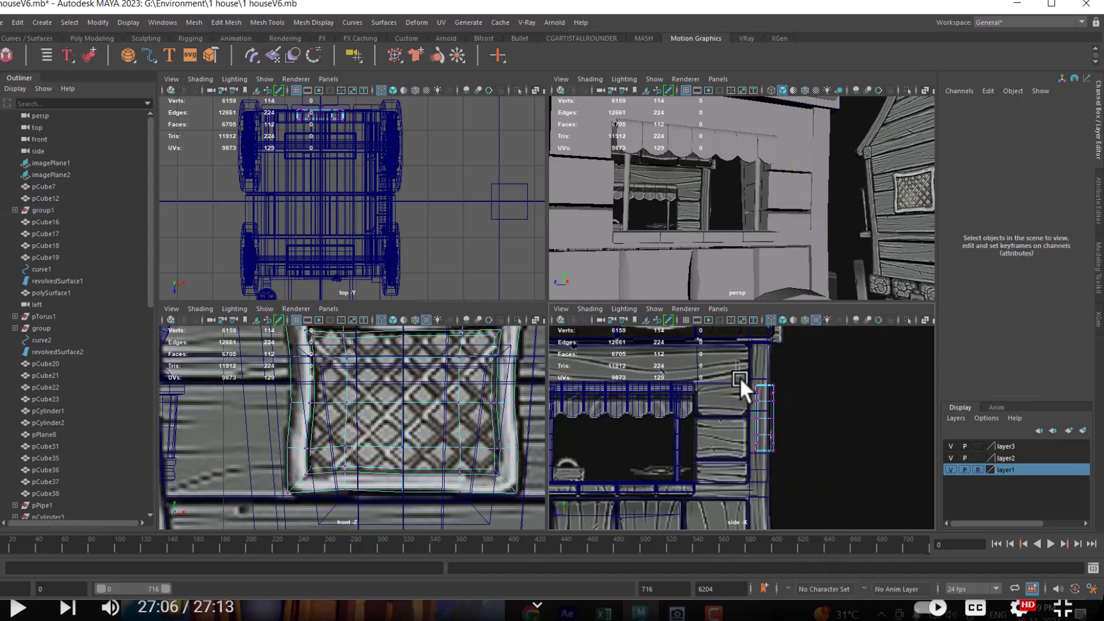
{"action": "left_click_drag", "start_coordinate": [757, 479], "coordinate": [759, 479]}
{"action": "scroll", "coordinate": [790, 443], "scroll_direction": "up", "scroll_amount": 2}
{"action": "left_click_drag", "start_coordinate": [826, 236], "coordinate": [872, 219], "text": "alt"}
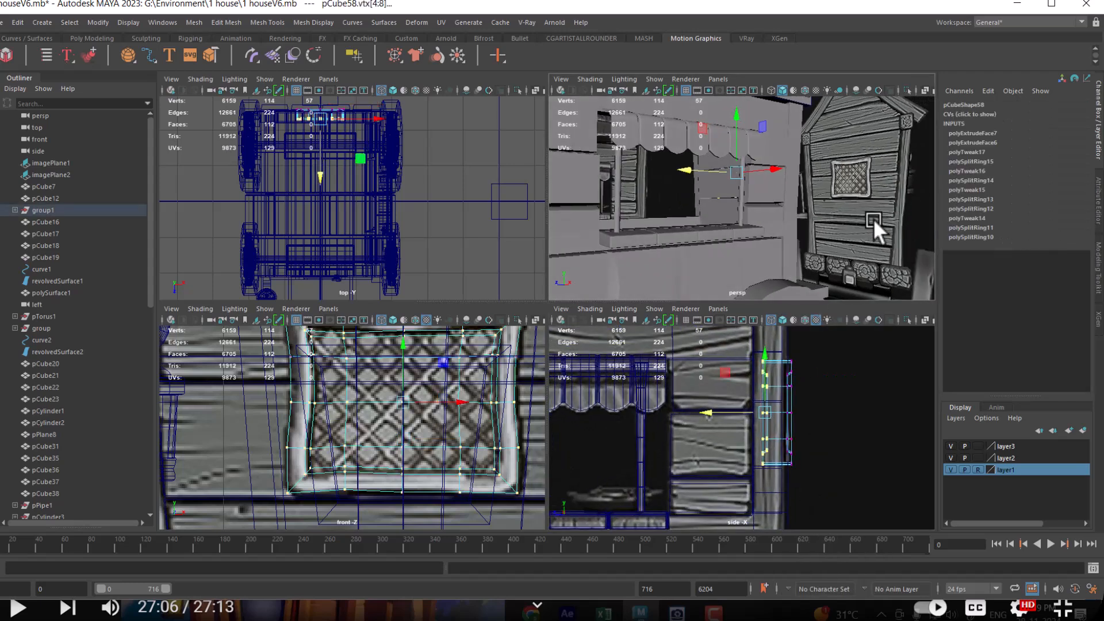
{"action": "left_click_drag", "start_coordinate": [715, 412], "coordinate": [699, 415]}
{"action": "left_click_drag", "start_coordinate": [805, 221], "coordinate": [767, 292], "text": "alt"}
{"action": "left_click_drag", "start_coordinate": [768, 174], "coordinate": [748, 240], "text": "alt"}
{"action": "right_click_drag", "start_coordinate": [780, 210], "coordinate": [827, 195]}
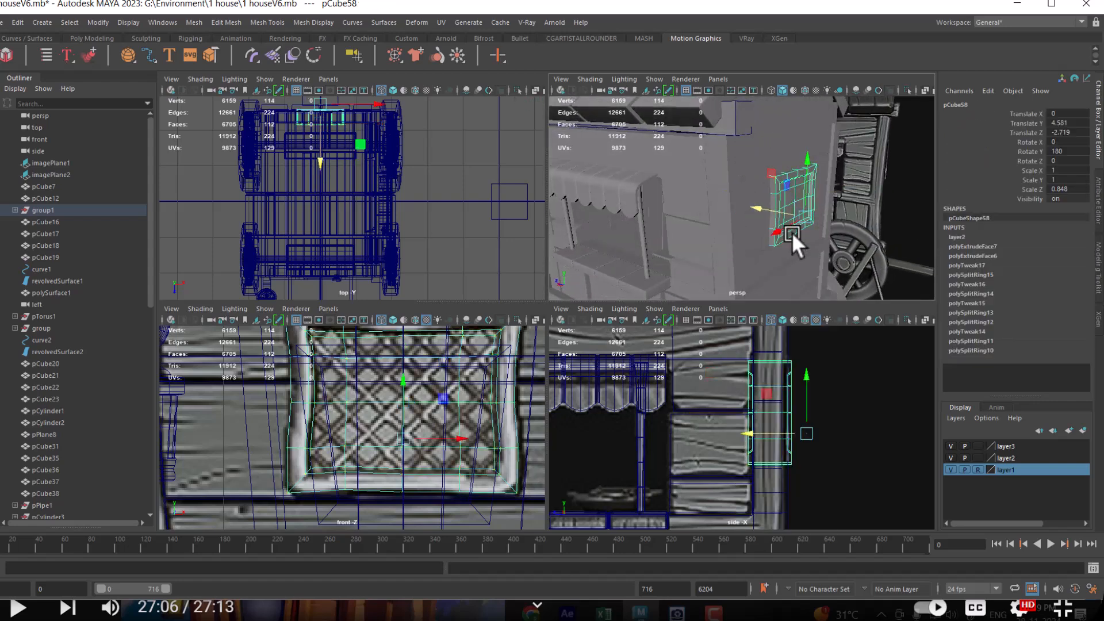
Step: Examine the window block's fit on the rear wall in perspective and against the reference image in the front view
{"action": "left_click_drag", "start_coordinate": [835, 254], "coordinate": [805, 216], "text": "alt"}
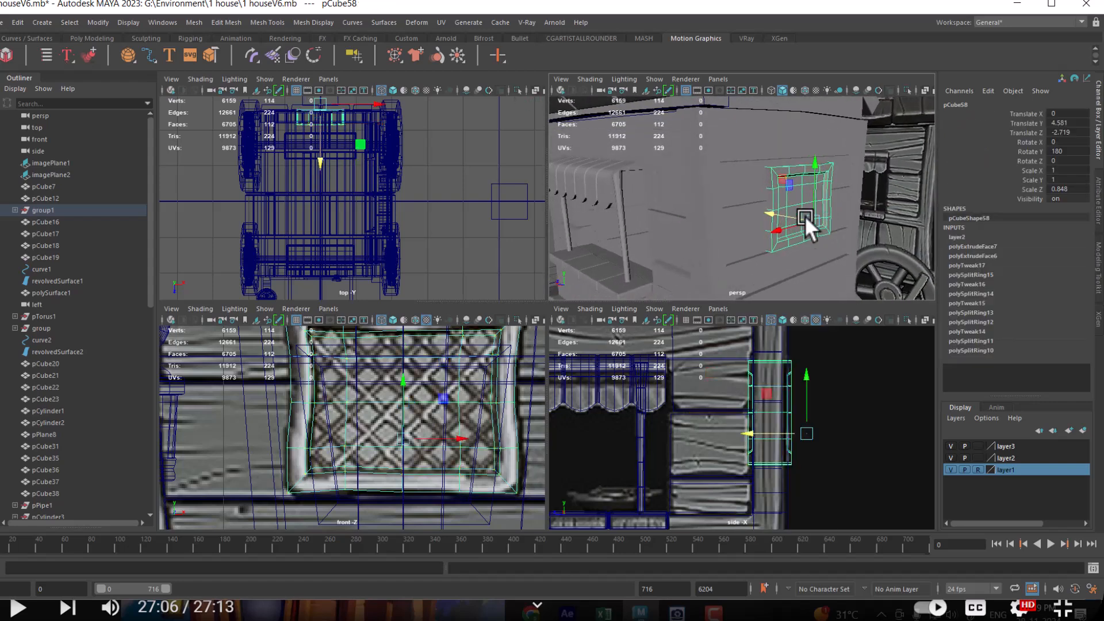
{"action": "left_click_drag", "start_coordinate": [765, 274], "coordinate": [810, 193], "text": "alt"}
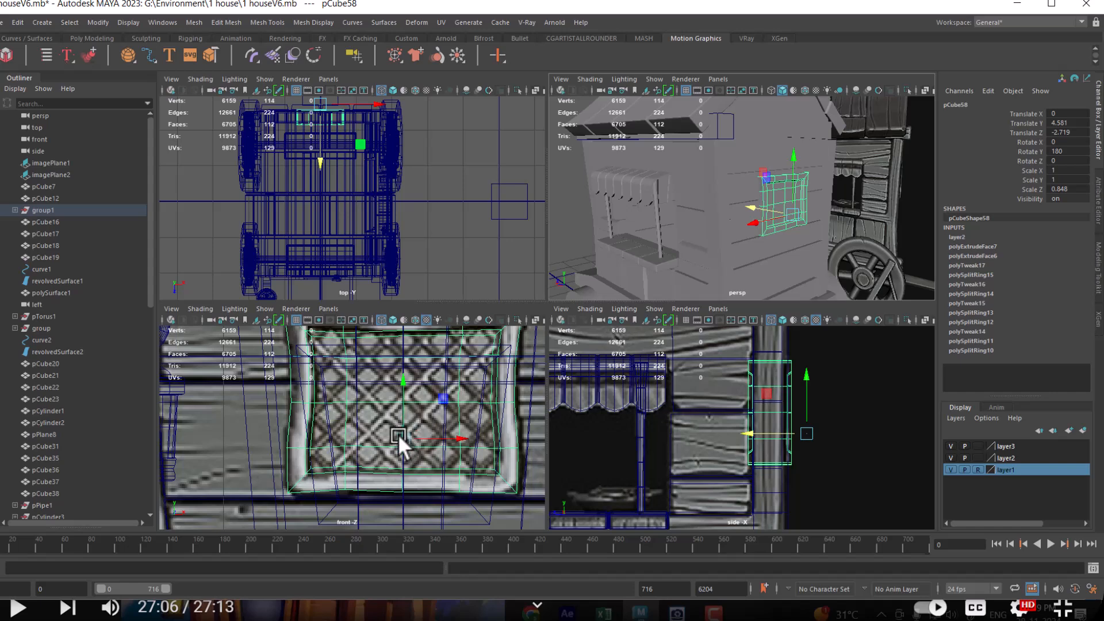
{"action": "scroll", "coordinate": [425, 439], "scroll_direction": "down", "scroll_amount": 6}
{"action": "scroll", "coordinate": [436, 456], "scroll_direction": "up", "scroll_amount": 2}
{"action": "middle_click_drag", "start_coordinate": [429, 431], "coordinate": [462, 430], "text": "alt"}
{"action": "scroll", "coordinate": [461, 419], "scroll_direction": "up", "scroll_amount": 1}
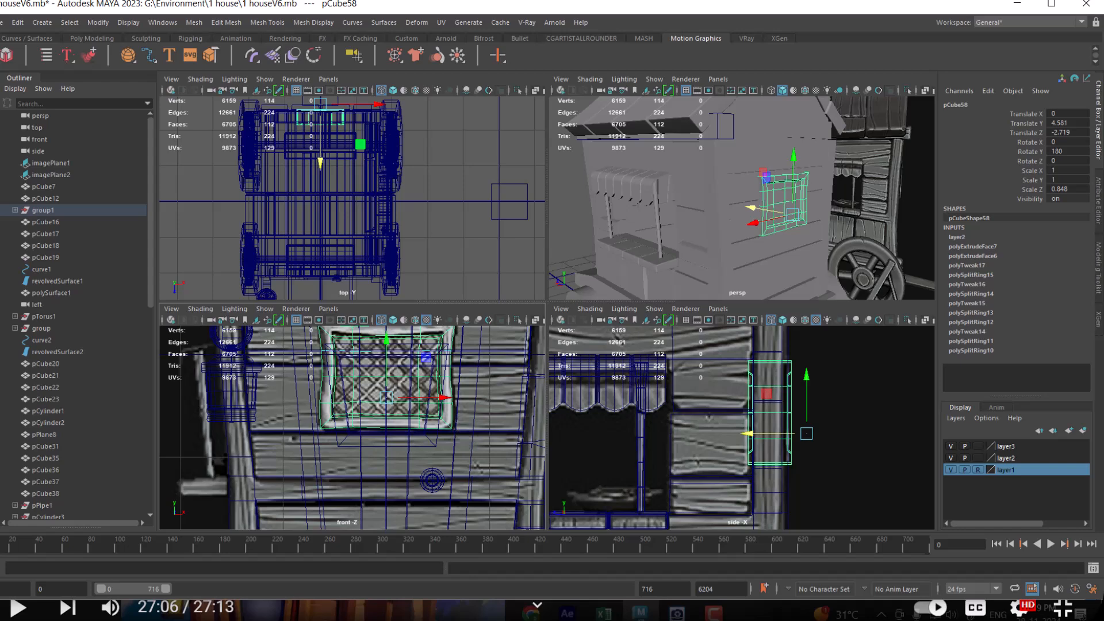
{"action": "key", "text": "super"}
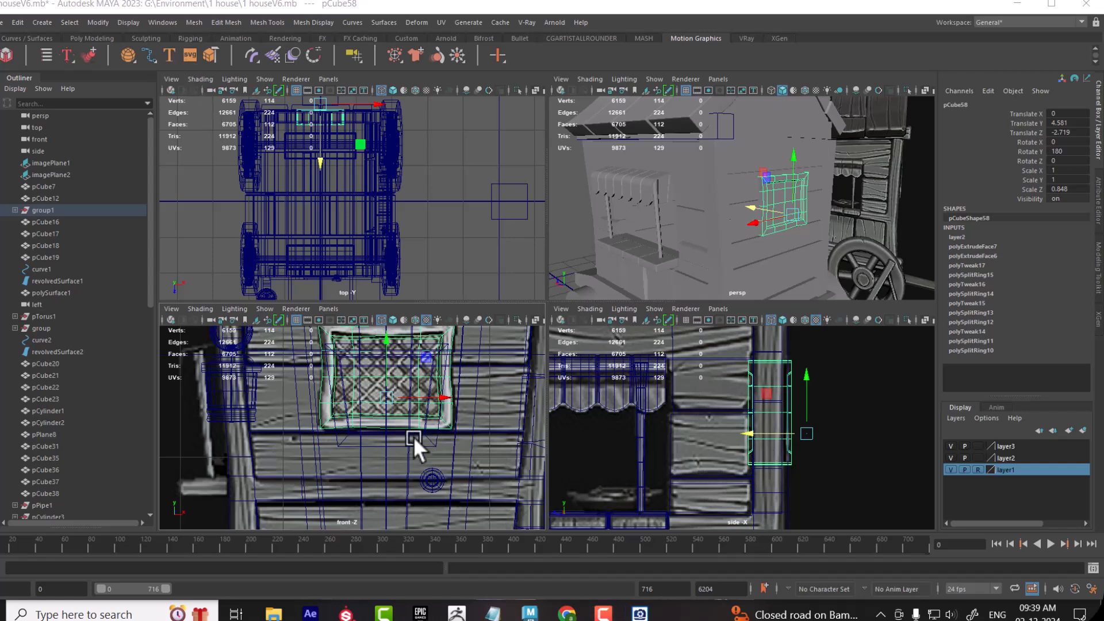
{"action": "right_click_drag", "start_coordinate": [430, 443], "coordinate": [408, 444], "text": "alt"}
{"action": "middle_click_drag", "start_coordinate": [408, 444], "coordinate": [440, 474], "text": "alt"}
{"action": "left_click_drag", "start_coordinate": [440, 475], "coordinate": [443, 469], "text": "alt"}
{"action": "right_click_drag", "start_coordinate": [443, 468], "coordinate": [432, 435], "text": "alt"}
{"action": "mouse_move", "coordinate": [785, 225]}
{"action": "left_mouse_down", "text": "alt"}
{"action": "mouse_move", "coordinate": [738, 215]}
{"action": "mouse_move", "coordinate": [818, 234]}
{"action": "mouse_move", "coordinate": [764, 229]}
{"action": "left_mouse_up", "text": "alt"}
{"action": "right_click_drag", "start_coordinate": [387, 449], "coordinate": [409, 457], "text": "alt"}
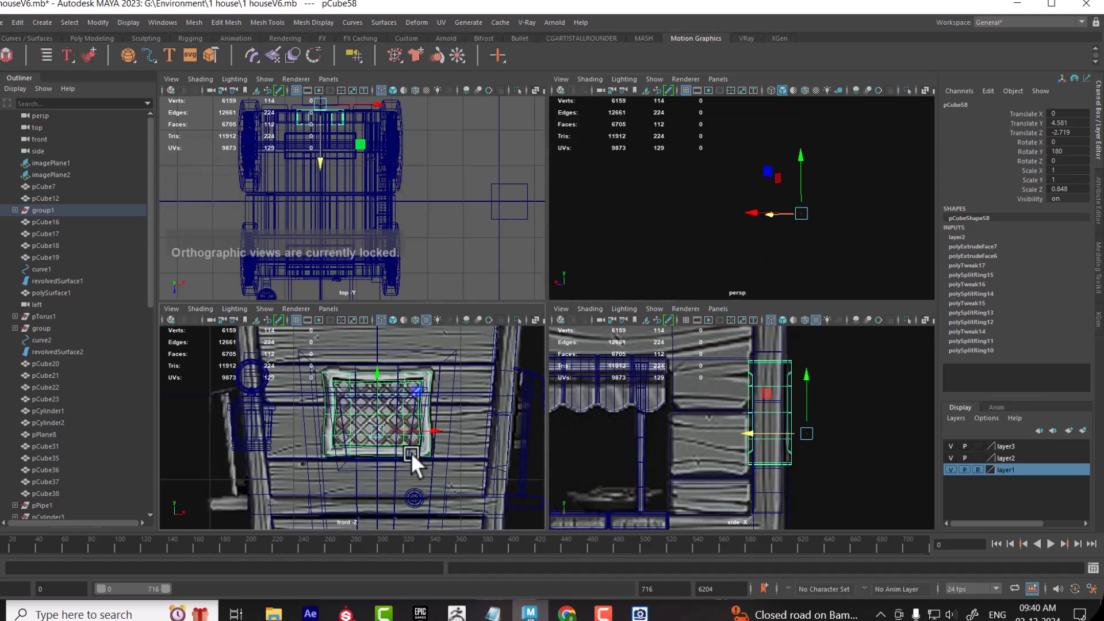
{"action": "key", "text": "space"}
{"action": "right_click_drag", "start_coordinate": [562, 426], "coordinate": [606, 378], "text": "alt"}
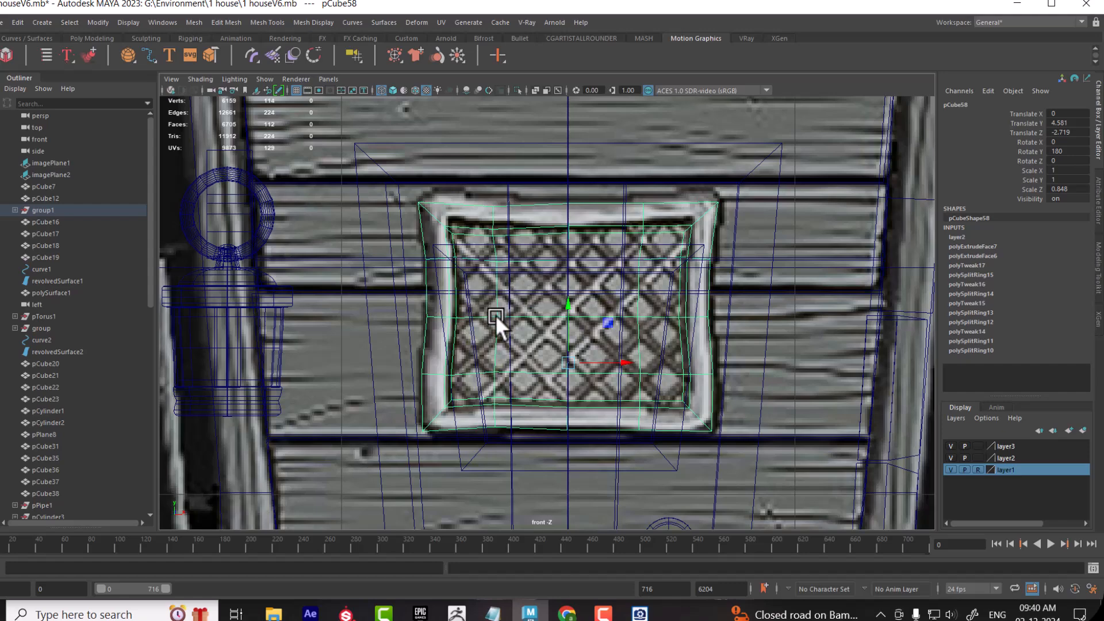
{"action": "scroll", "coordinate": [563, 370], "scroll_direction": "down", "scroll_amount": 8}
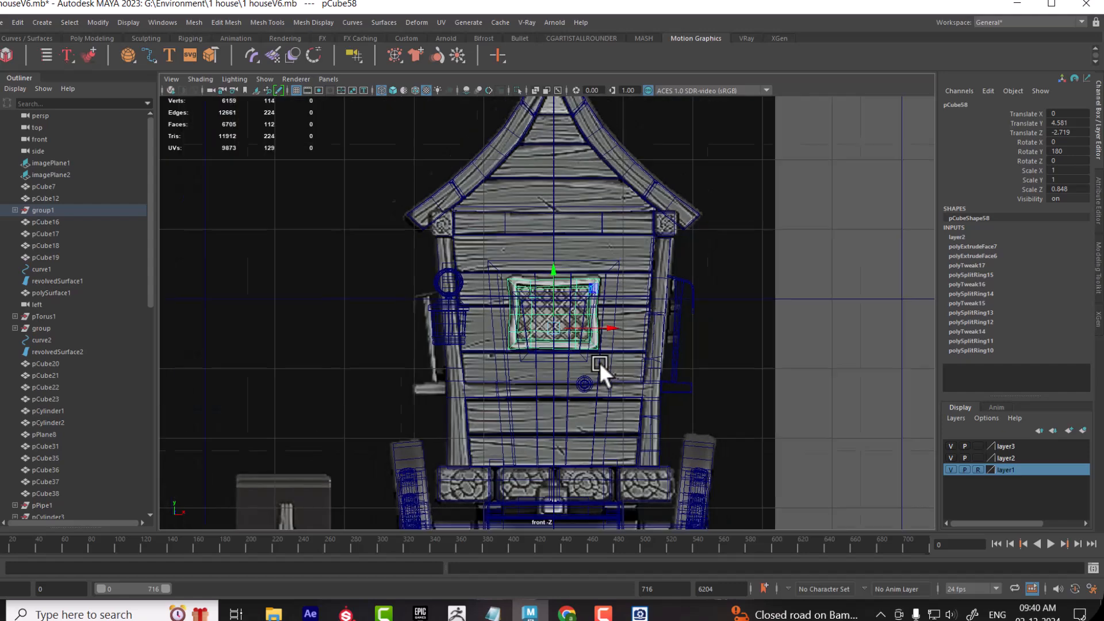
{"action": "scroll", "coordinate": [805, 312], "scroll_direction": "up", "scroll_amount": 2}
Step: Create a polygon plane and move it beside the wagon in the front view, to about X 6.5 and Y 3.7
{"action": "left_click", "coordinate": [841, 319]}
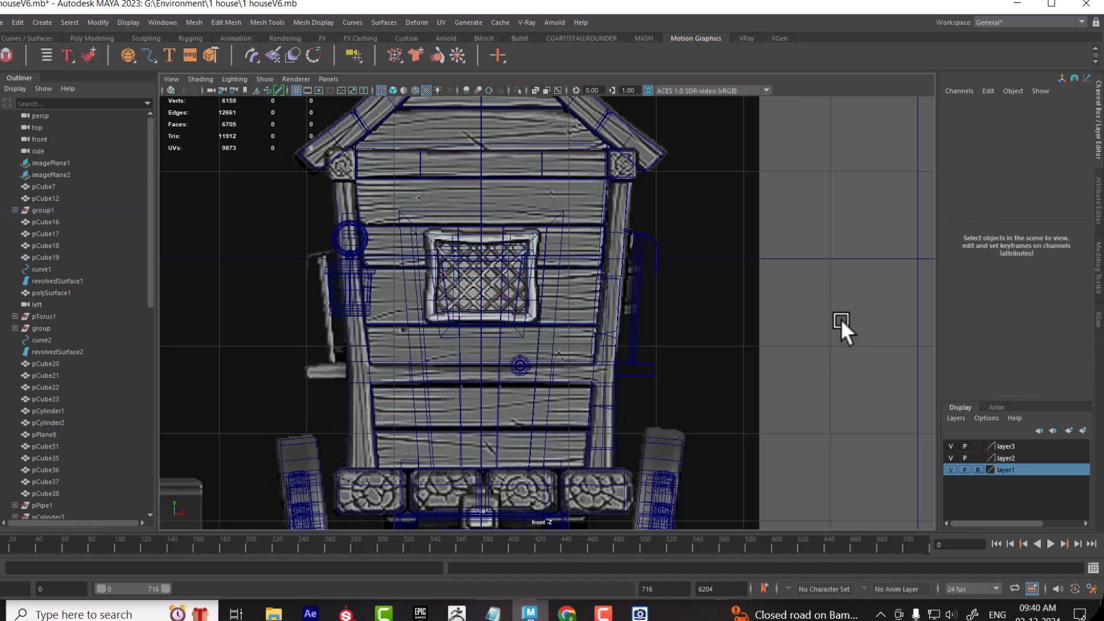
{"action": "right_click_drag", "start_coordinate": [816, 284], "coordinate": [840, 330], "text": "alt"}
{"action": "middle_click_drag", "start_coordinate": [840, 330], "coordinate": [811, 328], "text": "alt"}
{"action": "right_click_drag", "start_coordinate": [811, 328], "coordinate": [680, 316], "text": "alt"}
{"action": "right_click_drag", "start_coordinate": [764, 250], "coordinate": [690, 216], "text": "shift"}
{"action": "middle_click_drag", "start_coordinate": [451, 491], "coordinate": [492, 312], "text": "alt"}
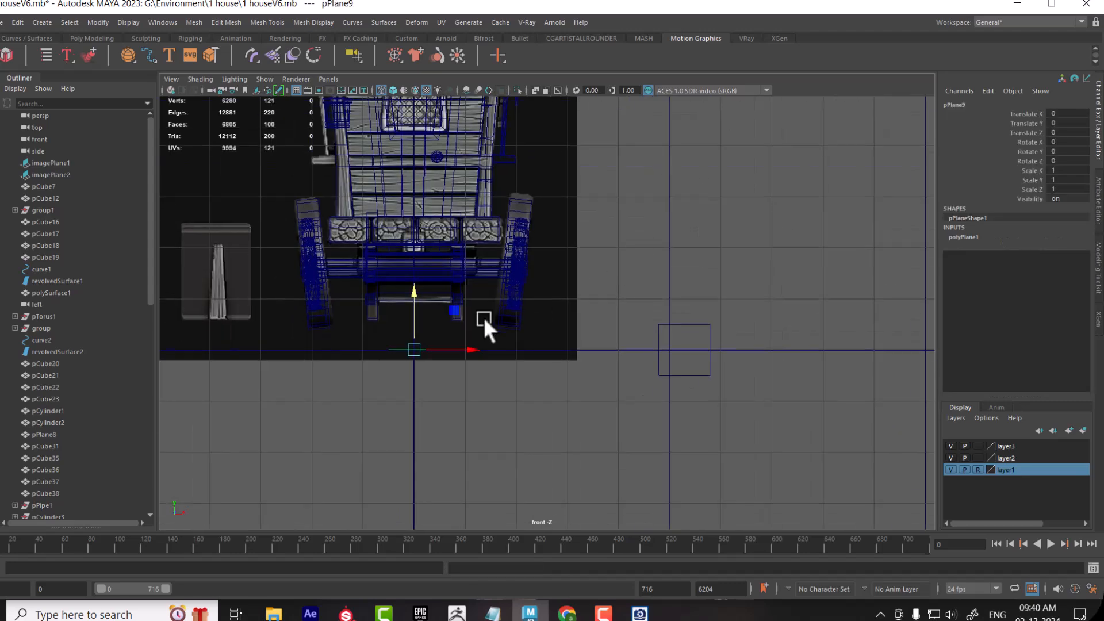
{"action": "left_click_drag", "start_coordinate": [419, 349], "coordinate": [760, 172]}
Step: Set the plane's Rotate X to 90 so that it faces the front view
{"action": "right_click_drag", "start_coordinate": [760, 172], "coordinate": [765, 311], "text": "alt"}
{"action": "key", "text": "e"}
{"action": "left_click_drag", "start_coordinate": [751, 219], "coordinate": [764, 219]}
{"action": "double_click", "coordinate": [1069, 142]}
{"action": "type", "text": "90"}
{"action": "key", "text": "Return"}
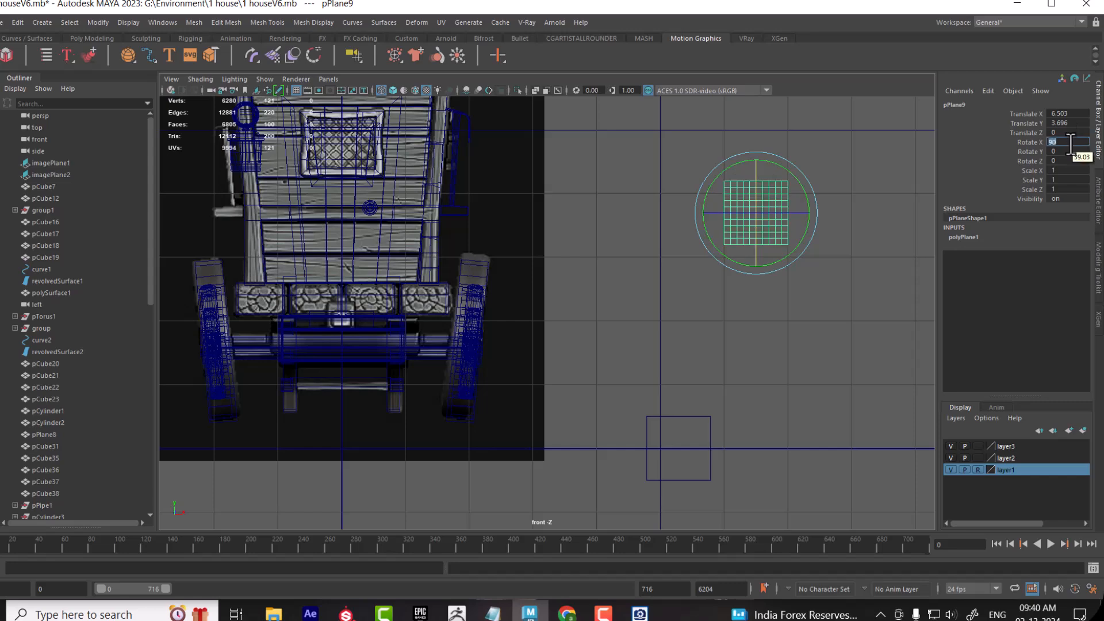
{"action": "scroll", "coordinate": [769, 343], "scroll_direction": "up", "scroll_amount": 3}
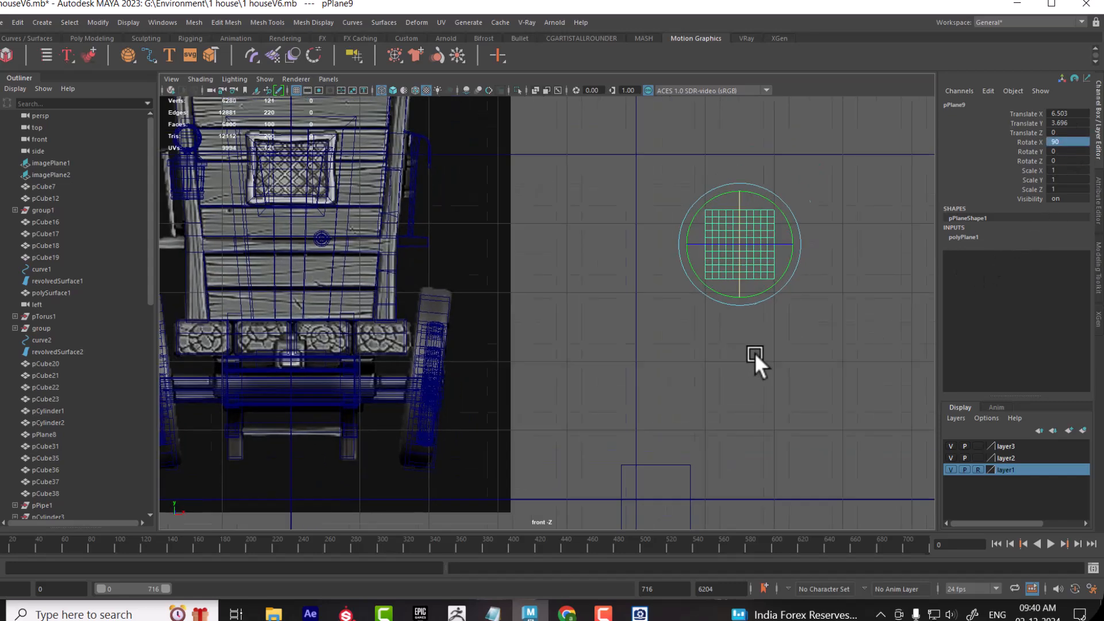
Step: Select all the edges of the plane, and return to object mode with nothing selected
{"action": "key", "text": "w"}
{"action": "scroll", "coordinate": [854, 288], "scroll_direction": "up", "scroll_amount": 2}
{"action": "scroll", "coordinate": [833, 298], "scroll_direction": "up", "scroll_amount": 2}
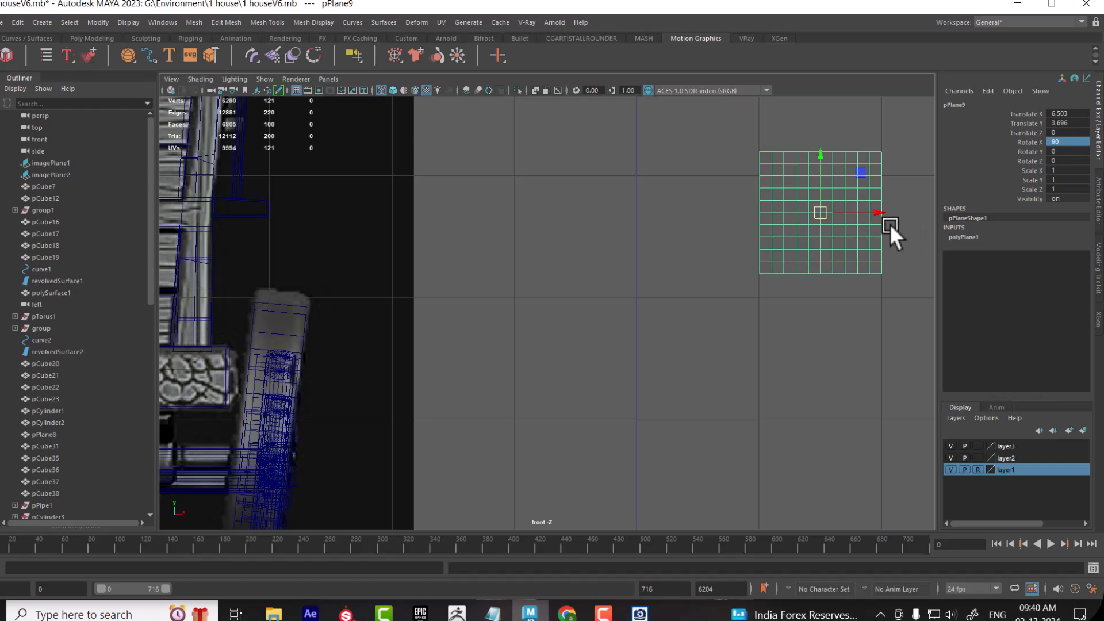
{"action": "middle_click_drag", "start_coordinate": [874, 232], "coordinate": [807, 294], "text": "alt"}
{"action": "right_click_drag", "start_coordinate": [769, 262], "coordinate": [770, 230]}
{"action": "left_click_drag", "start_coordinate": [894, 164], "coordinate": [684, 344]}
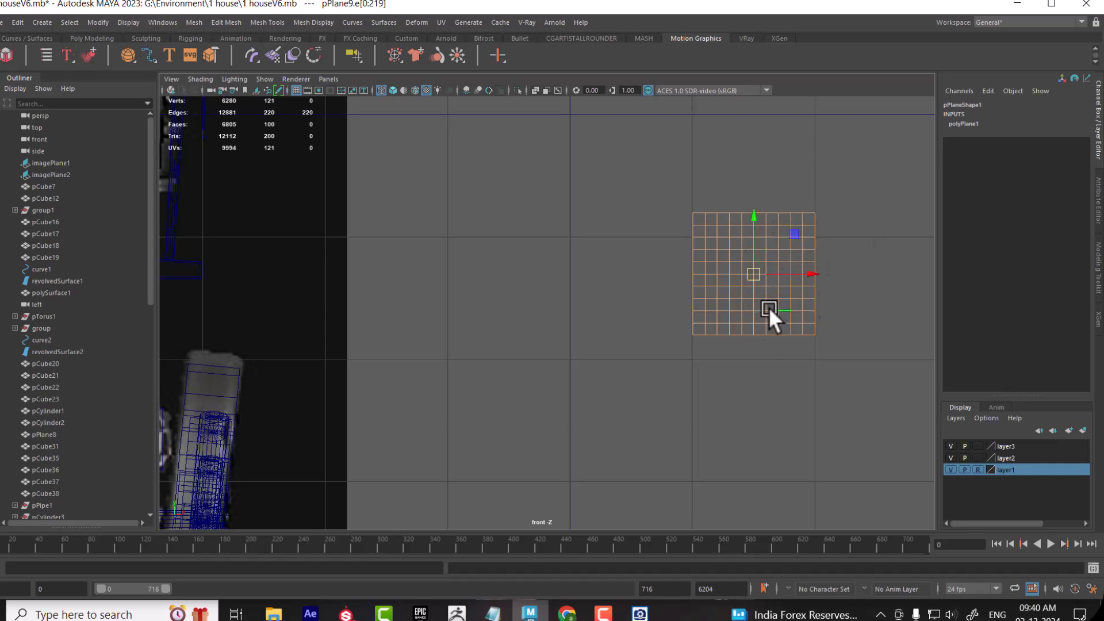
{"action": "right_click_drag", "start_coordinate": [794, 291], "coordinate": [880, 209]}
{"action": "left_click", "coordinate": [568, 327]}
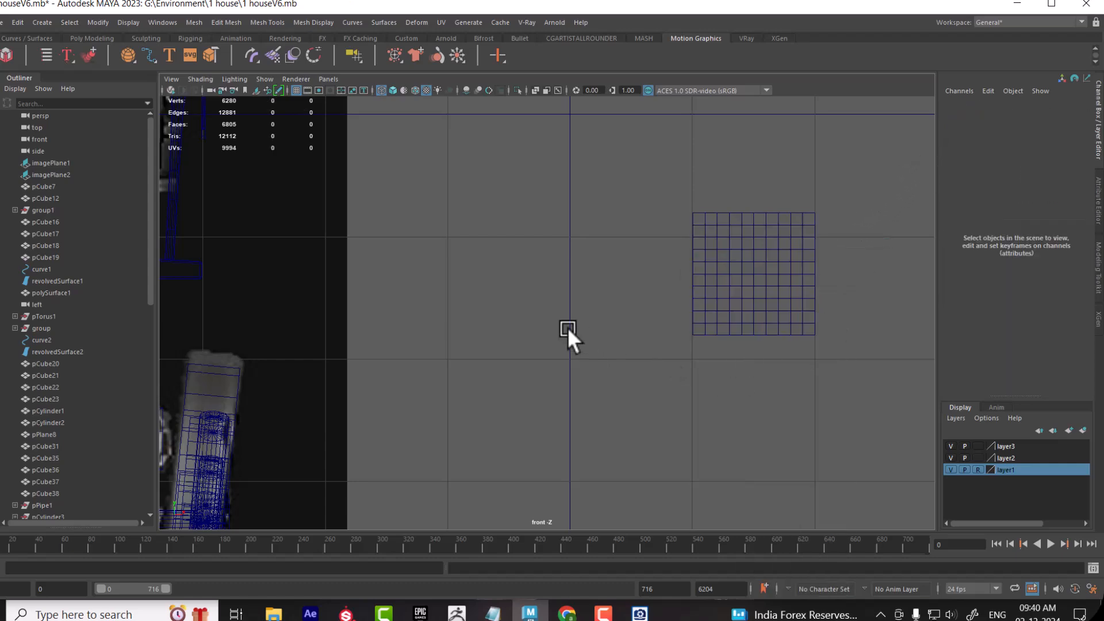
{"action": "middle_click_drag", "start_coordinate": [587, 434], "coordinate": [661, 350], "text": "alt"}
{"action": "scroll", "coordinate": [707, 367], "scroll_direction": "down", "scroll_amount": 5}
{"action": "right_click_drag", "start_coordinate": [779, 324], "coordinate": [780, 292], "text": "shift"}
{"action": "left_click", "coordinate": [733, 378]}
{"action": "key", "text": "Return"}
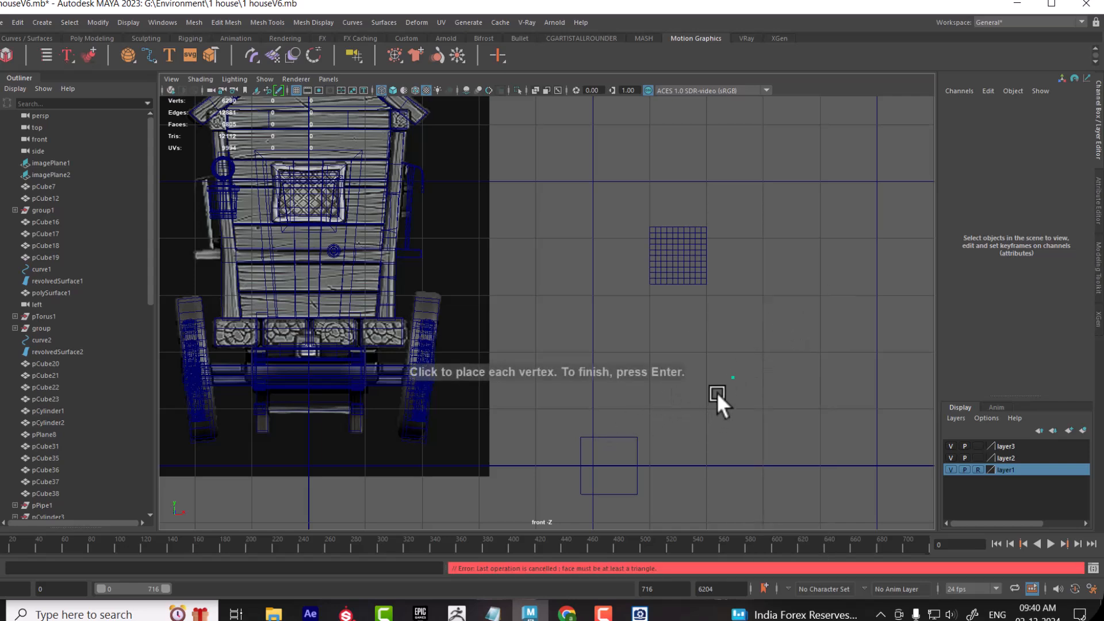
Step: Move the spare cube beside the wagon onto the rear wall next to the window, at about X 0.7 and Y 4.5
{"action": "left_click_drag", "start_coordinate": [796, 402], "coordinate": [627, 485]}
{"action": "left_click", "coordinate": [765, 397]}
{"action": "left_click_drag", "start_coordinate": [667, 412], "coordinate": [345, 212]}
{"action": "scroll", "coordinate": [345, 230], "scroll_direction": "up", "scroll_amount": 5}
{"action": "middle_click_drag", "start_coordinate": [345, 244], "coordinate": [643, 400], "text": "alt"}
{"action": "scroll", "coordinate": [643, 399], "scroll_direction": "up", "scroll_amount": 5}
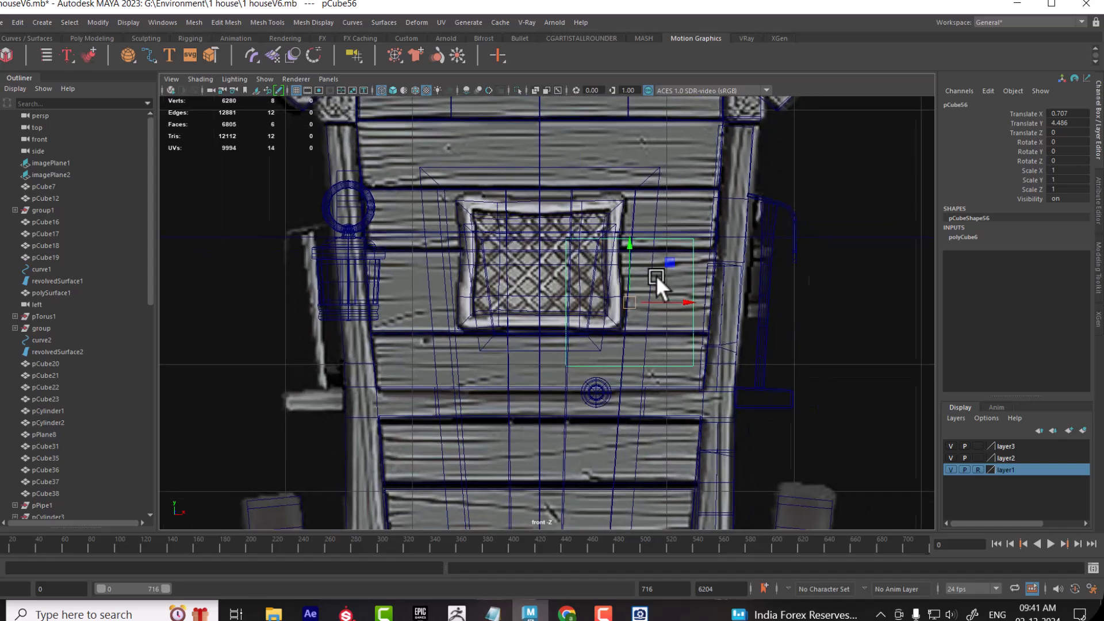
Step: Scale the cube down in X to 0.033, making a thin vertical strip beside the window
{"action": "key", "text": "r"}
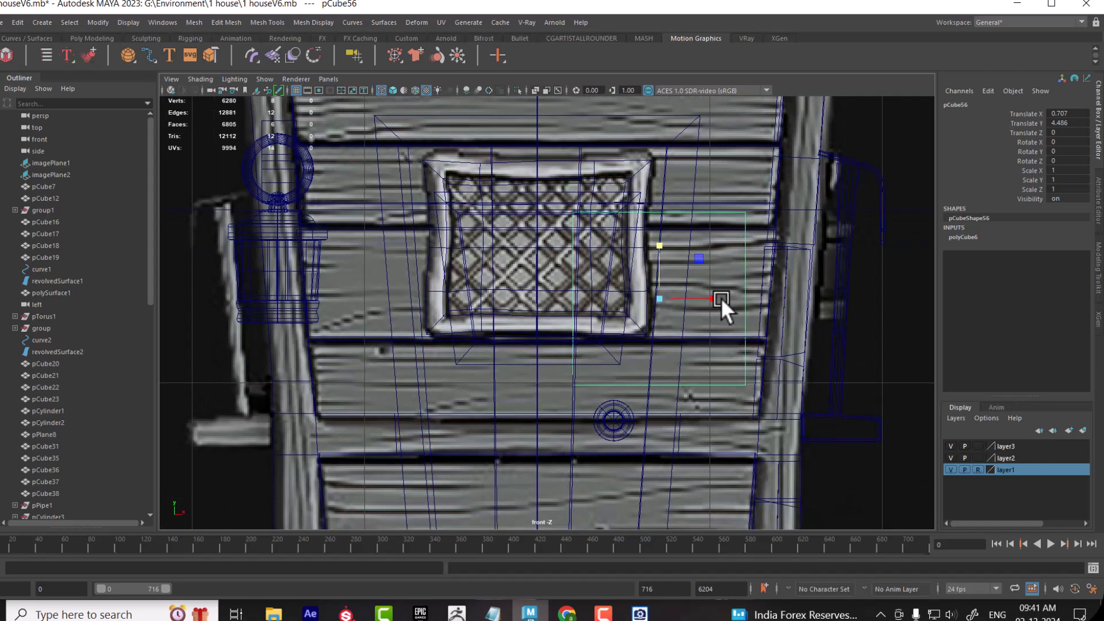
{"action": "left_click_drag", "start_coordinate": [712, 296], "coordinate": [657, 294]}
{"action": "right_click_drag", "start_coordinate": [657, 294], "coordinate": [728, 340], "text": "alt"}
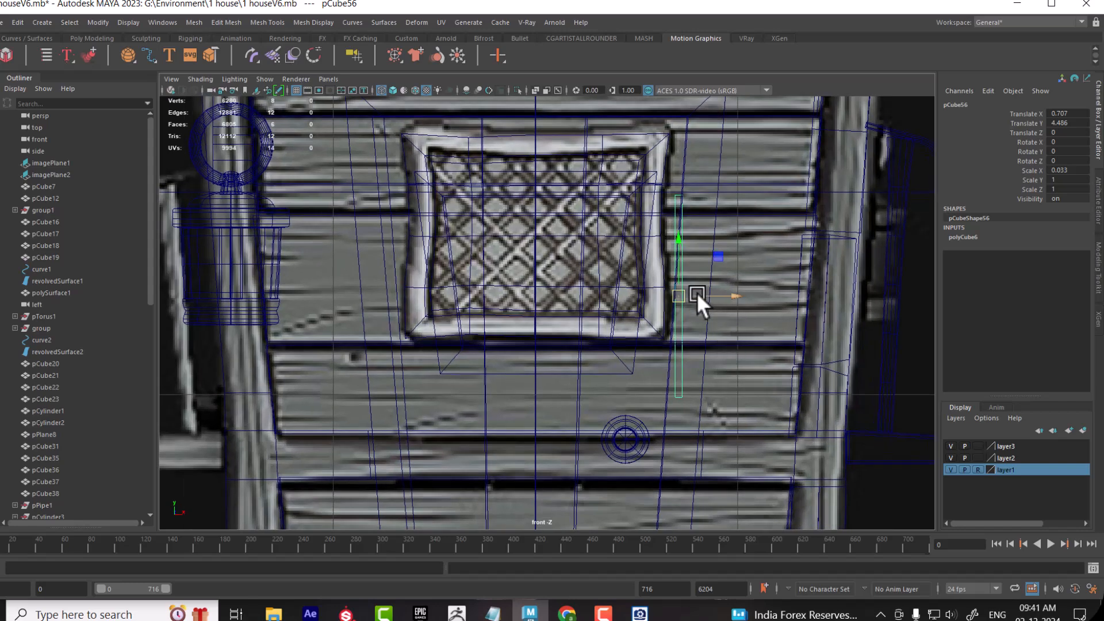
Step: Move the thin strip over the window to about X -0.09 and Y 4.73, tilting it to about -42.6 in Rotate Z
{"action": "mouse_move", "coordinate": [680, 292]}
{"action": "left_mouse_down"}
{"action": "mouse_move", "coordinate": [608, 264]}
{"action": "mouse_move", "coordinate": [682, 273]}
{"action": "mouse_move", "coordinate": [687, 288]}
{"action": "left_mouse_up"}
{"action": "key", "text": "e"}
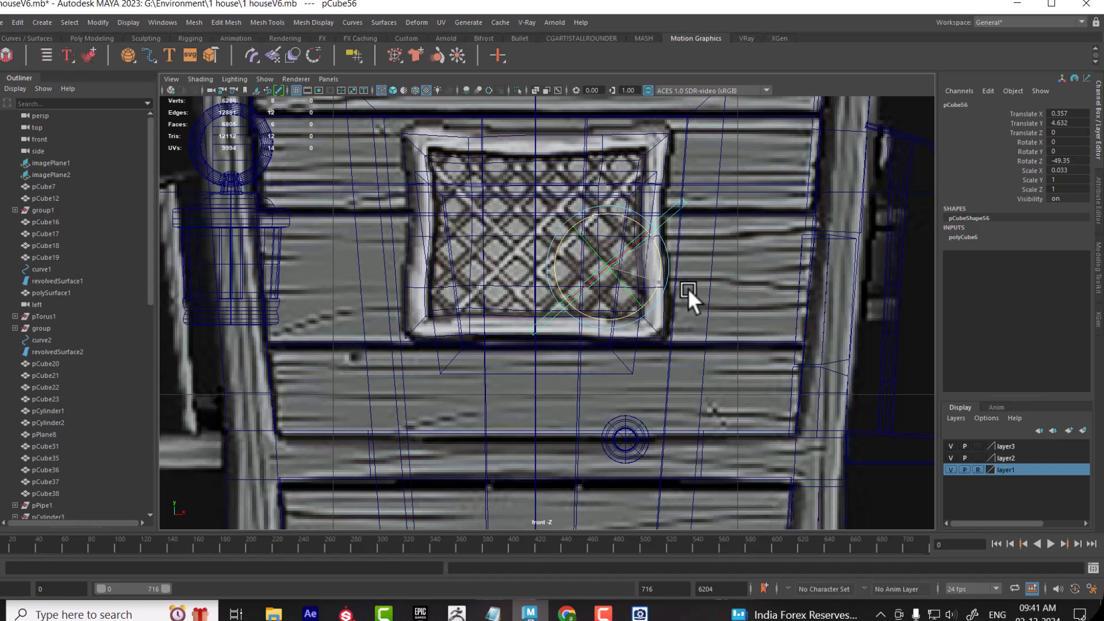
{"action": "key", "text": "w"}
{"action": "left_click_drag", "start_coordinate": [607, 268], "coordinate": [565, 221]}
{"action": "key", "text": "e"}
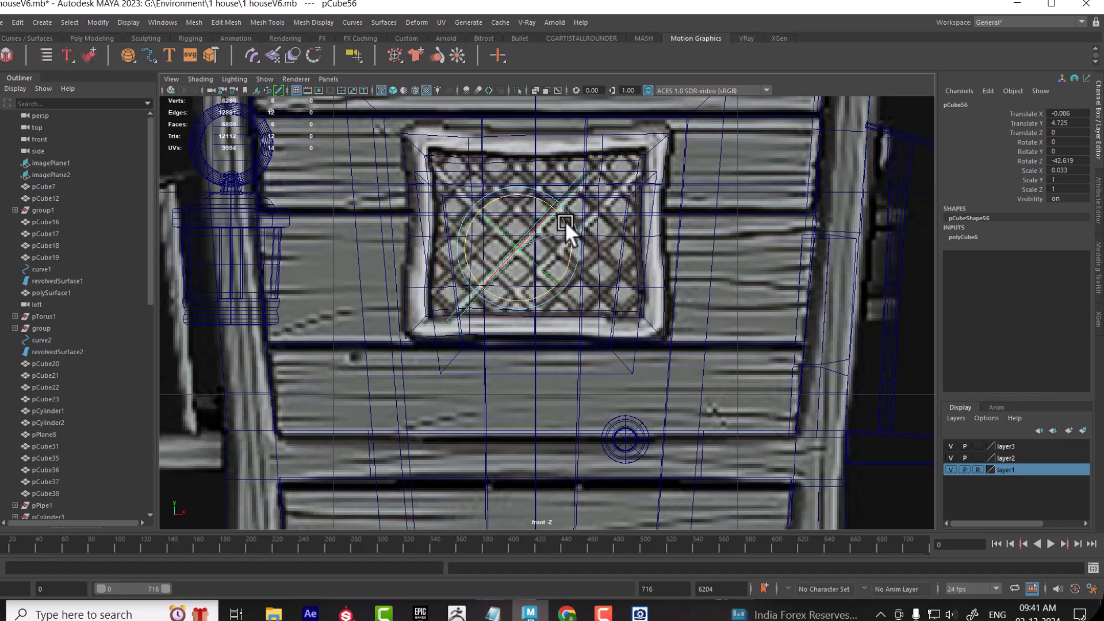
Step: Move the tilted strip back to the rear wall at about Z -2.48 and thin its depth to 0.089 in Scale Z
{"action": "scroll", "coordinate": [643, 281], "scroll_direction": "down", "scroll_amount": 5}
{"action": "scroll", "coordinate": [633, 290], "scroll_direction": "up", "scroll_amount": 3}
{"action": "scroll", "coordinate": [599, 283], "scroll_direction": "down", "scroll_amount": 2}
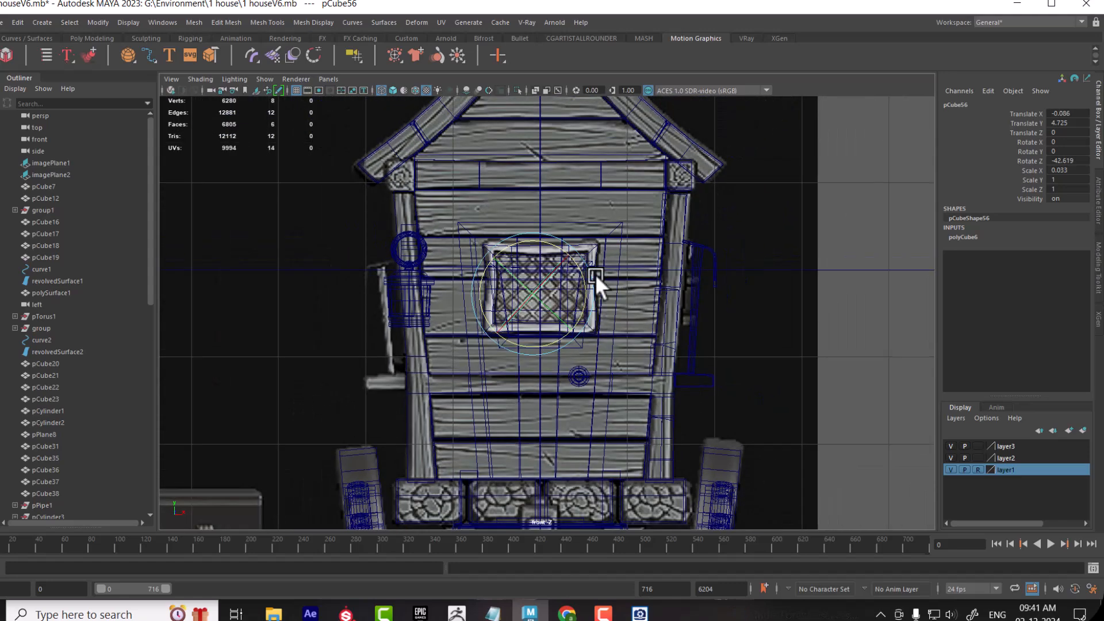
{"action": "key", "text": "space"}
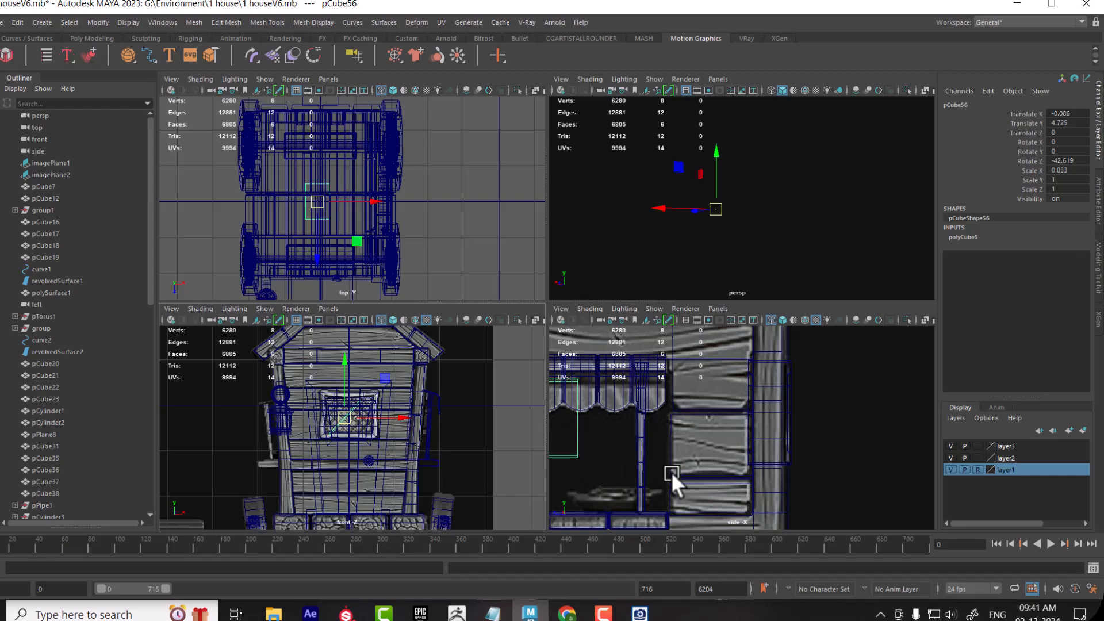
{"action": "left_click_drag", "start_coordinate": [598, 428], "coordinate": [782, 416]}
{"action": "scroll", "coordinate": [813, 498], "scroll_direction": "up", "scroll_amount": 5}
{"action": "key", "text": "r"}
{"action": "key", "text": "ctrl+z"}
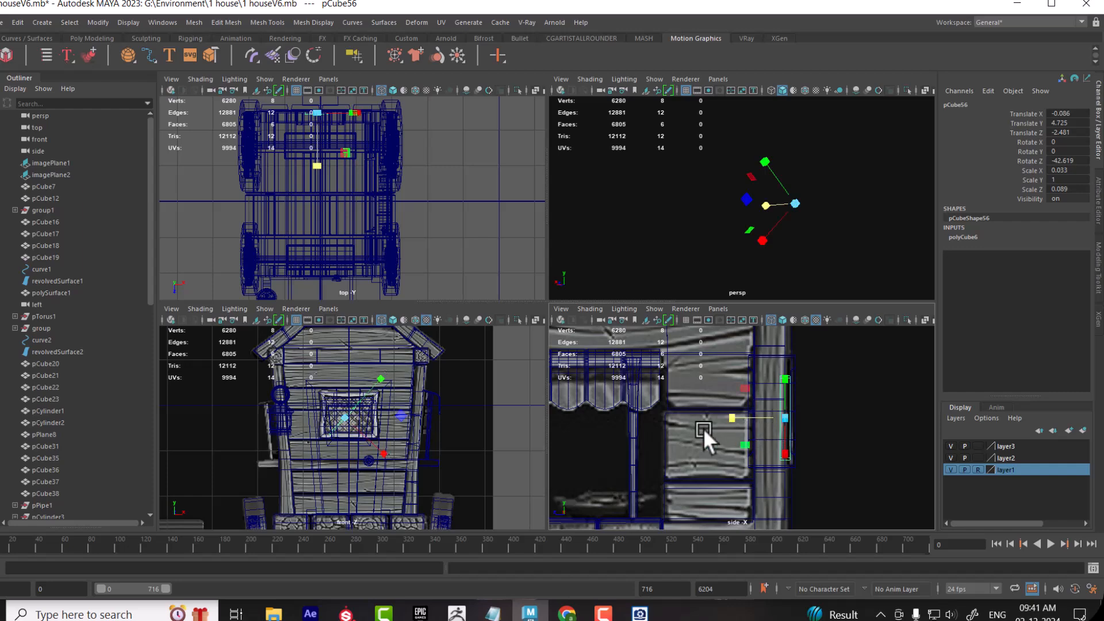
Step: Nudge the strip in depth to Z -2.506 so that it sits within the window frame
{"action": "scroll", "coordinate": [323, 436], "scroll_direction": "up", "scroll_amount": 5}
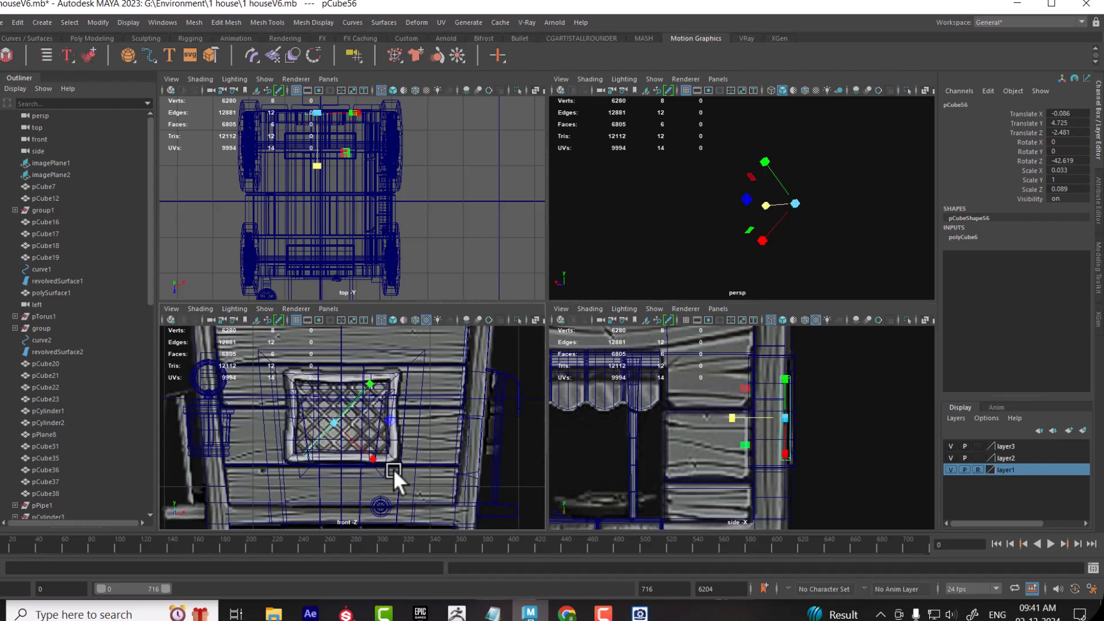
{"action": "key", "text": "w"}
{"action": "scroll", "coordinate": [362, 402], "scroll_direction": "up", "scroll_amount": 2}
{"action": "scroll", "coordinate": [828, 435], "scroll_direction": "up", "scroll_amount": 3}
{"action": "middle_click_drag", "start_coordinate": [852, 446], "coordinate": [844, 443], "text": "alt"}
{"action": "left_click_drag", "start_coordinate": [847, 108], "coordinate": [806, 233], "text": "alt"}
{"action": "left_click_drag", "start_coordinate": [788, 194], "coordinate": [791, 194]}
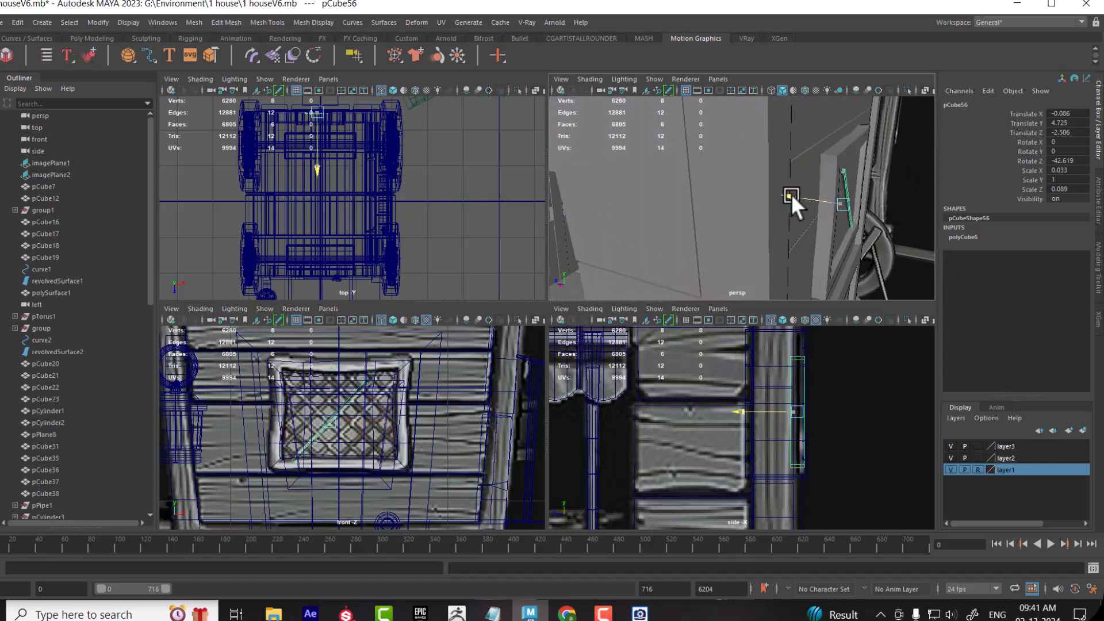
Step: Rotate the strip to -45.425 in Z and lengthen it to 2.257 in Scale Y, extending it past the window frame
{"action": "scroll", "coordinate": [483, 420], "scroll_direction": "up", "scroll_amount": 2}
{"action": "key", "text": "space"}
{"action": "scroll", "coordinate": [468, 341], "scroll_direction": "up", "scroll_amount": 3}
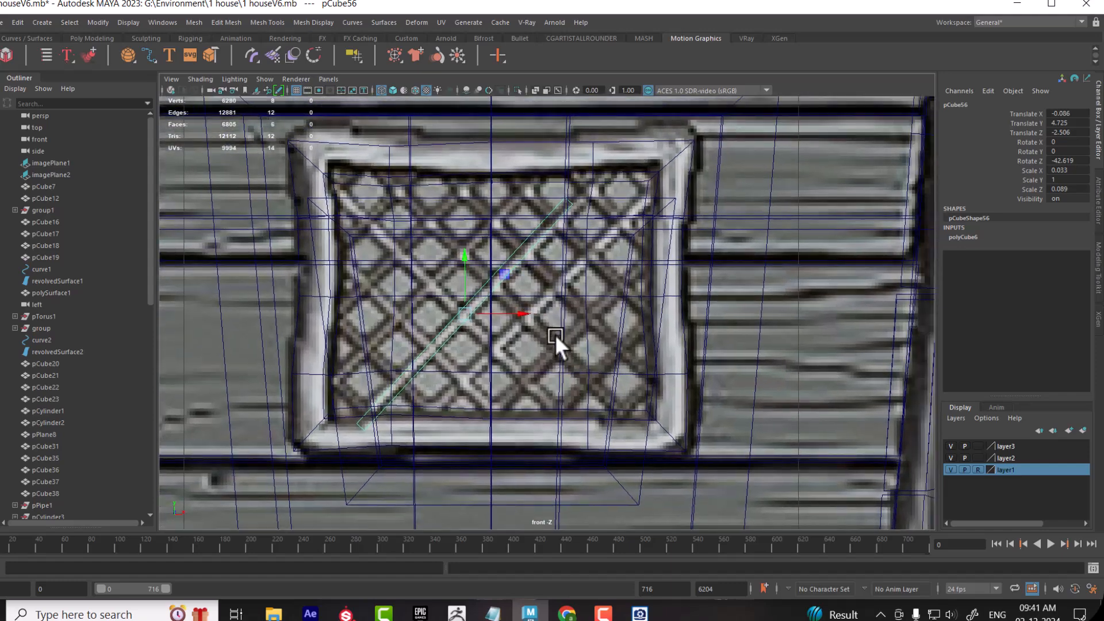
{"action": "key", "text": "e"}
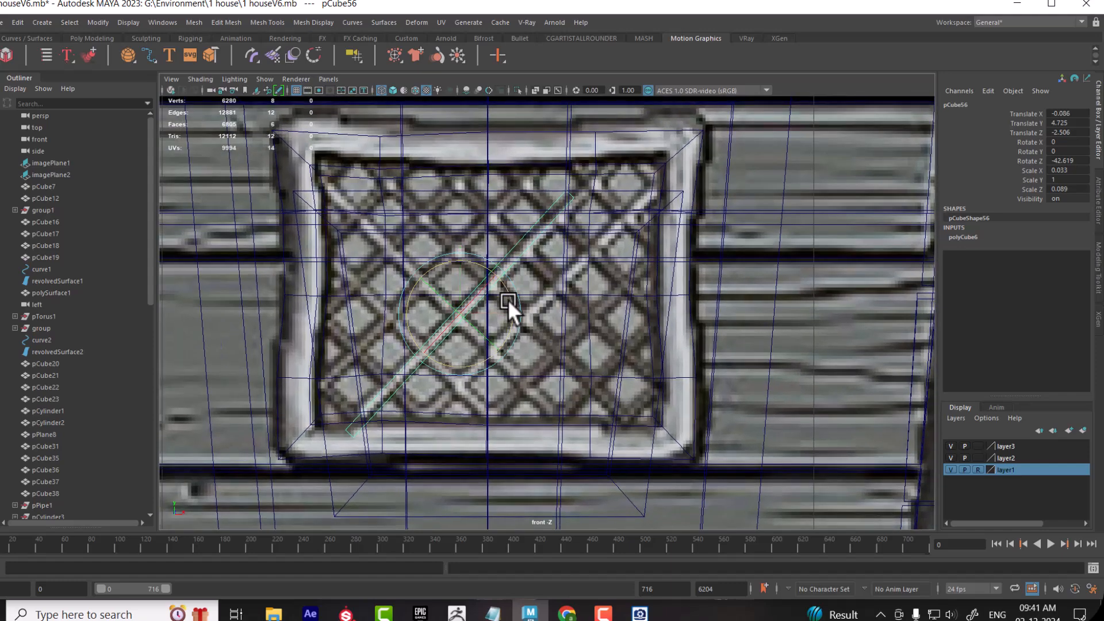
{"action": "left_click_drag", "start_coordinate": [509, 292], "coordinate": [509, 294]}
{"action": "key", "text": "r"}
{"action": "left_click_drag", "start_coordinate": [497, 281], "coordinate": [543, 236]}
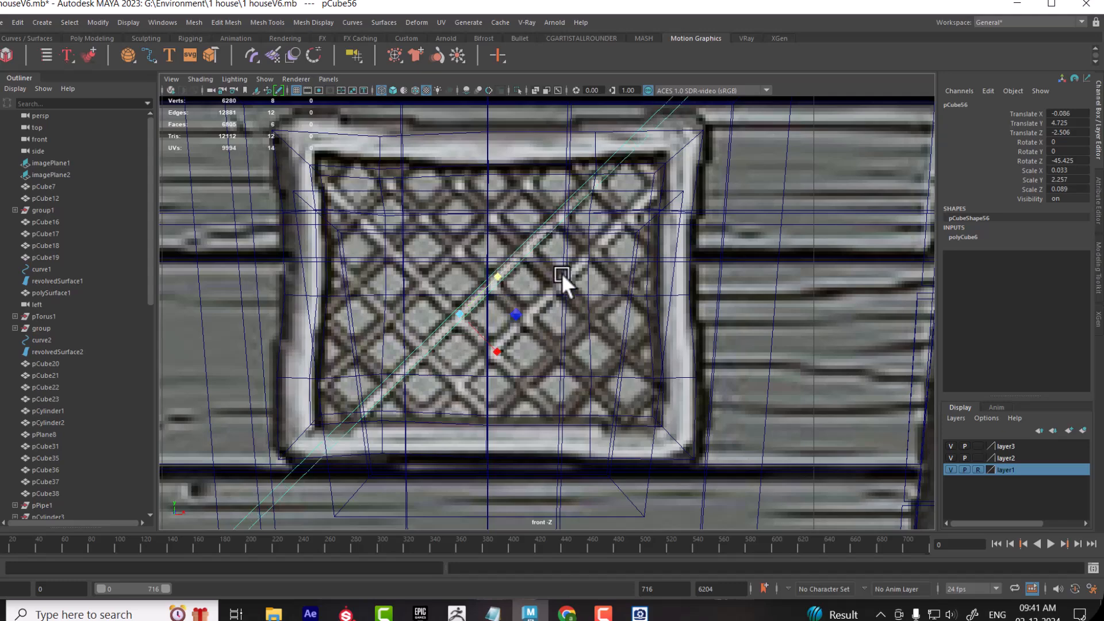
Step: Set the Move tool's axis orientation to Object so that it follows the tilted strip
{"action": "scroll", "coordinate": [540, 264], "scroll_direction": "down", "scroll_amount": 4}
{"action": "key", "text": "w"}
{"action": "scroll", "coordinate": [598, 383], "scroll_direction": "up", "scroll_amount": 3}
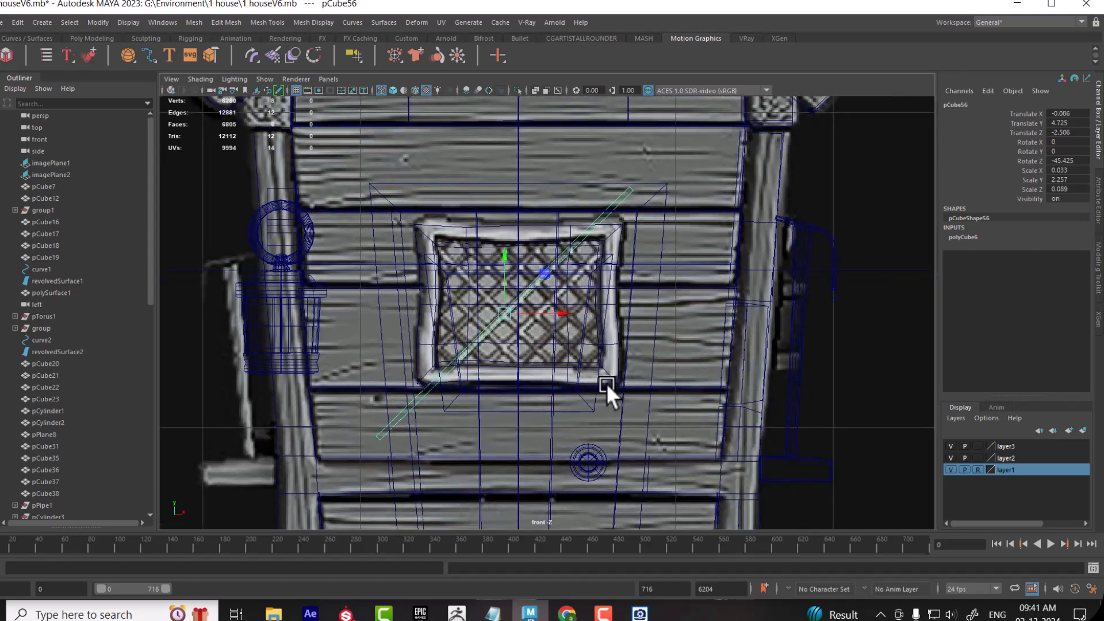
{"action": "scroll", "coordinate": [606, 315], "scroll_direction": "down", "scroll_amount": 6}
{"action": "middle_click_drag", "start_coordinate": [606, 316], "coordinate": [540, 322], "text": "alt"}
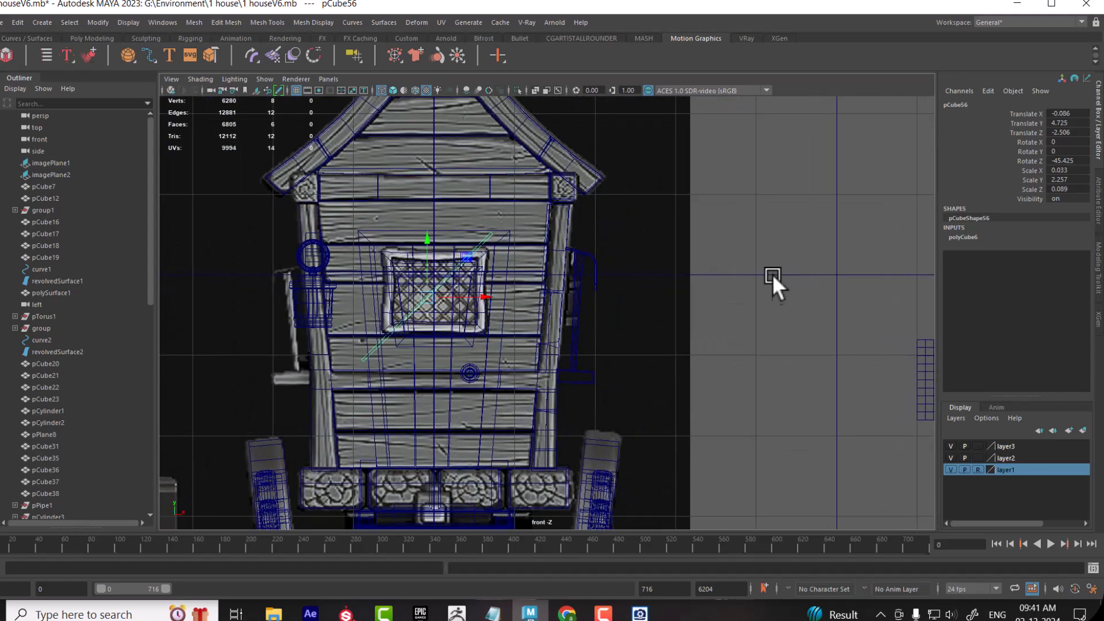
{"action": "scroll", "coordinate": [759, 281], "scroll_direction": "up", "scroll_amount": 1}
{"action": "left_click", "coordinate": [773, 237]}
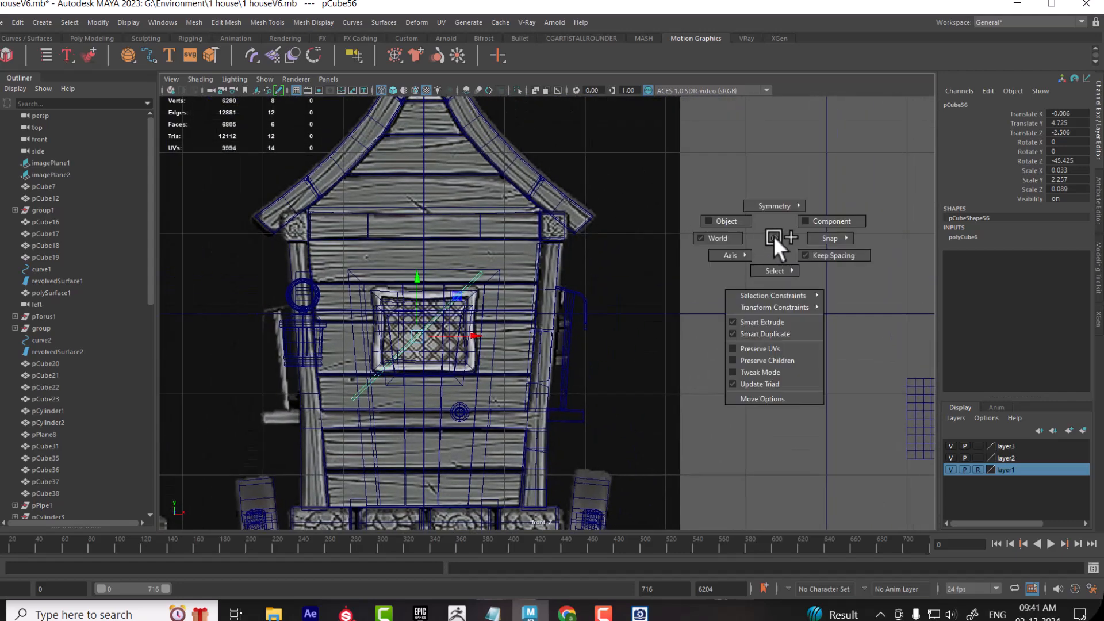
{"action": "left_click", "coordinate": [716, 221]}
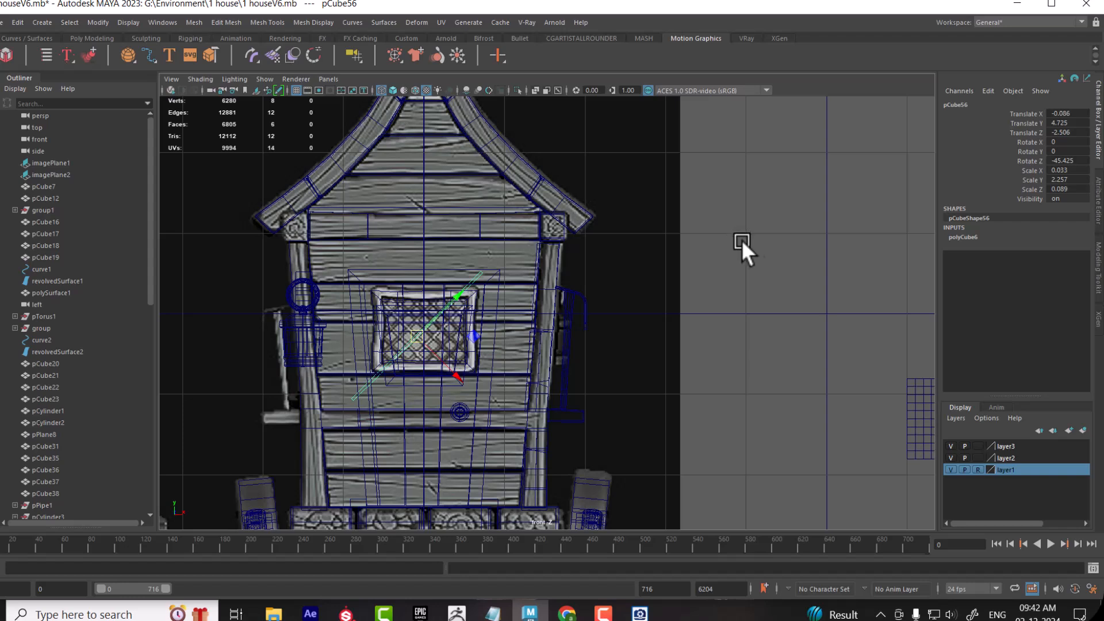
{"action": "left_click", "coordinate": [795, 246]}
{"action": "left_click", "coordinate": [737, 247]}
{"action": "left_click", "coordinate": [788, 234]}
{"action": "left_click", "coordinate": [707, 204]}
Step: Duplicate the strip perpendicular to its length to X 0.02, Y 4.618, and repeat the offset for four copies toward the window's lower right
{"action": "right_click_drag", "start_coordinate": [427, 357], "coordinate": [485, 441], "text": "alt"}
{"action": "middle_click_drag", "start_coordinate": [345, 474], "coordinate": [602, 380], "text": "alt"}
{"action": "right_click_drag", "start_coordinate": [601, 381], "coordinate": [630, 378], "text": "alt"}
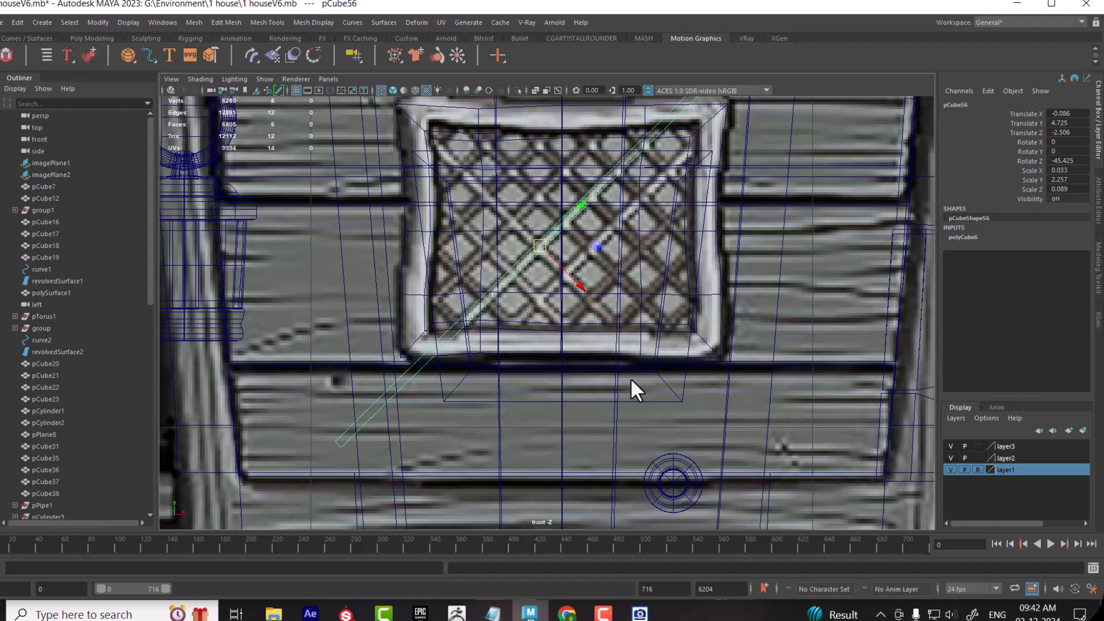
{"action": "key", "text": "ctrl+d"}
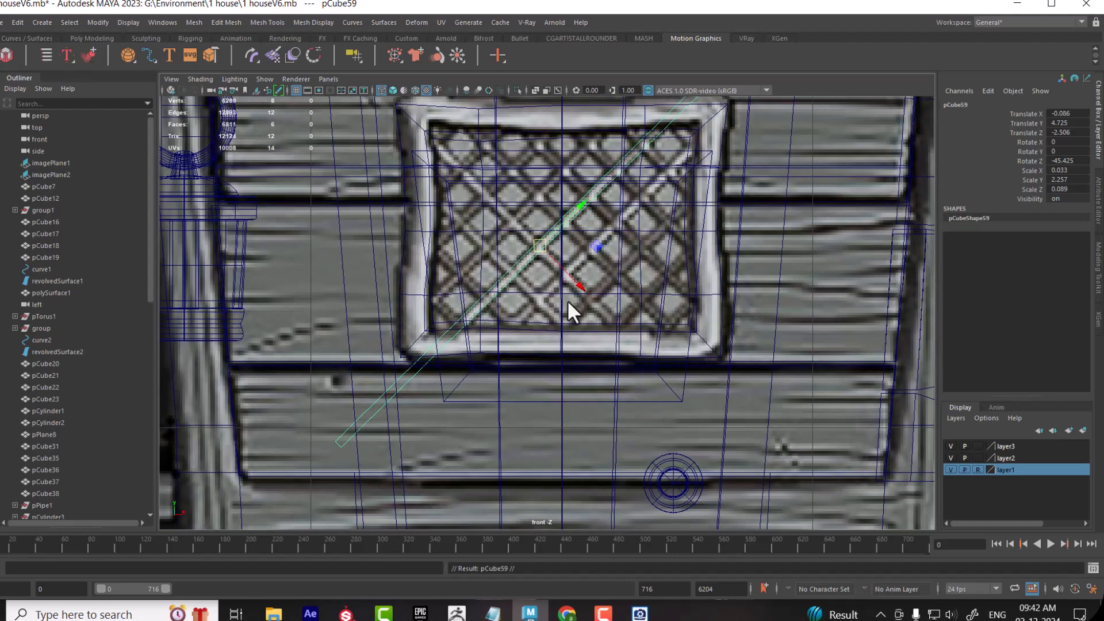
{"action": "left_click_drag", "start_coordinate": [578, 284], "coordinate": [603, 297]}
{"action": "left_click_drag", "start_coordinate": [611, 303], "coordinate": [612, 305]}
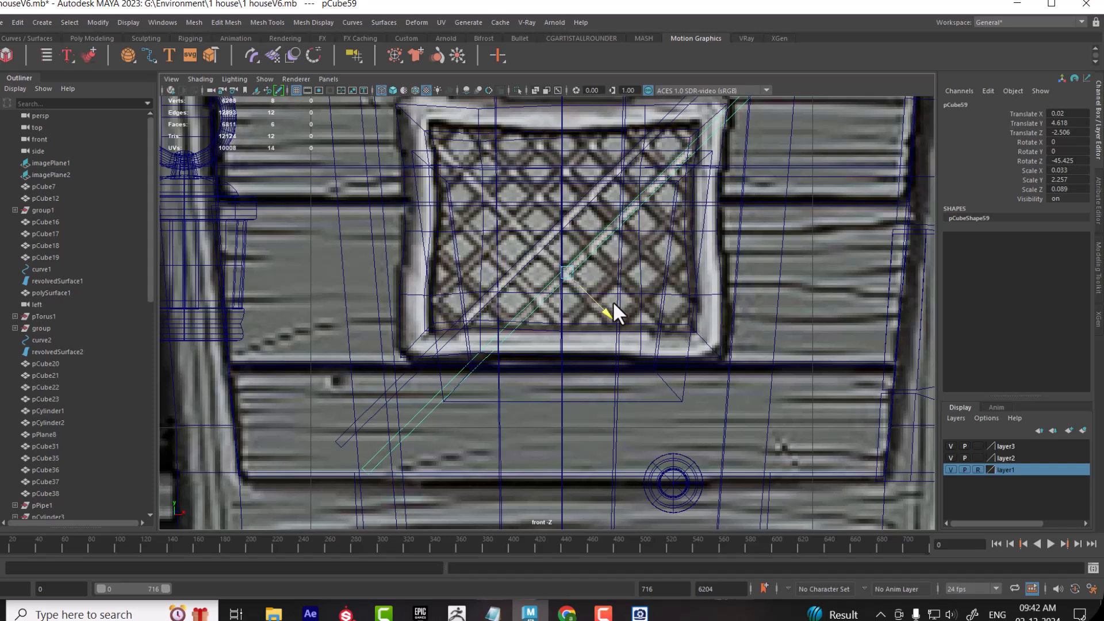
{"action": "key", "text": "shift+d"}
{"action": "key", "text": "shift+d"}
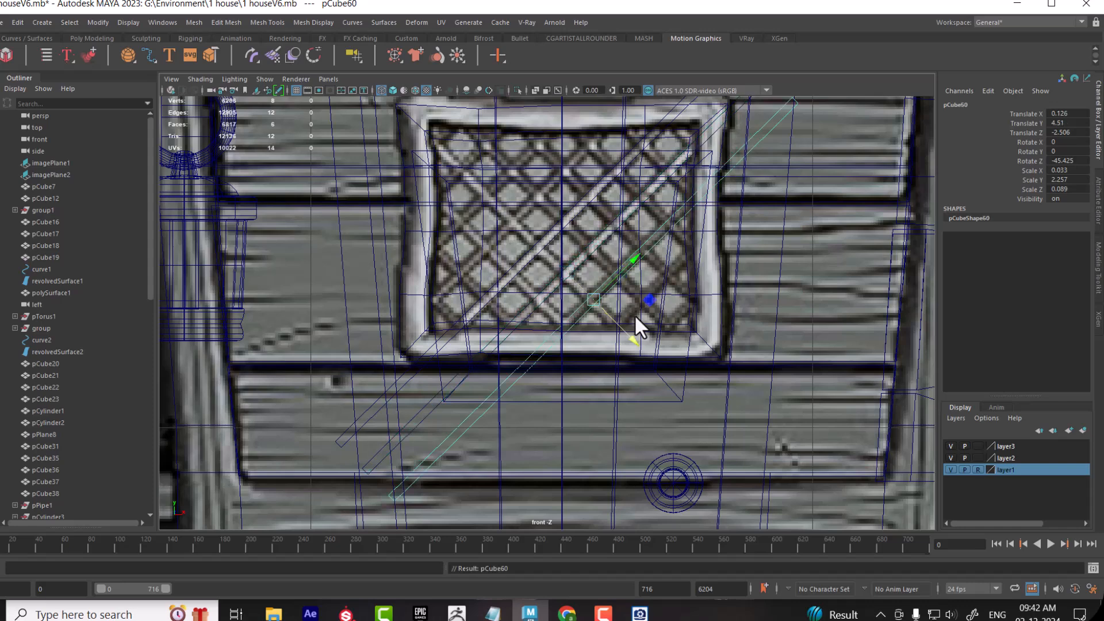
{"action": "key", "text": "shift+d"}
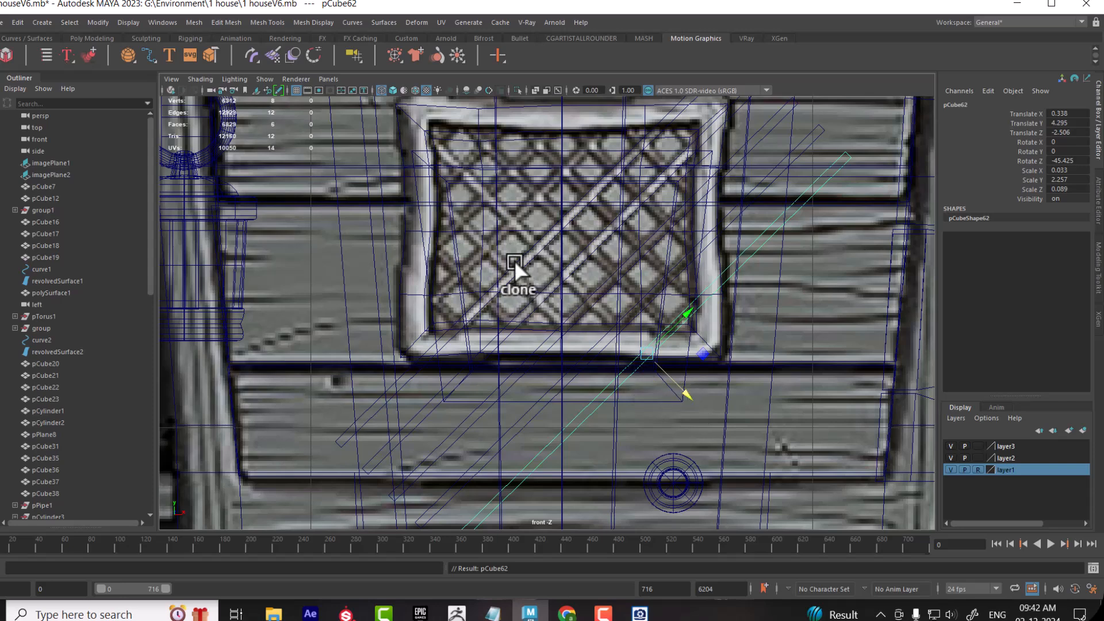
Step: Duplicate the original strip to X -0.184, Y 4.825, and repeat the offset for four copies toward the window's upper left
{"action": "left_click", "coordinate": [521, 276]}
{"action": "left_click", "coordinate": [375, 408]}
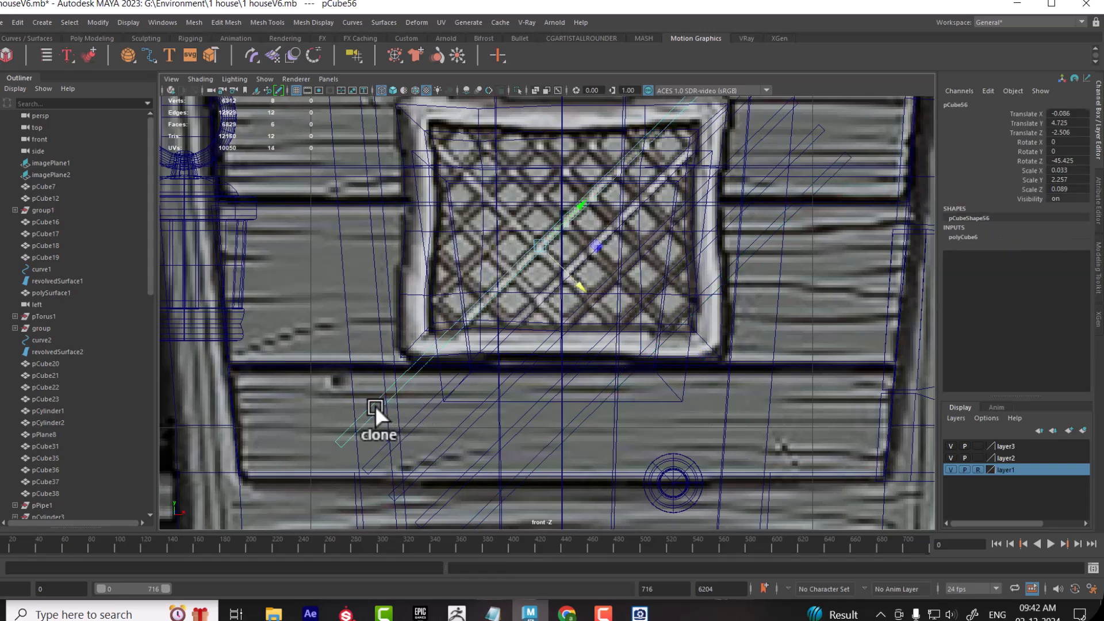
{"action": "key", "text": "ctrl+d"}
{"action": "left_click_drag", "start_coordinate": [582, 287], "coordinate": [554, 264]}
{"action": "key", "text": "shift+d"}
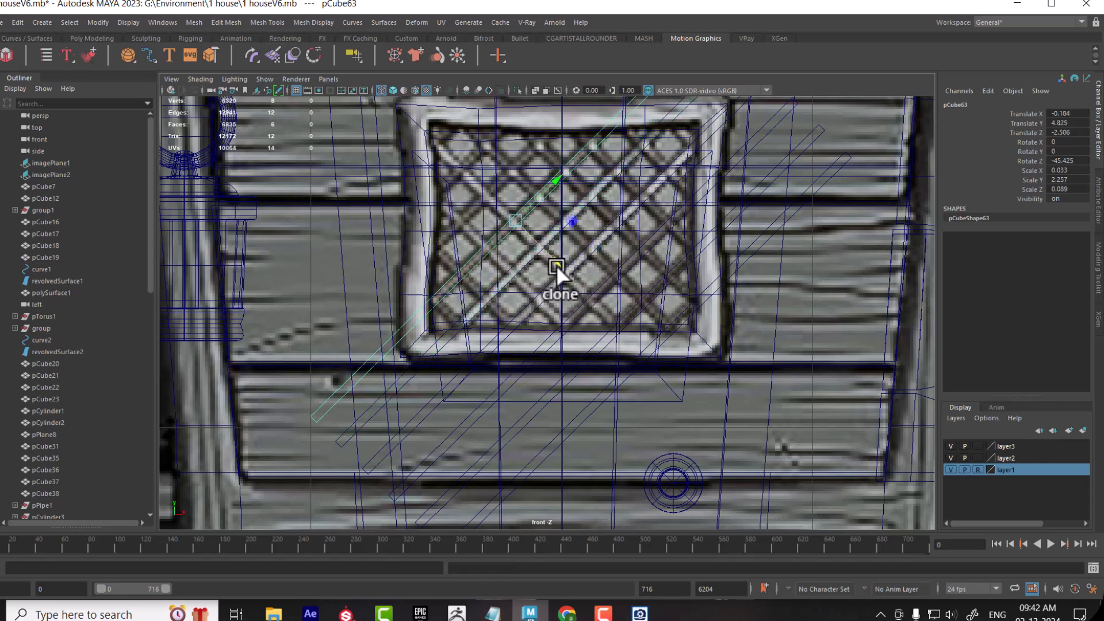
{"action": "key", "text": "shift+d"}
{"action": "key", "text": "shift+d"}
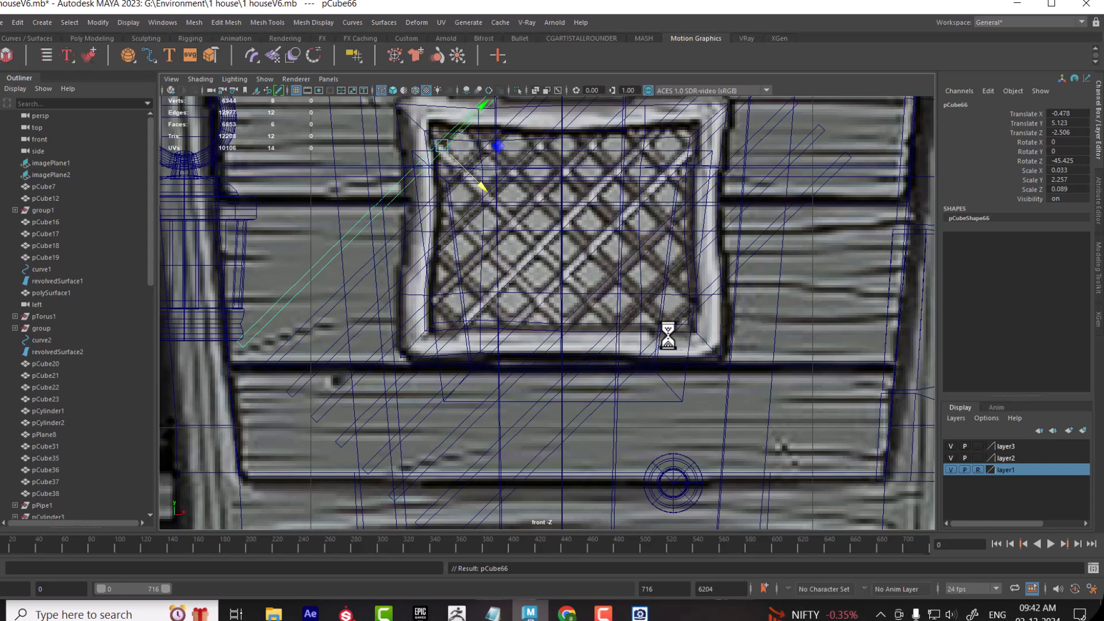
Step: Group all nine diagonal strips on the rear window and center the group's pivot
{"action": "key", "text": "space"}
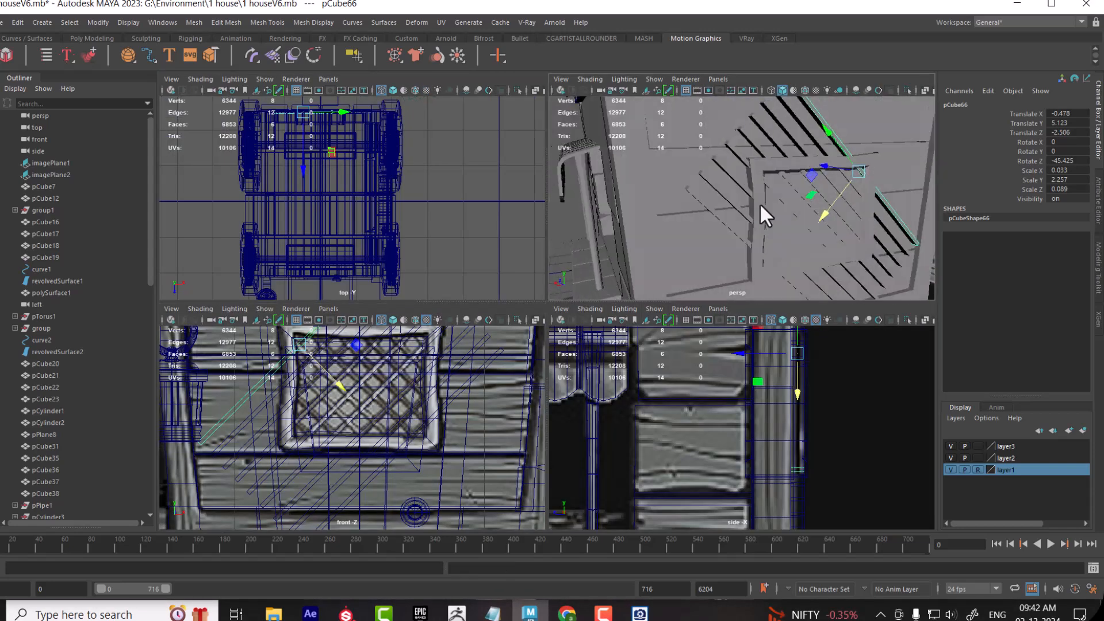
{"action": "key", "text": "space"}
{"action": "scroll", "coordinate": [708, 244], "scroll_direction": "down", "scroll_amount": 5}
{"action": "left_click_drag", "start_coordinate": [678, 258], "coordinate": [692, 212], "text": "alt"}
{"action": "left_click", "coordinate": [660, 182], "text": "shift"}
{"action": "left_click", "coordinate": [635, 196], "text": "shift"}
{"action": "left_click", "coordinate": [623, 205], "text": "shift"}
{"action": "left_click", "coordinate": [601, 225], "text": "shift"}
{"action": "left_click", "coordinate": [578, 258], "text": "shift"}
{"action": "left_click", "coordinate": [560, 288], "text": "shift"}
{"action": "left_click", "coordinate": [551, 324], "text": "shift"}
{"action": "left_click", "coordinate": [541, 362], "text": "shift"}
{"action": "left_click_drag", "start_coordinate": [649, 340], "coordinate": [681, 333], "text": "alt"}
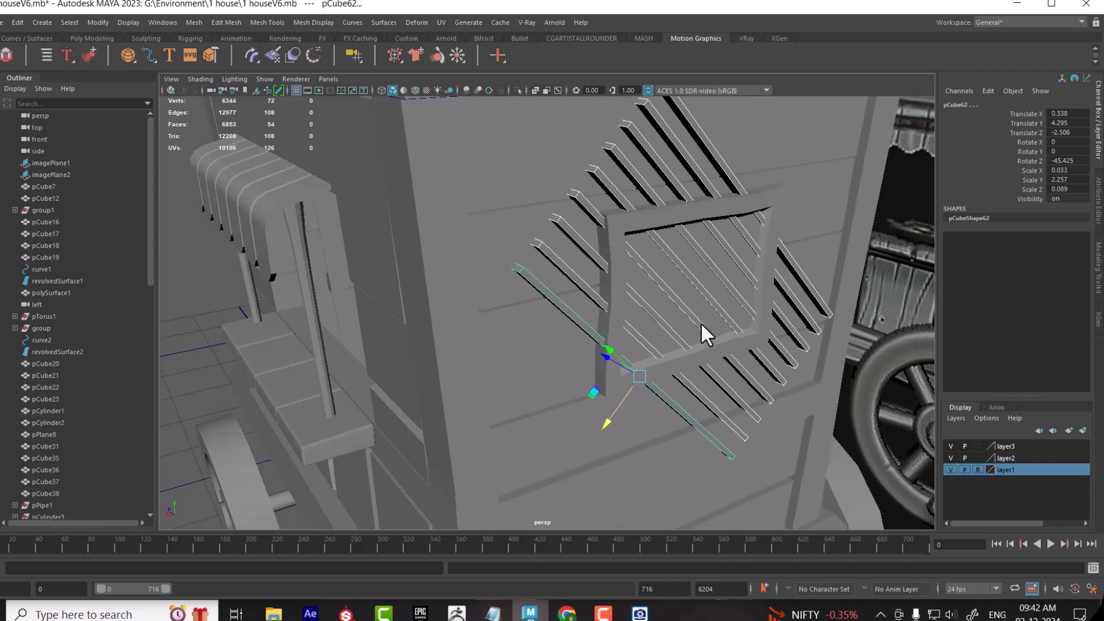
{"action": "key", "text": "ctrl+g"}
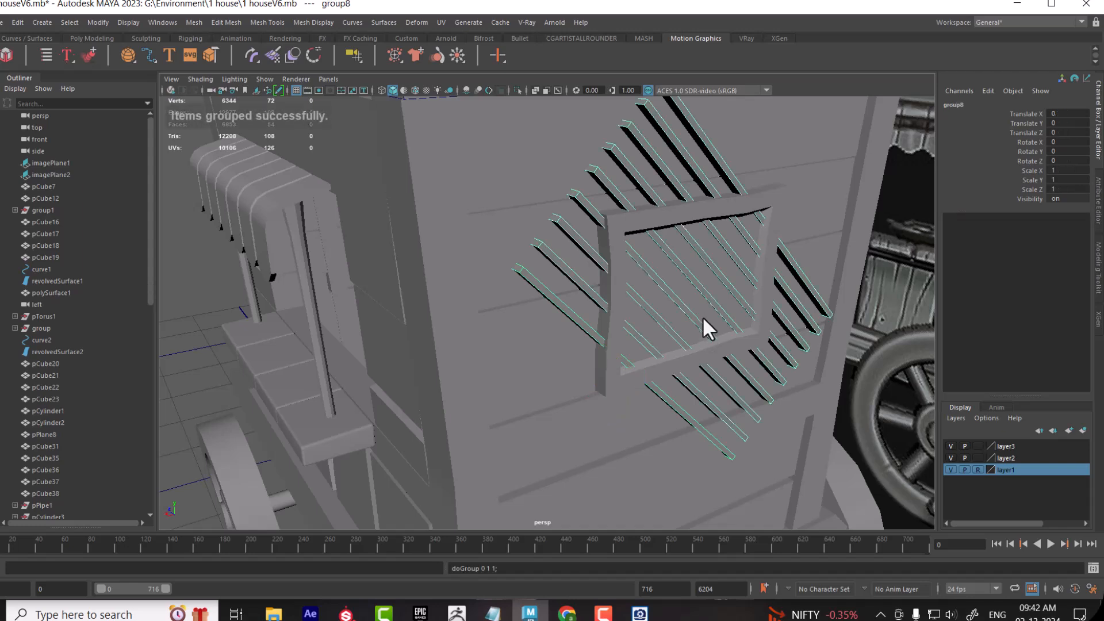
{"action": "left_click", "coordinate": [94, 22]}
{"action": "left_click", "coordinate": [140, 115]}
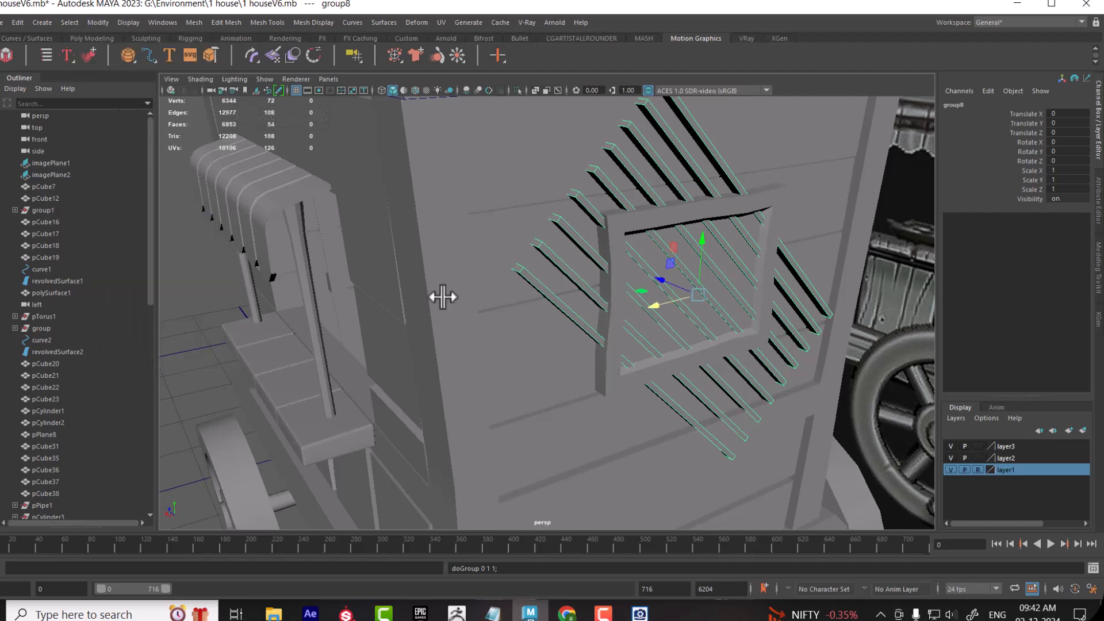
Step: Duplicate the strip group and rotate the copy to about -86 in Z to form the crossing diagonals
{"action": "scroll", "coordinate": [671, 319], "scroll_direction": "up", "scroll_amount": 1}
{"action": "key", "text": "ctrl+d"}
{"action": "key", "text": "space"}
{"action": "left_click_drag", "start_coordinate": [674, 321], "coordinate": [673, 351]}
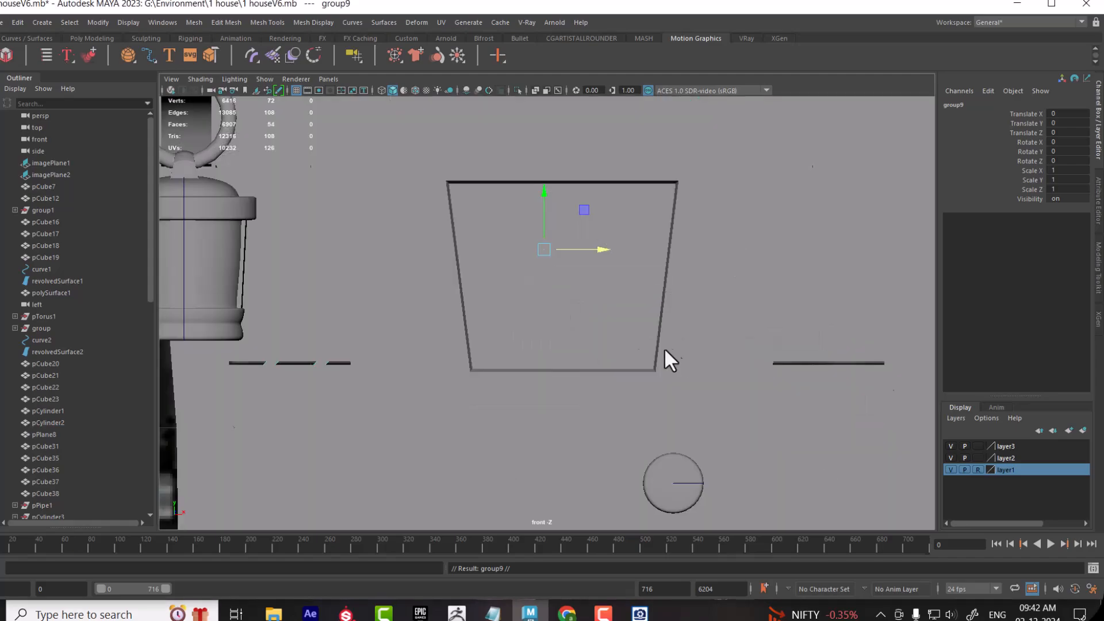
{"action": "key", "text": "4"}
{"action": "middle_click_drag", "start_coordinate": [591, 270], "coordinate": [599, 313], "text": "alt"}
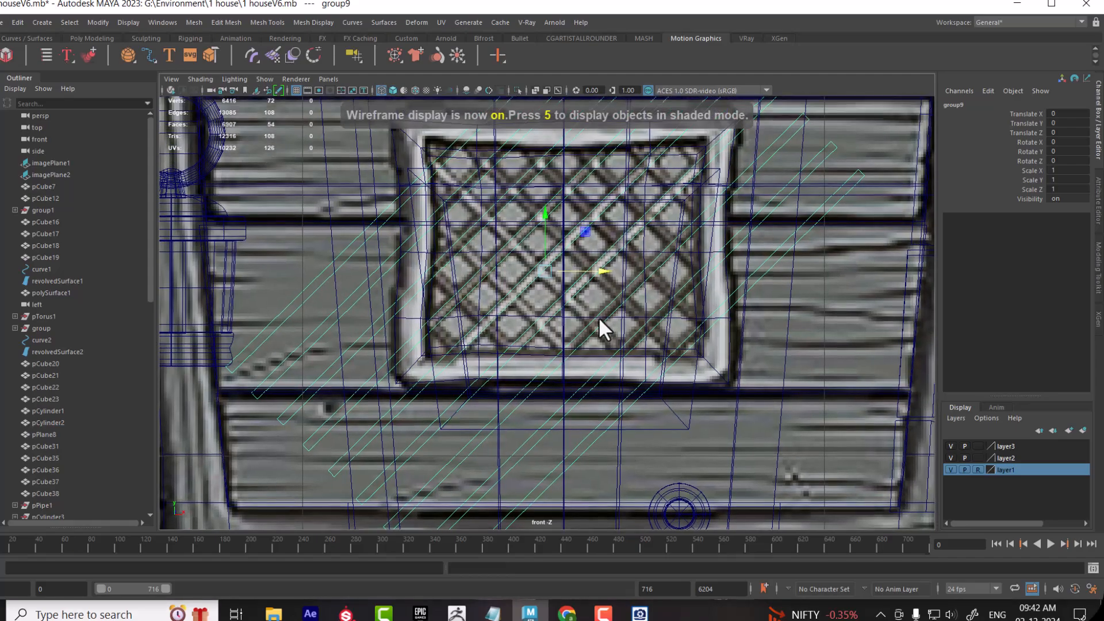
{"action": "key", "text": "e"}
{"action": "left_click_drag", "start_coordinate": [577, 228], "coordinate": [592, 301]}
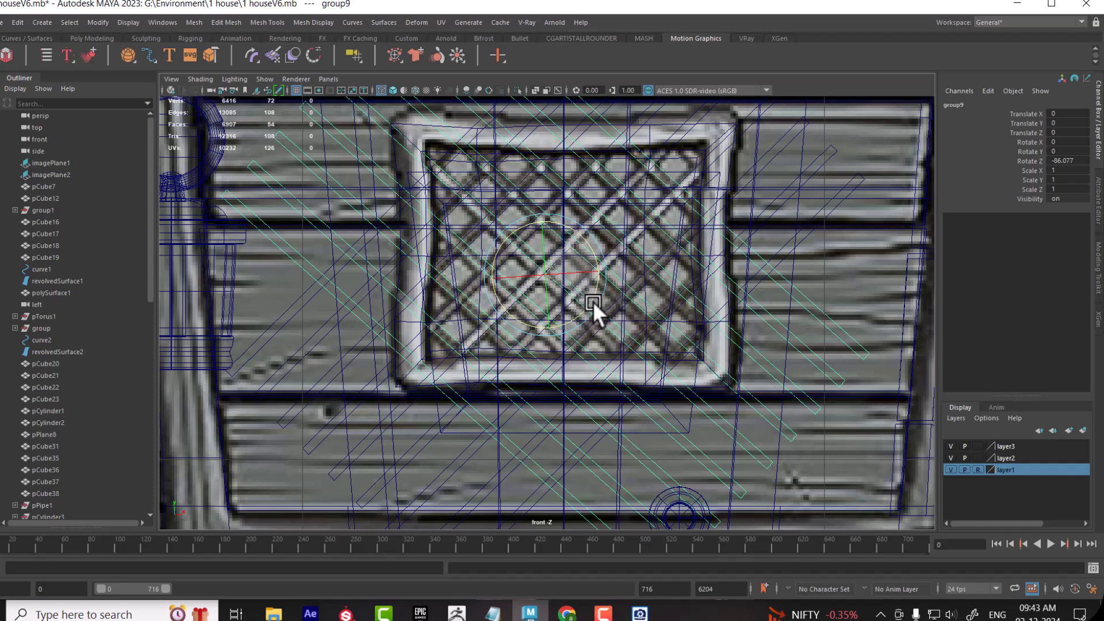
Step: Move the rotated strip group to X 0.073 and Y 0.12 to align it with the reference lattice, and check it in perspective
{"action": "key", "text": "w"}
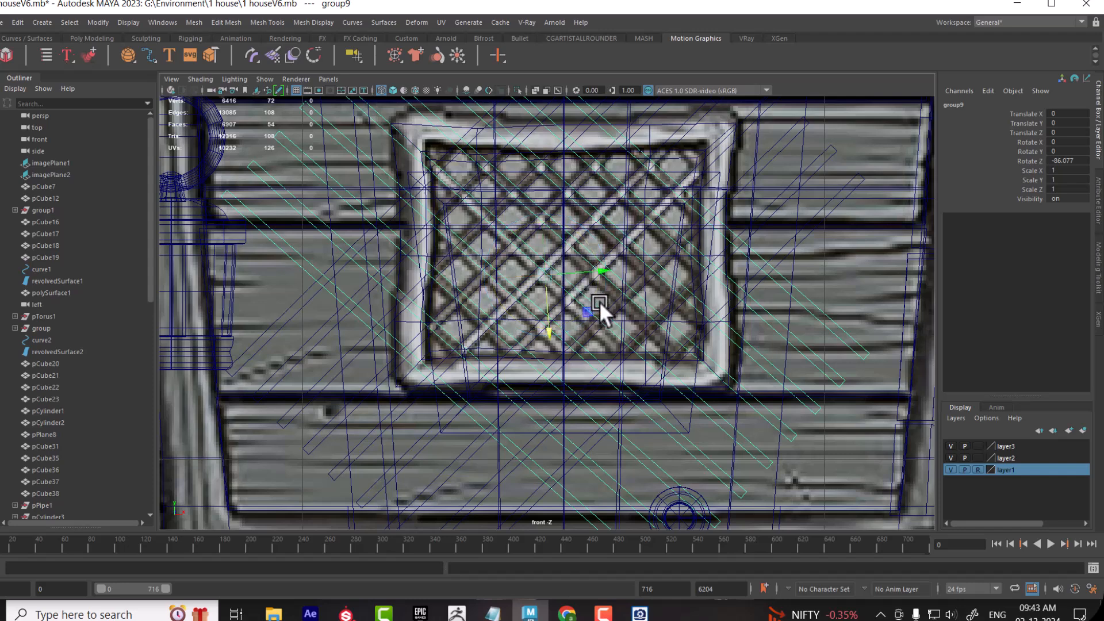
{"action": "left_click_drag", "start_coordinate": [596, 271], "coordinate": [588, 277]}
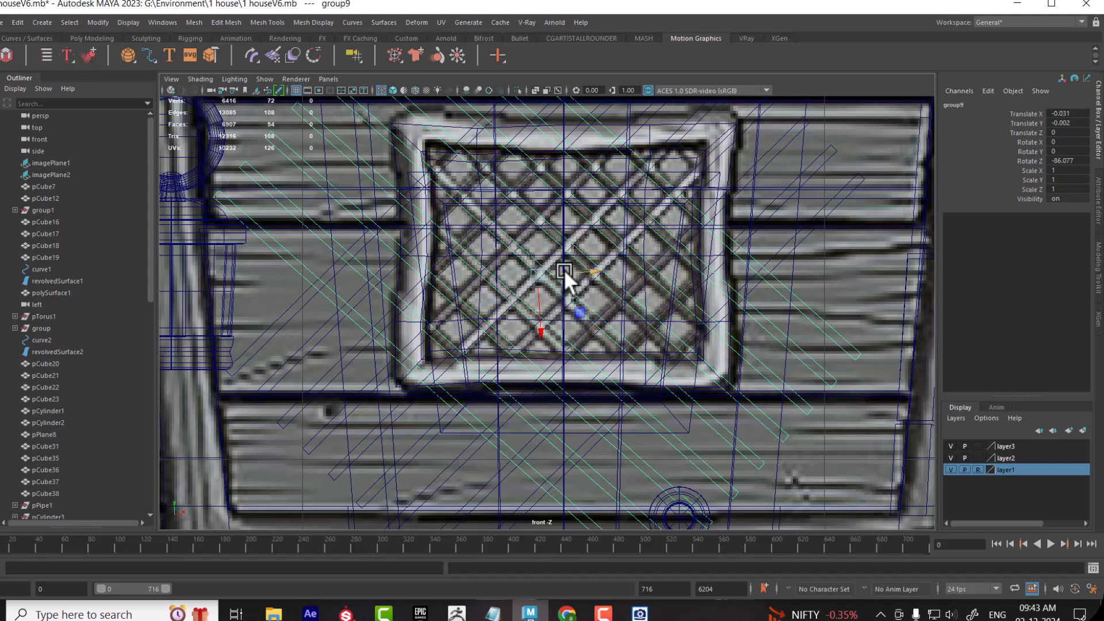
{"action": "left_click_drag", "start_coordinate": [540, 283], "coordinate": [566, 244]}
{"action": "key", "text": "space"}
{"action": "mouse_move", "coordinate": [599, 305]}
{"action": "left_mouse_down"}
{"action": "mouse_move", "coordinate": [668, 218]}
{"action": "mouse_move", "coordinate": [692, 316]}
{"action": "mouse_move", "coordinate": [739, 353]}
{"action": "mouse_move", "coordinate": [795, 348]}
{"action": "mouse_move", "coordinate": [785, 328]}
{"action": "mouse_move", "coordinate": [709, 296]}
{"action": "mouse_move", "coordinate": [685, 308]}
{"action": "mouse_move", "coordinate": [670, 370]}
{"action": "mouse_move", "coordinate": [653, 374]}
{"action": "mouse_move", "coordinate": [578, 324]}
{"action": "mouse_move", "coordinate": [647, 363]}
{"action": "mouse_move", "coordinate": [646, 342]}
{"action": "left_mouse_up"}
{"action": "key", "text": "5"}
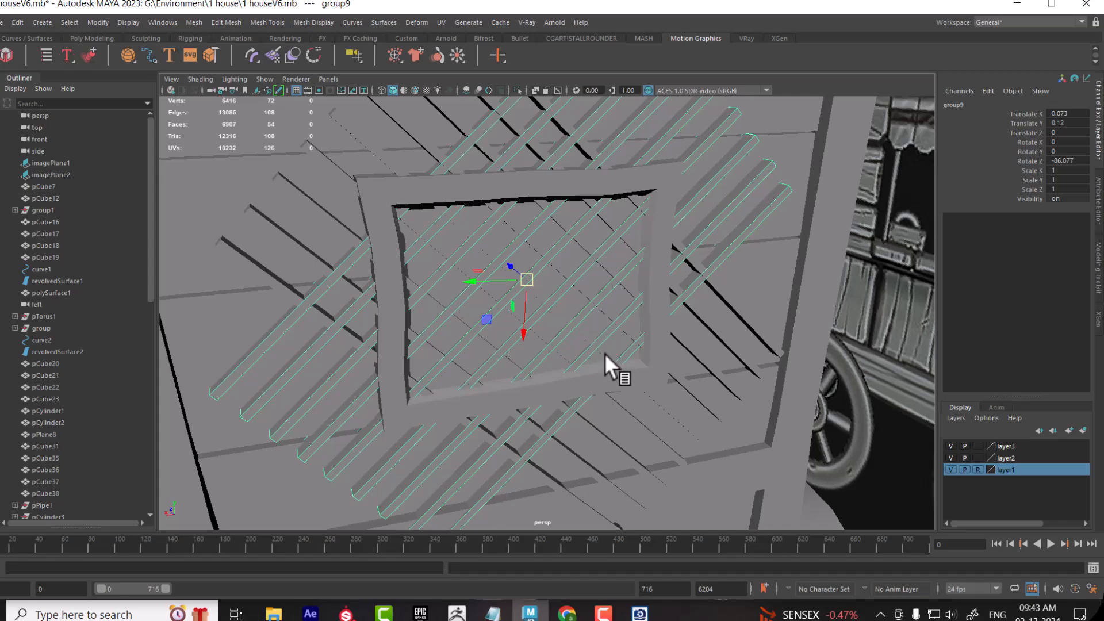
{"action": "key", "text": "space"}
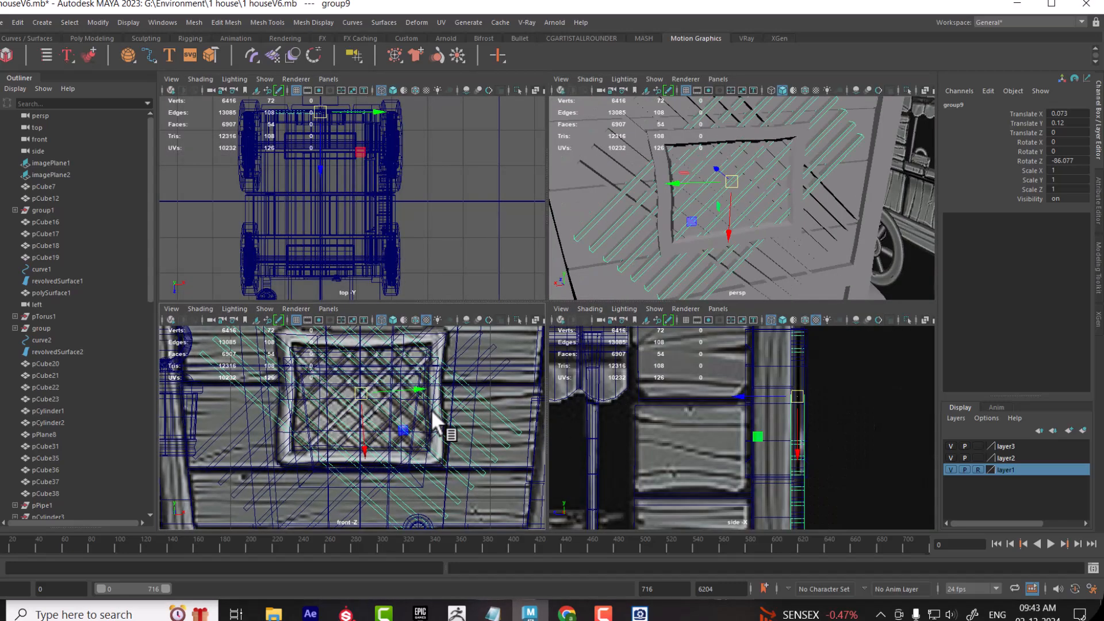